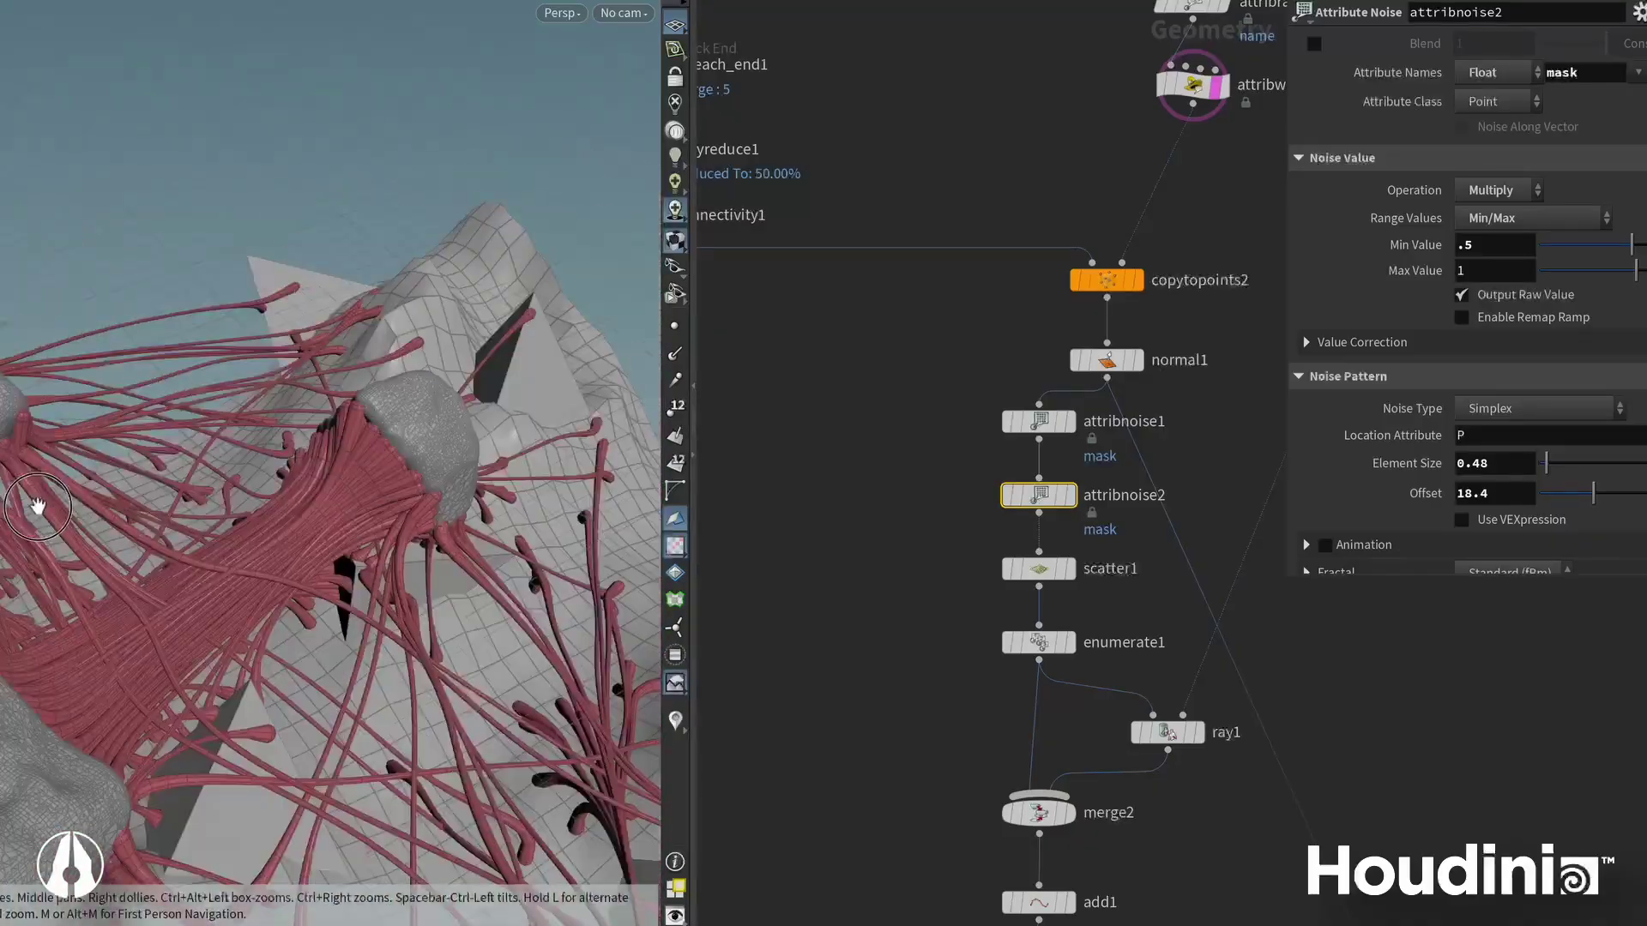
Orbit the viewport around the multicoloured strands spreading over the terrain
{"action": "left_click_drag", "start_coordinate": [430, 498], "coordinate": [521, 474]}
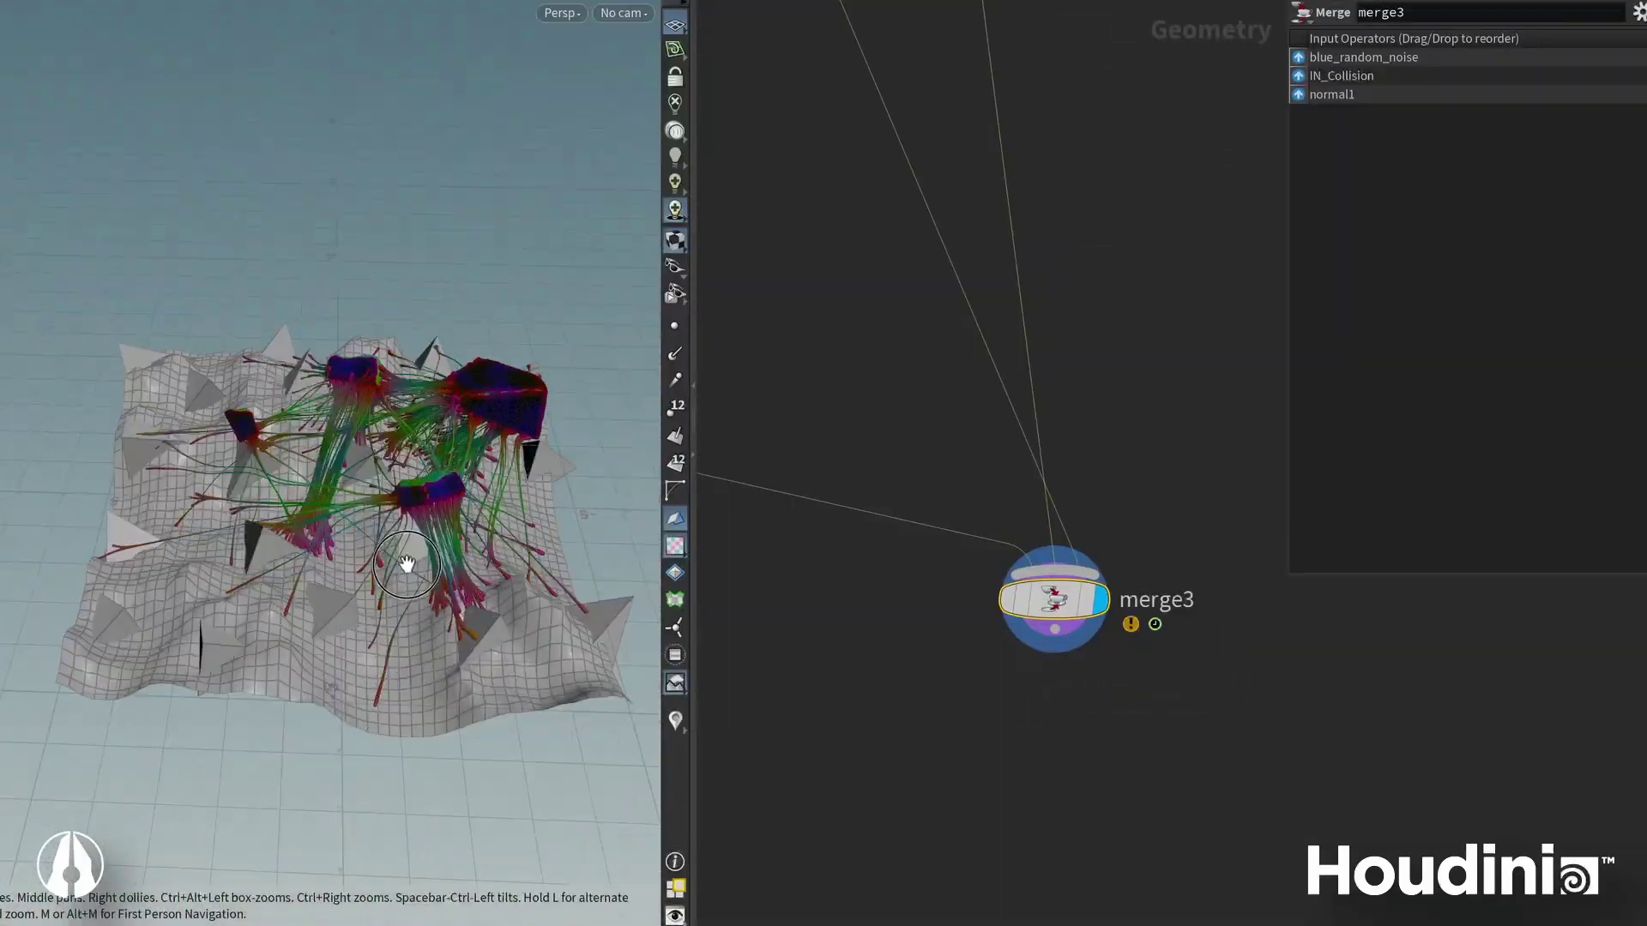
{"action": "left_click_drag", "start_coordinate": [389, 519], "coordinate": [478, 496]}
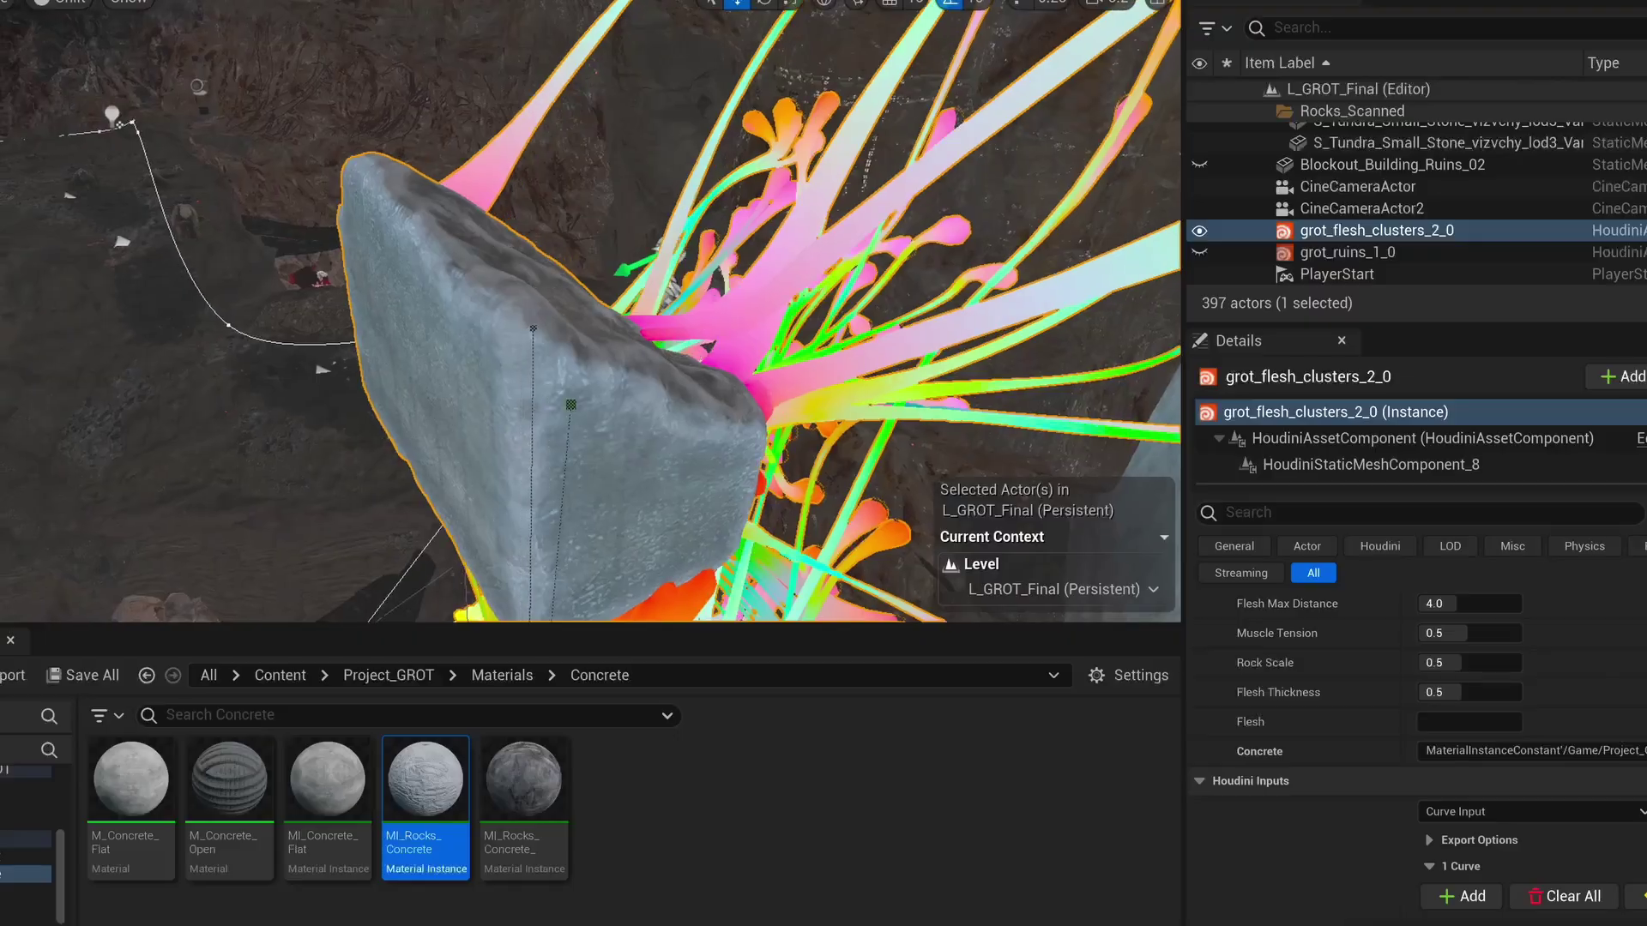
{"action": "key", "text": "w"}
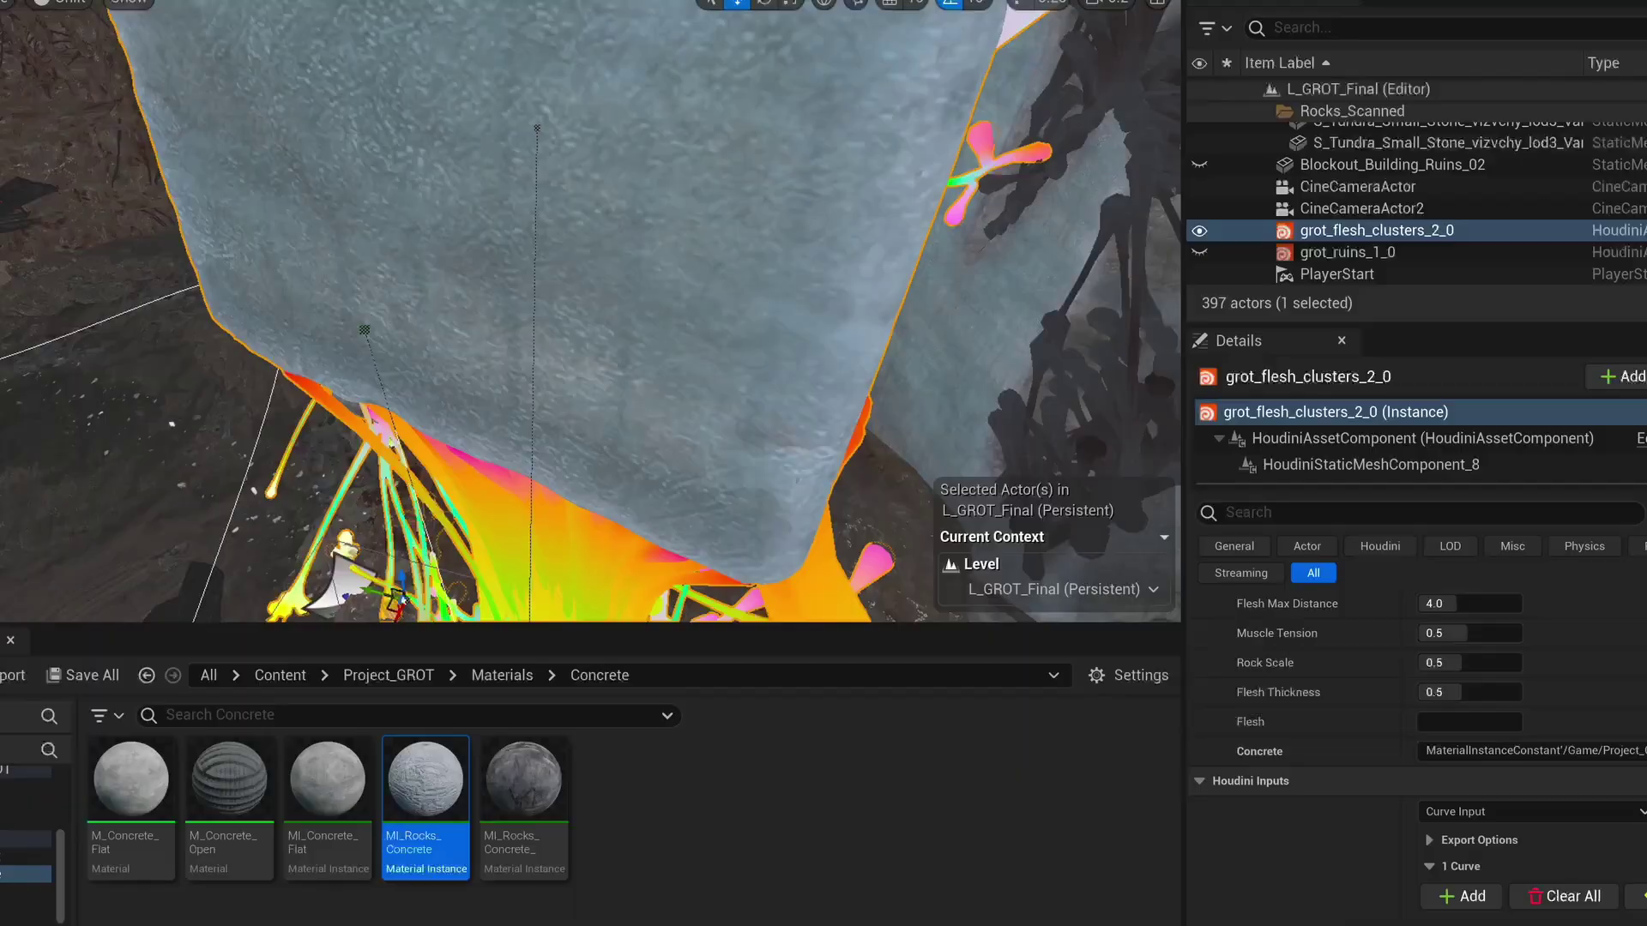
{"action": "right_click_drag", "start_coordinate": [675, 80], "coordinate": [675, 80]}
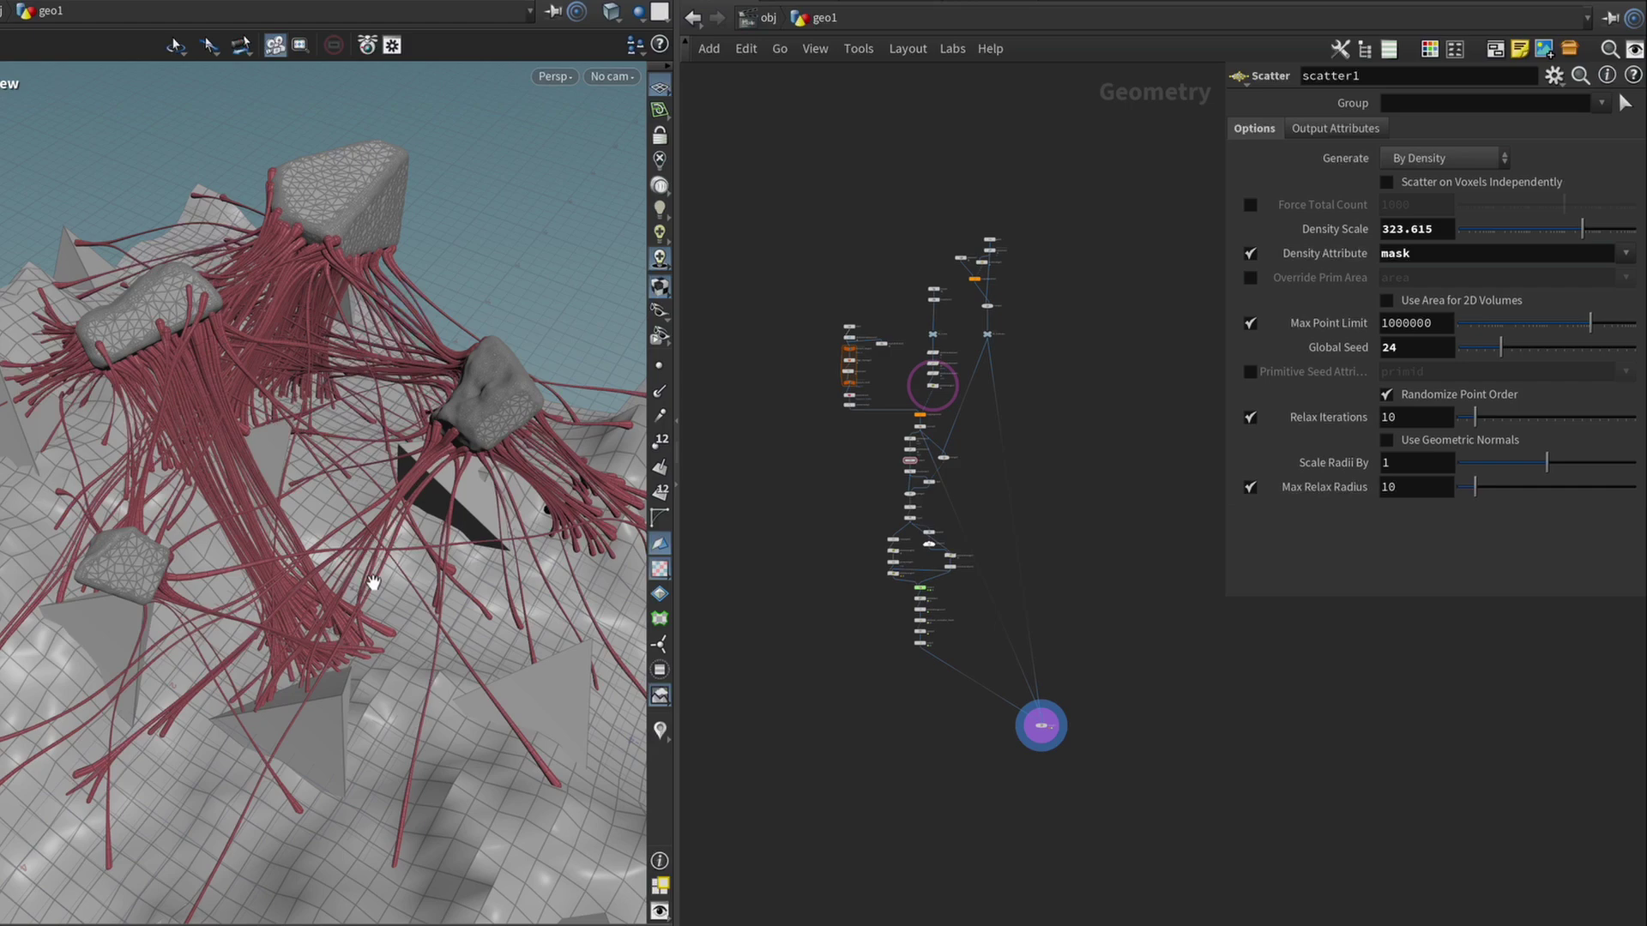
Orbit the viewport to inspect the rocks and the swept flesh curves from several angles
{"action": "left_click_drag", "start_coordinate": [356, 550], "coordinate": [97, 564]}
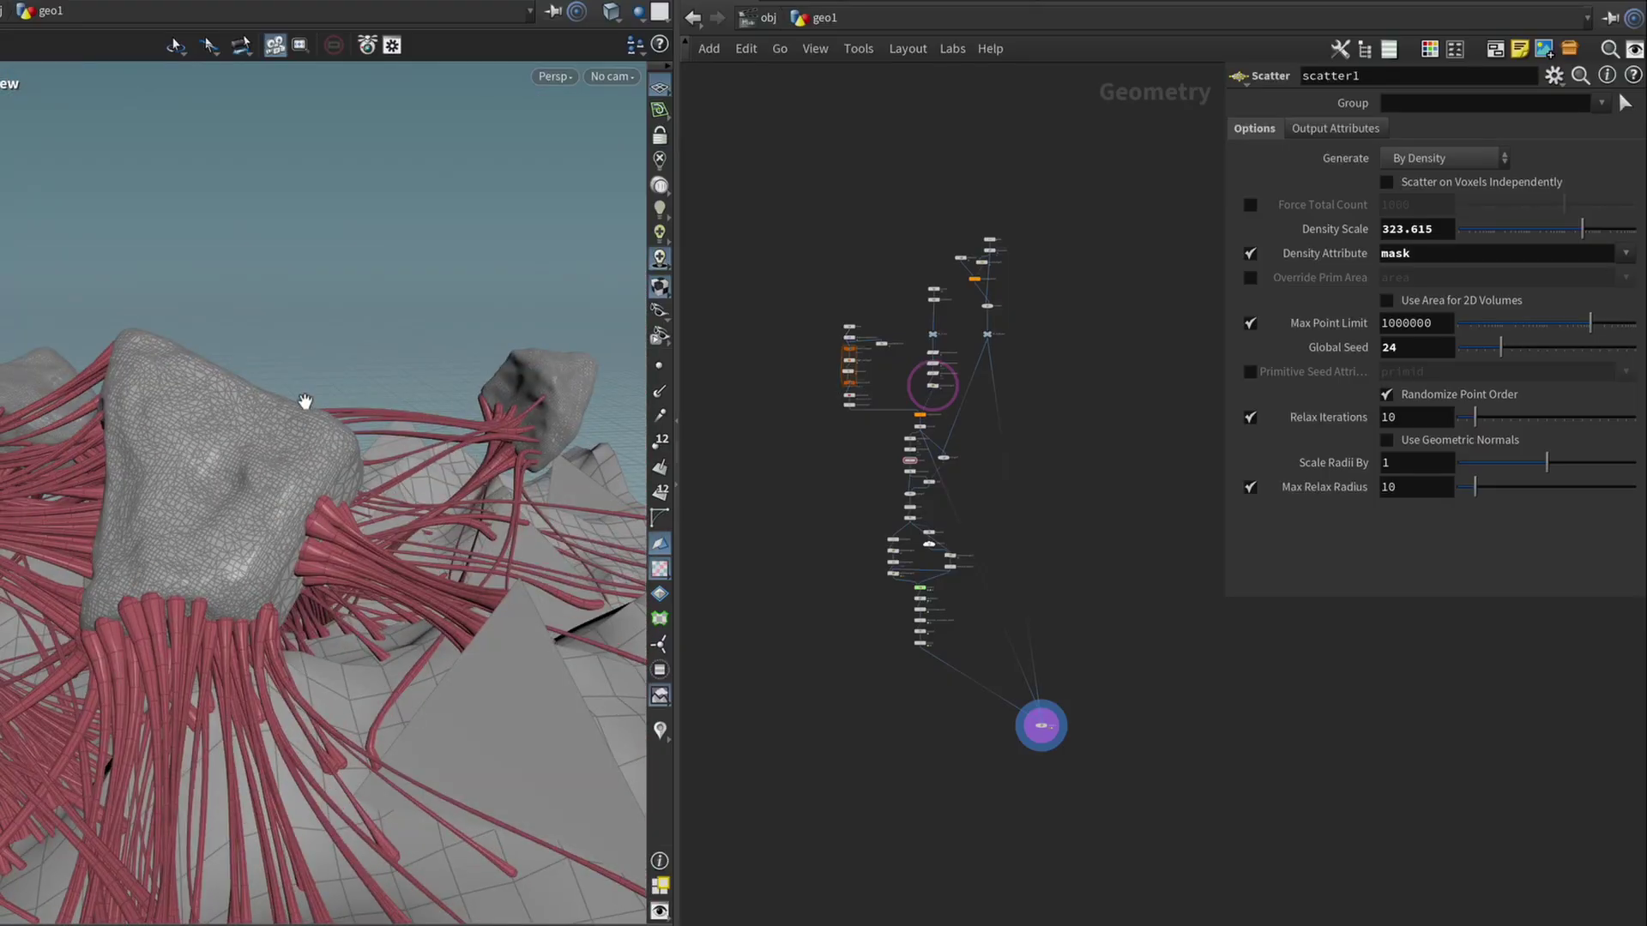
{"action": "left_click_drag", "start_coordinate": [302, 418], "coordinate": [171, 515]}
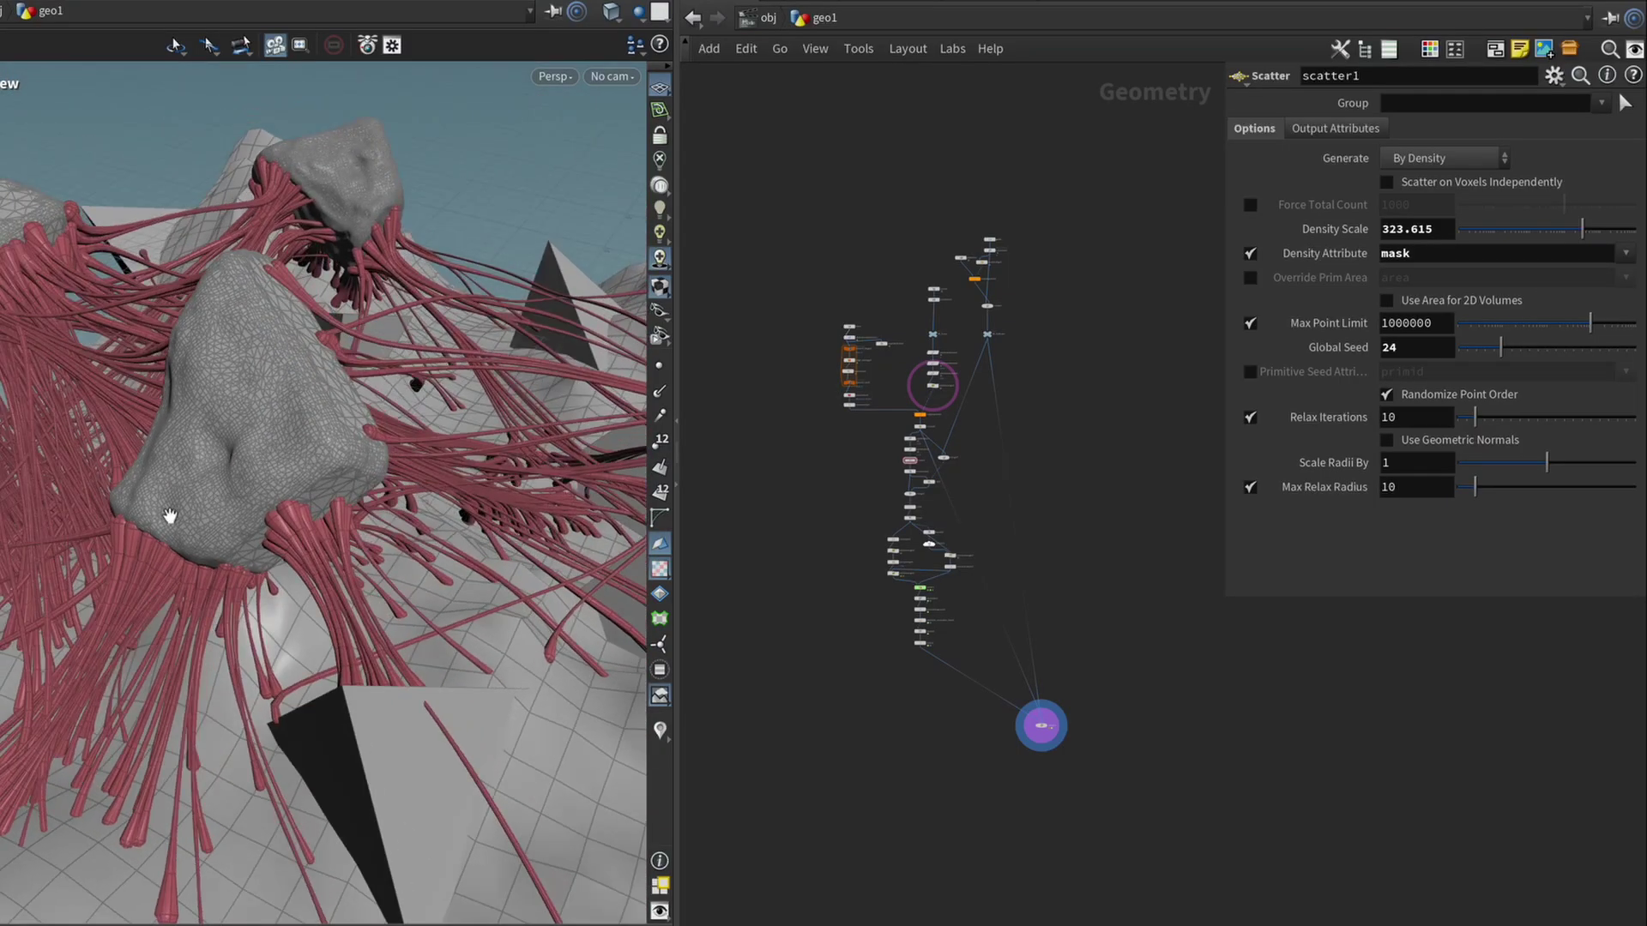
{"action": "left_click_drag", "start_coordinate": [181, 325], "coordinate": [187, 409]}
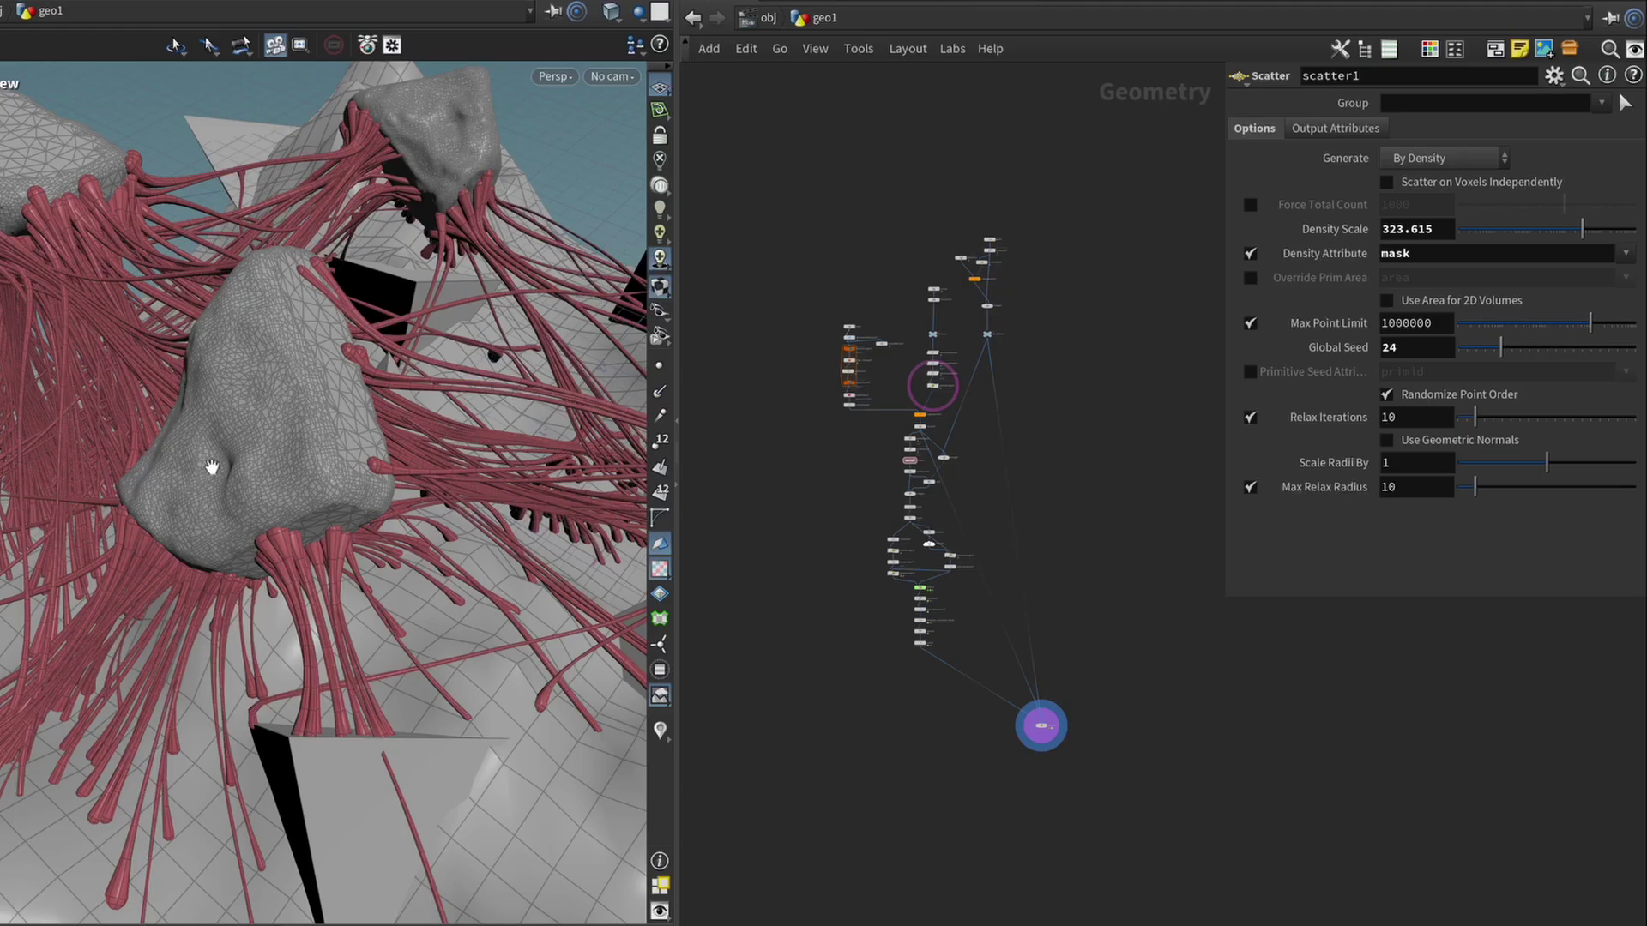
{"action": "mouse_move", "coordinate": [201, 449]}
{"action": "left_mouse_down"}
{"action": "mouse_move", "coordinate": [258, 403]}
{"action": "mouse_move", "coordinate": [353, 434]}
{"action": "mouse_move", "coordinate": [283, 464]}
{"action": "mouse_move", "coordinate": [244, 386]}
{"action": "mouse_move", "coordinate": [213, 469]}
{"action": "left_mouse_up"}
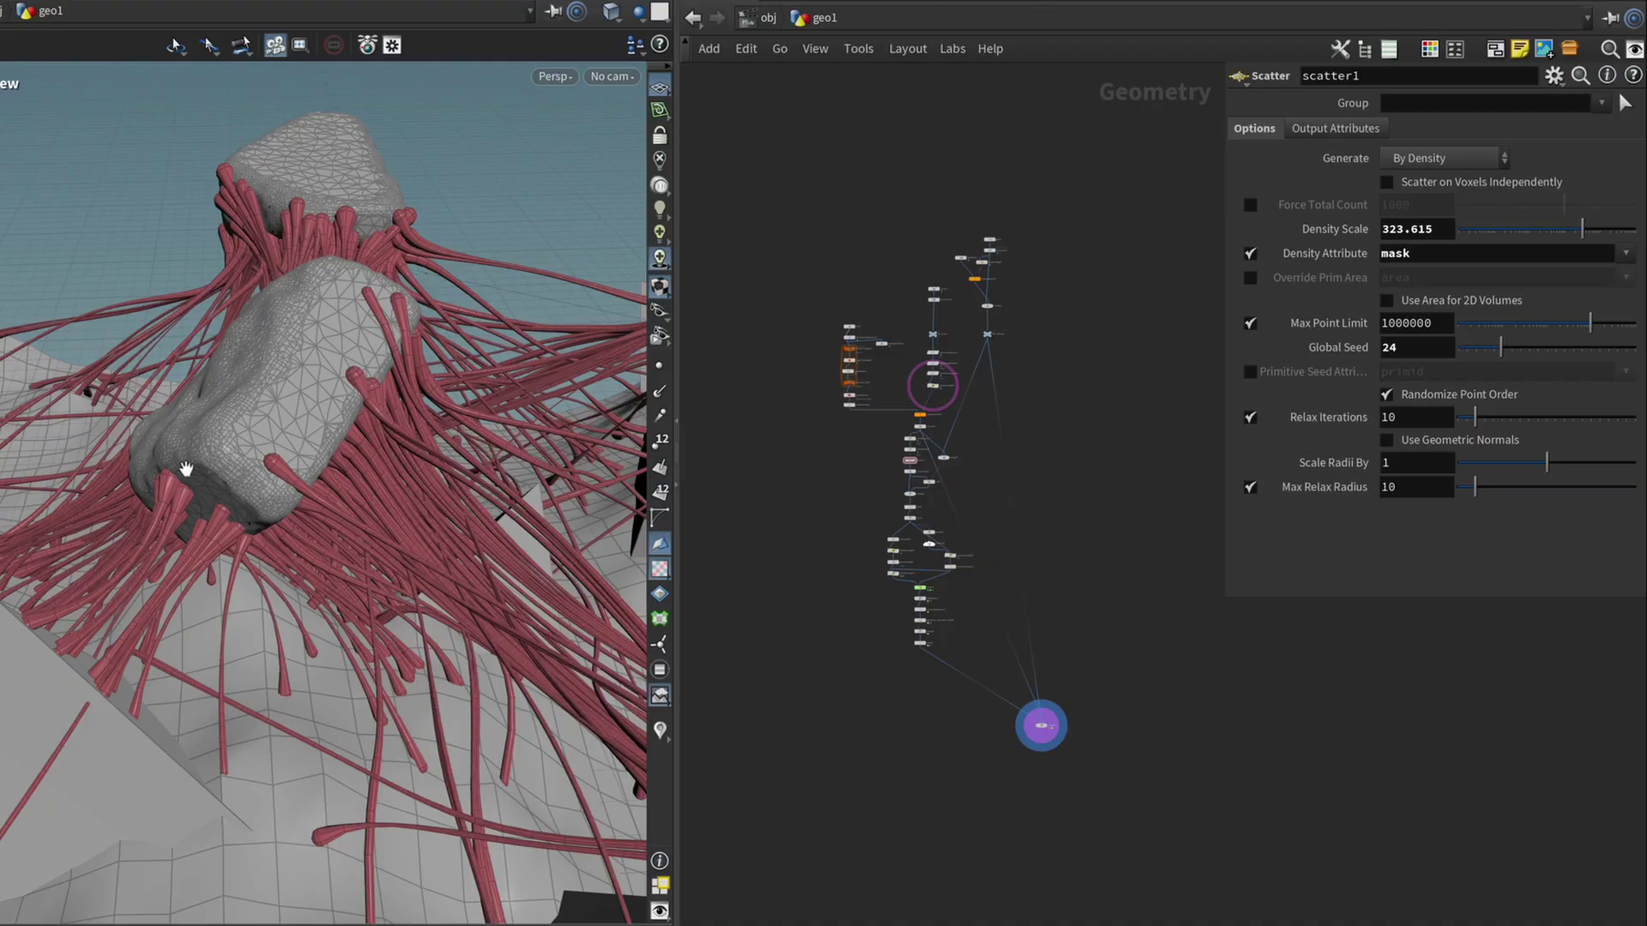
{"action": "left_click_drag", "start_coordinate": [312, 374], "coordinate": [232, 390]}
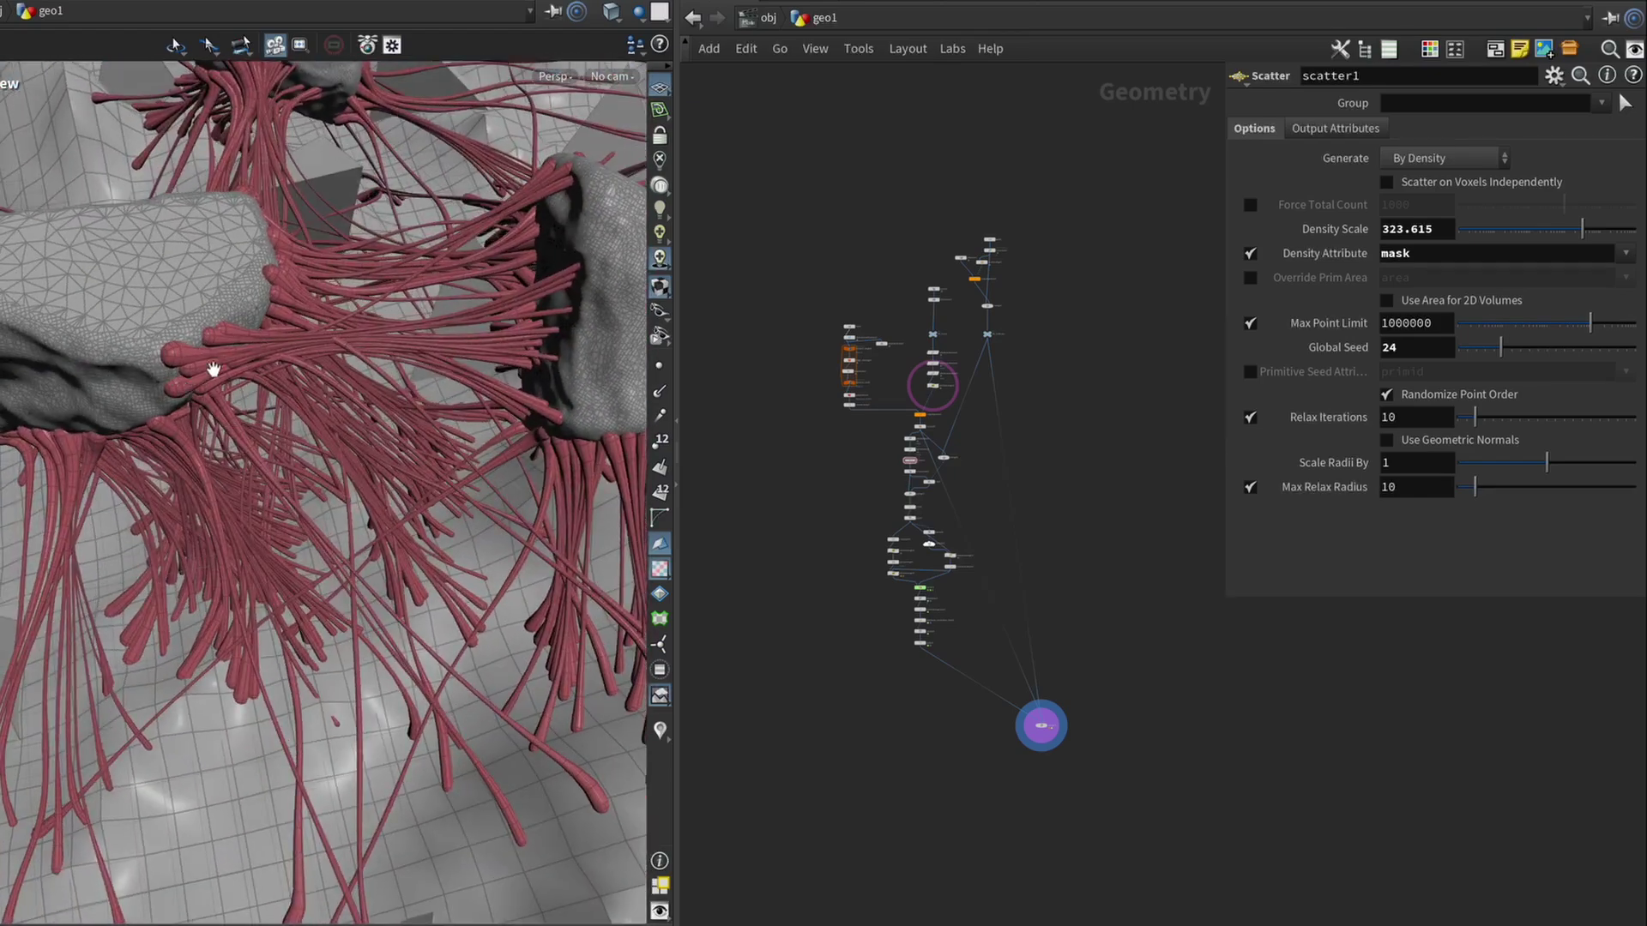
{"action": "left_click_drag", "start_coordinate": [379, 346], "coordinate": [281, 486]}
Display the color1 node's output in the viewport
{"action": "scroll", "coordinate": [915, 696], "scroll_direction": "up", "scroll_amount": 3}
{"action": "scroll", "coordinate": [912, 614], "scroll_direction": "up", "scroll_amount": 5}
{"action": "left_click", "coordinate": [921, 584]}
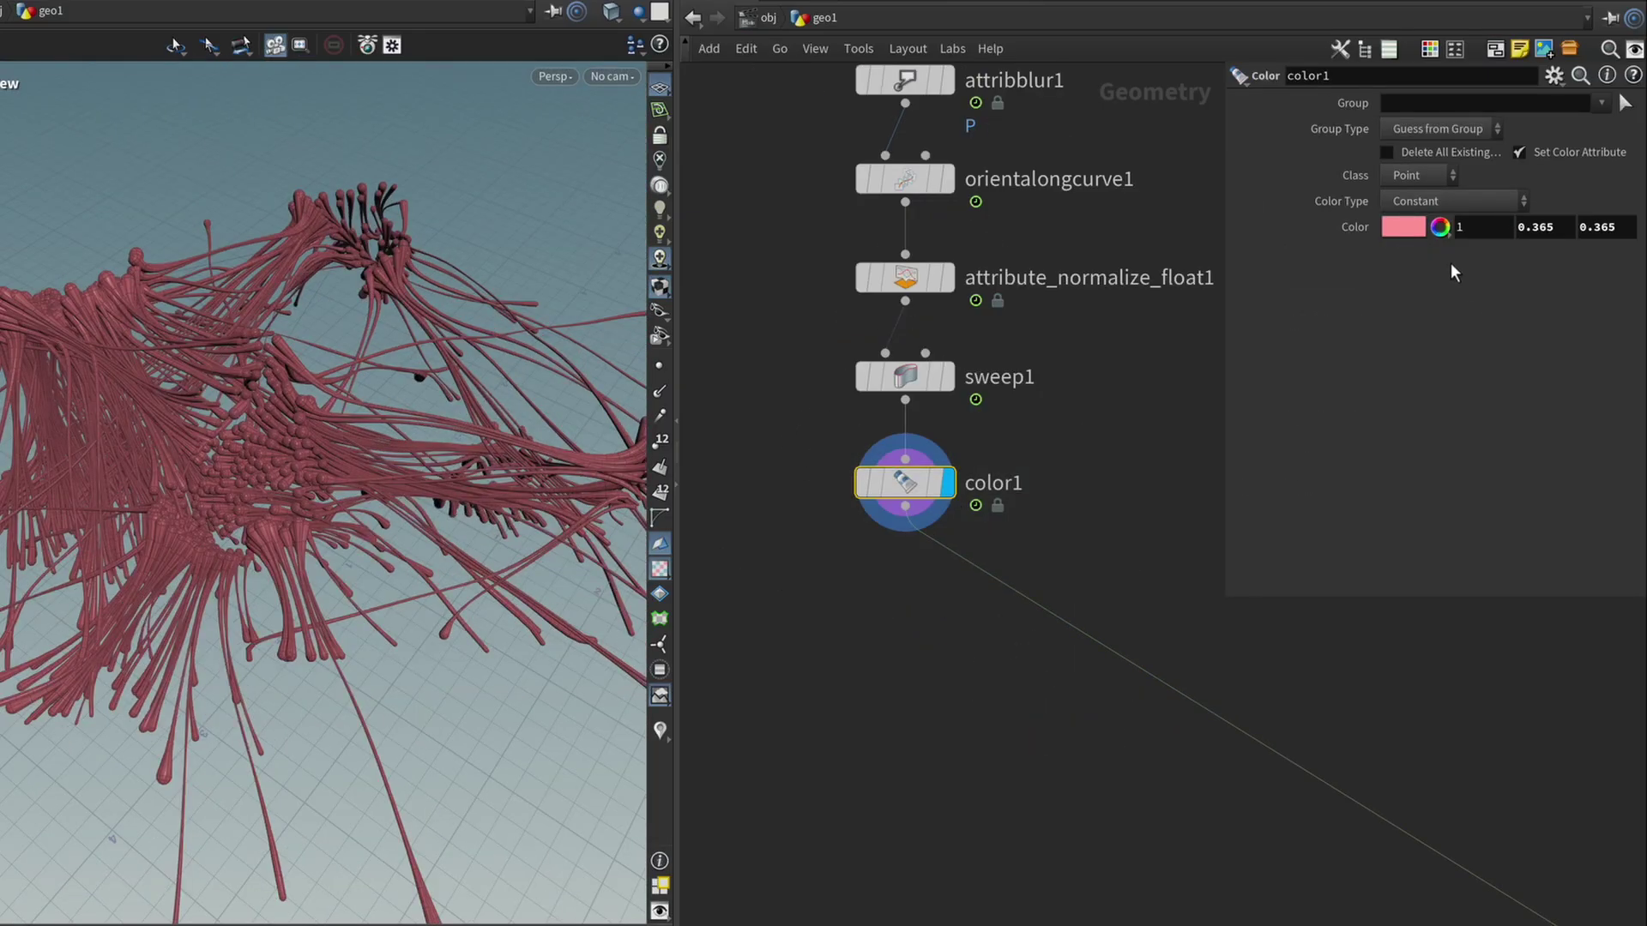
Set color1's constant colour to black (0, 0, 0) and inspect the black curves
{"action": "left_click", "coordinate": [1439, 227]}
{"action": "left_click", "coordinate": [1266, 184]}
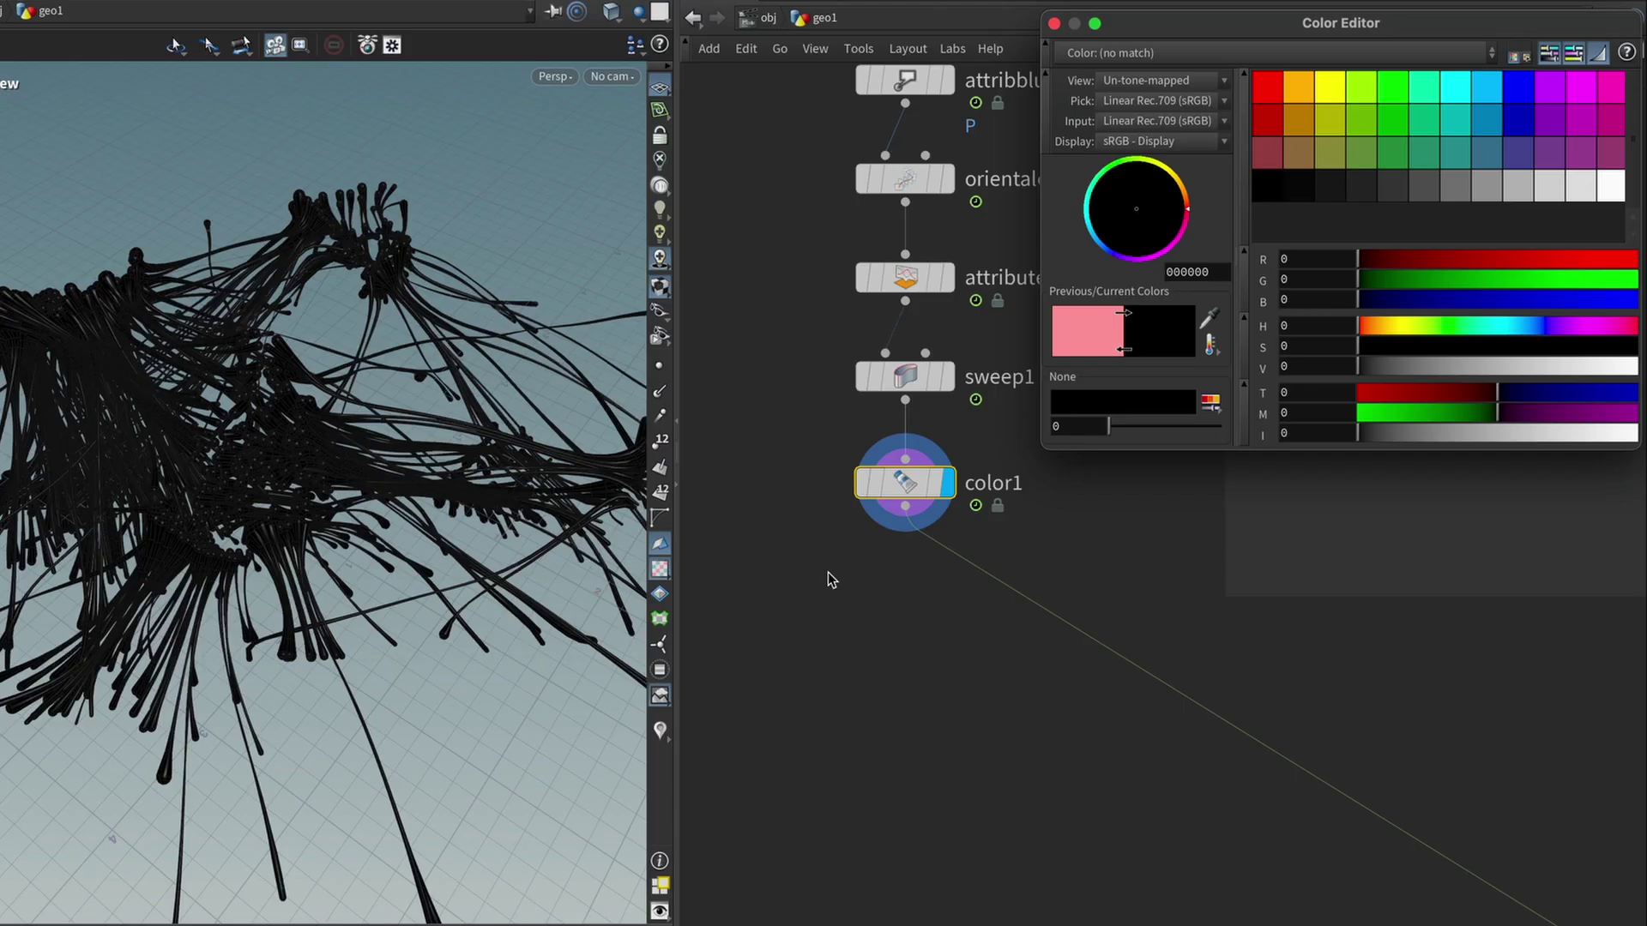
{"action": "left_click", "coordinate": [1054, 23]}
{"action": "left_click_drag", "start_coordinate": [129, 411], "coordinate": [370, 469]}
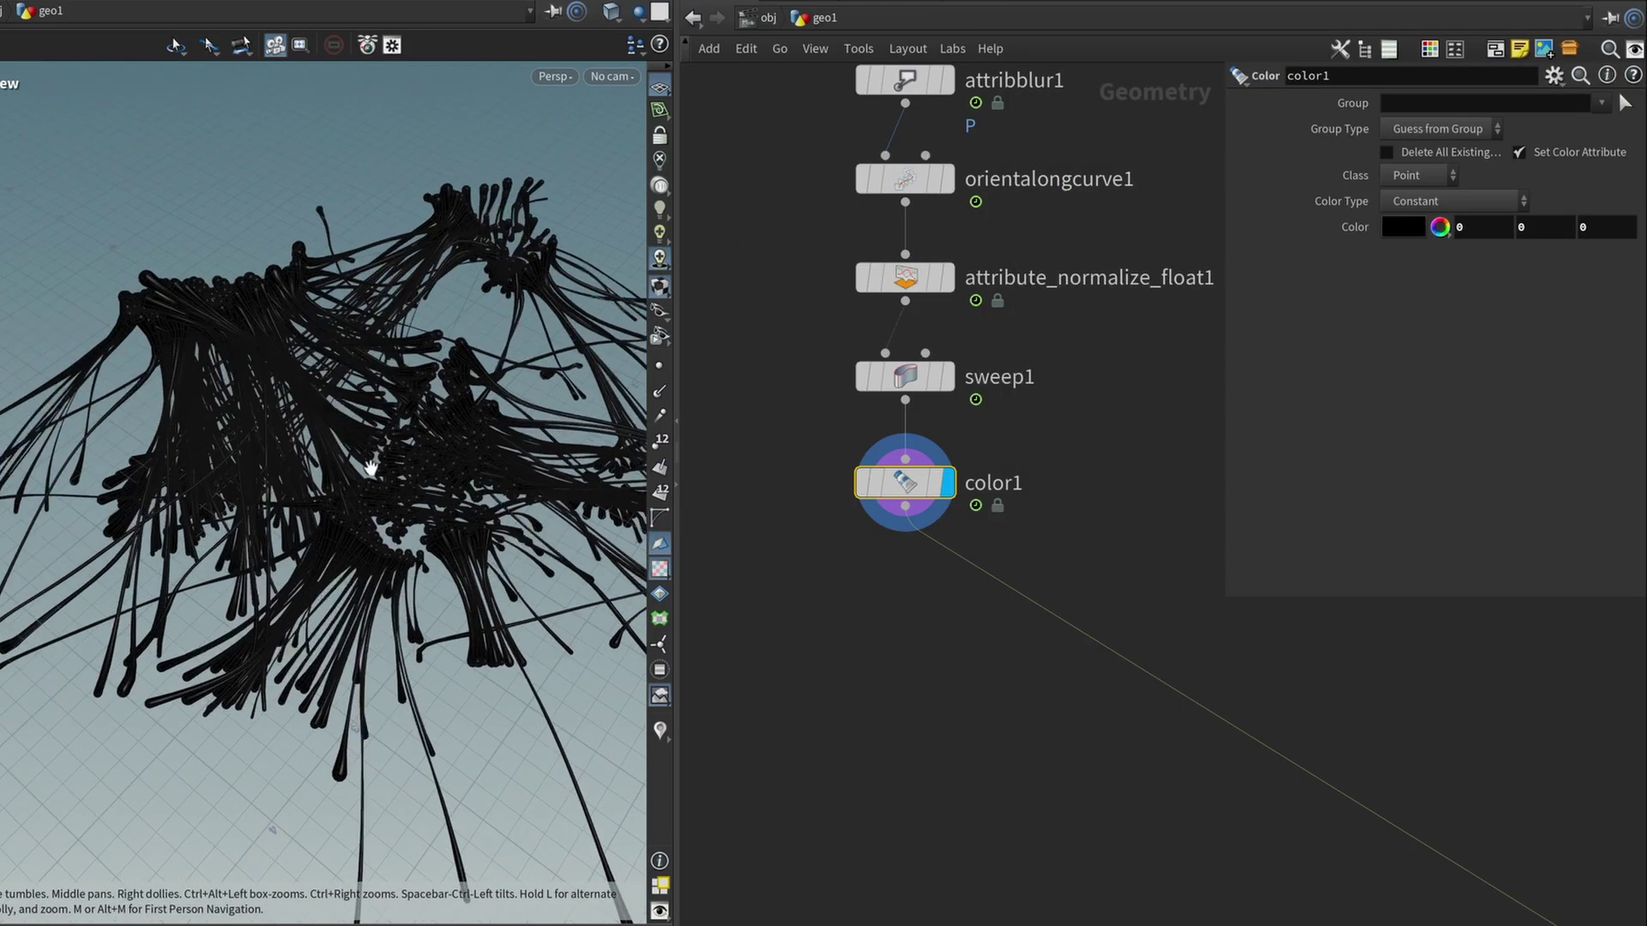
{"action": "left_click_drag", "start_coordinate": [276, 310], "coordinate": [379, 442]}
{"action": "left_click_drag", "start_coordinate": [243, 402], "coordinate": [754, 661]}
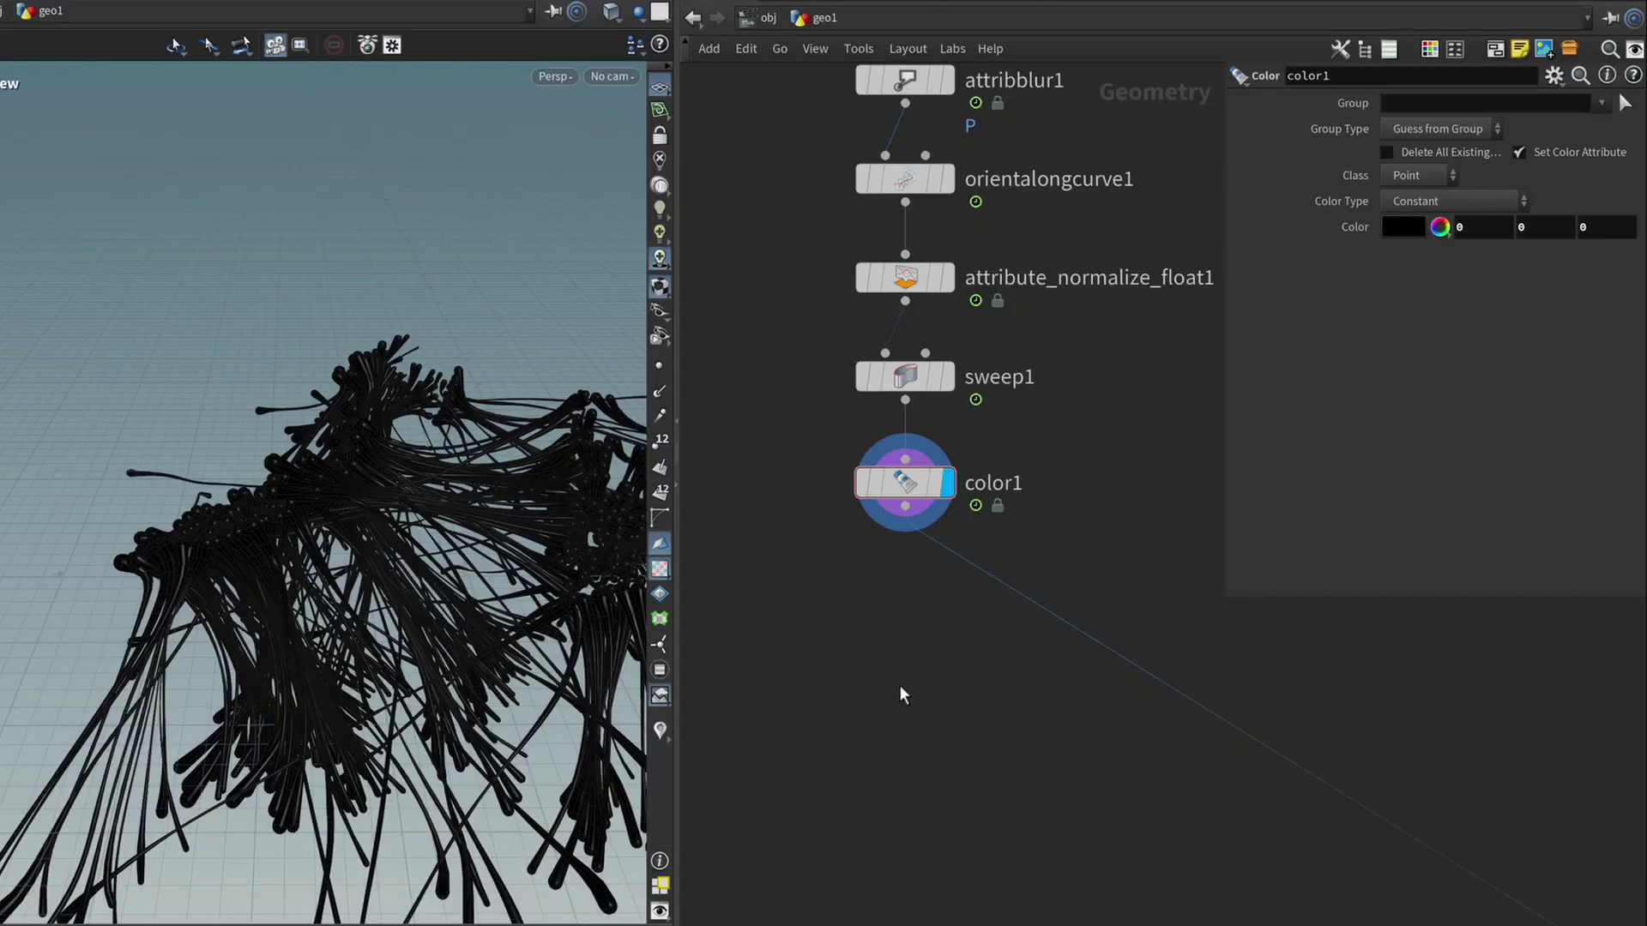
{"action": "left_click_drag", "start_coordinate": [368, 517], "coordinate": [371, 526]}
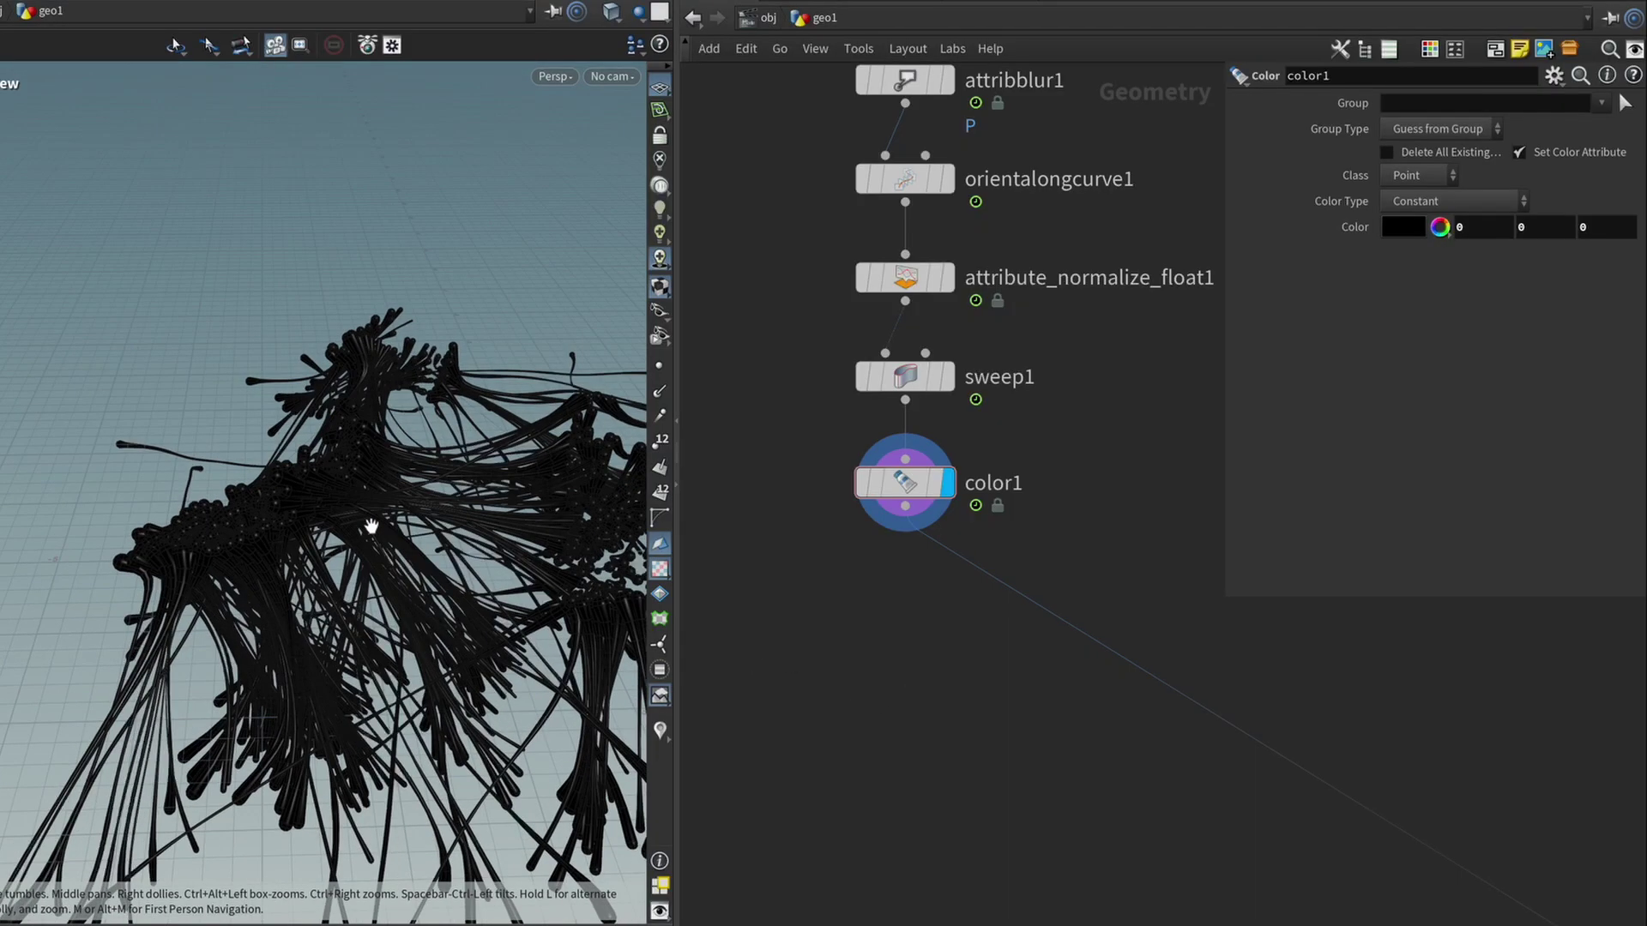
{"action": "middle_click_drag", "start_coordinate": [296, 562], "coordinate": [300, 433]}
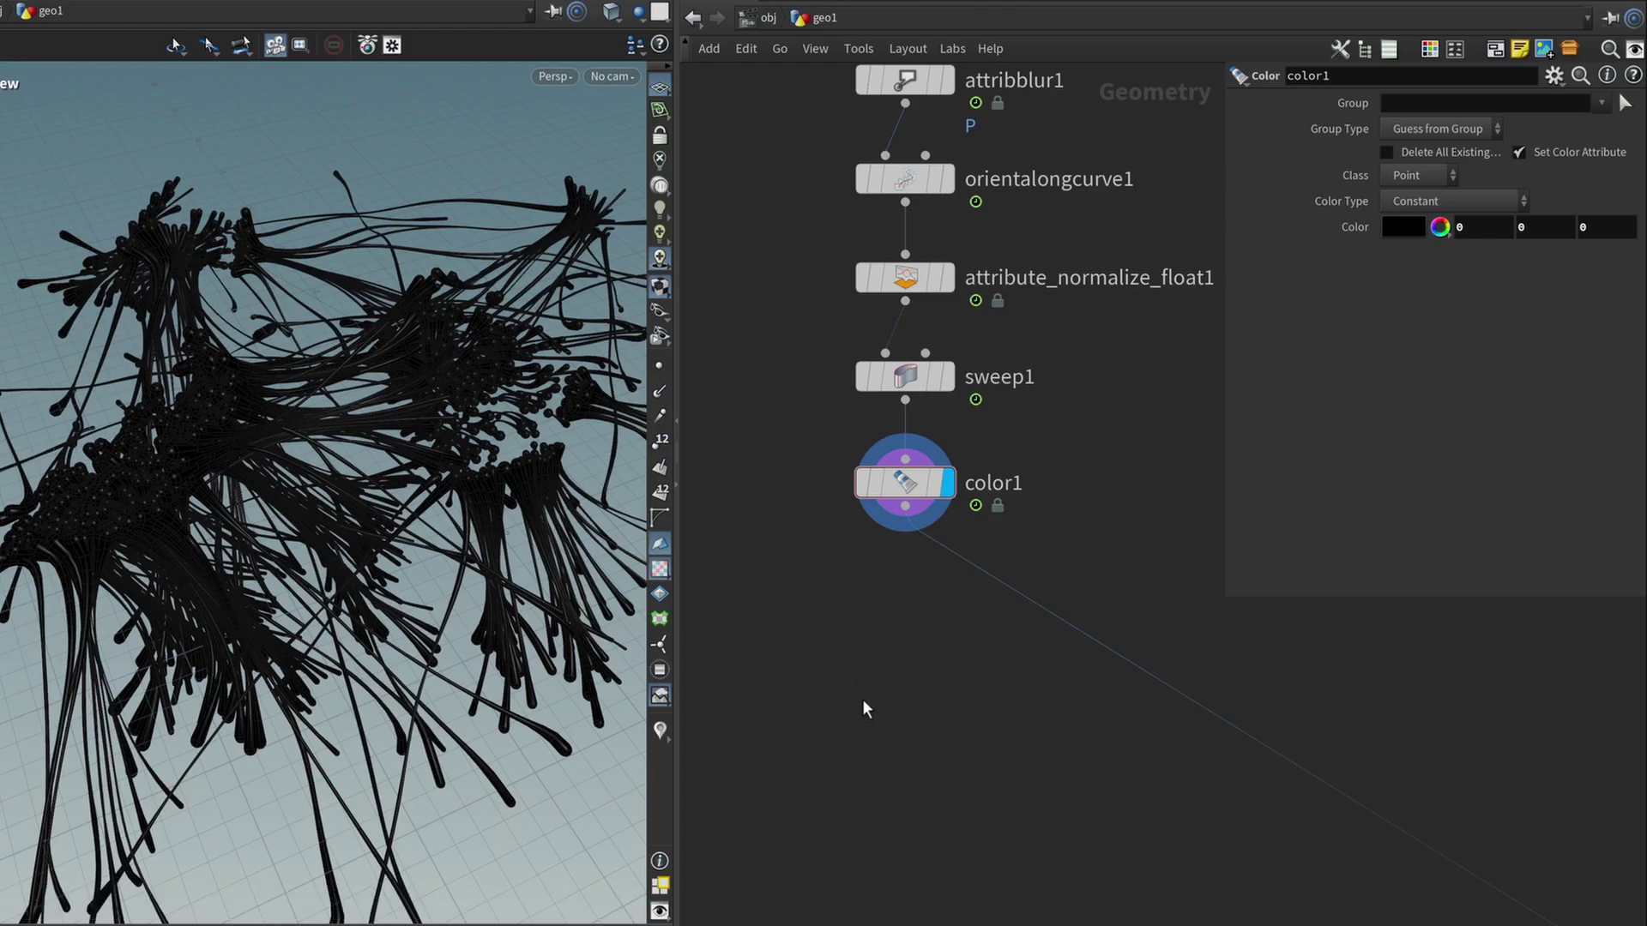
Add an Attribute Wrangle node wired below color1
{"action": "key", "text": "Tab"}
{"action": "type", "text": "thick"}
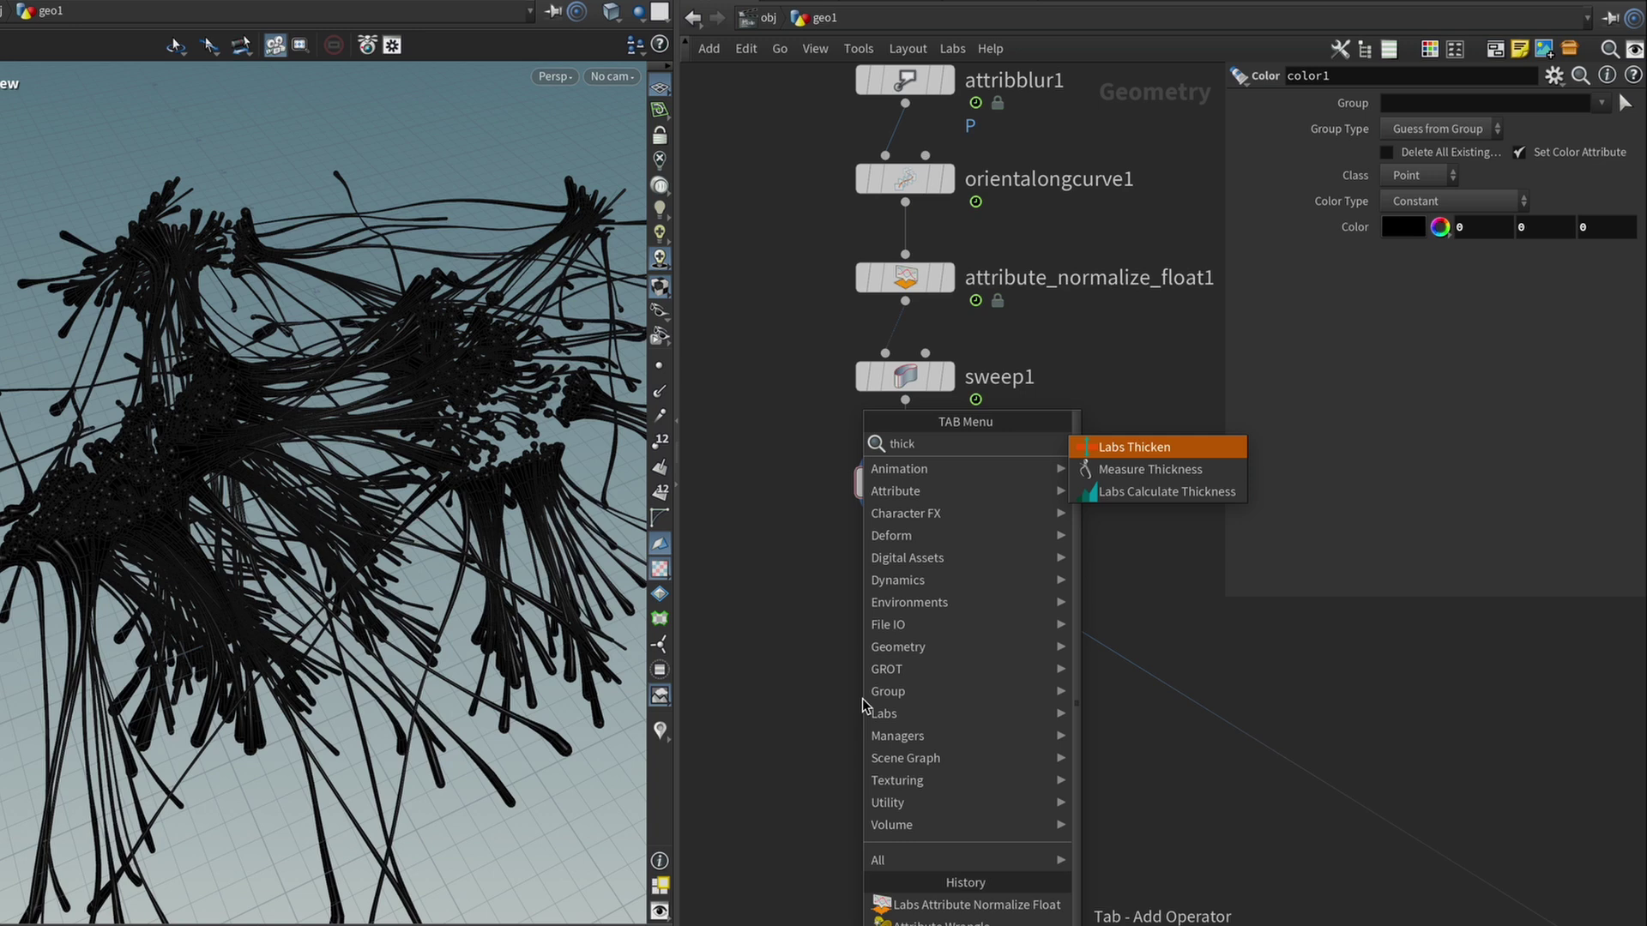
{"action": "key", "text": "Down"}
{"action": "key", "text": "Down"}
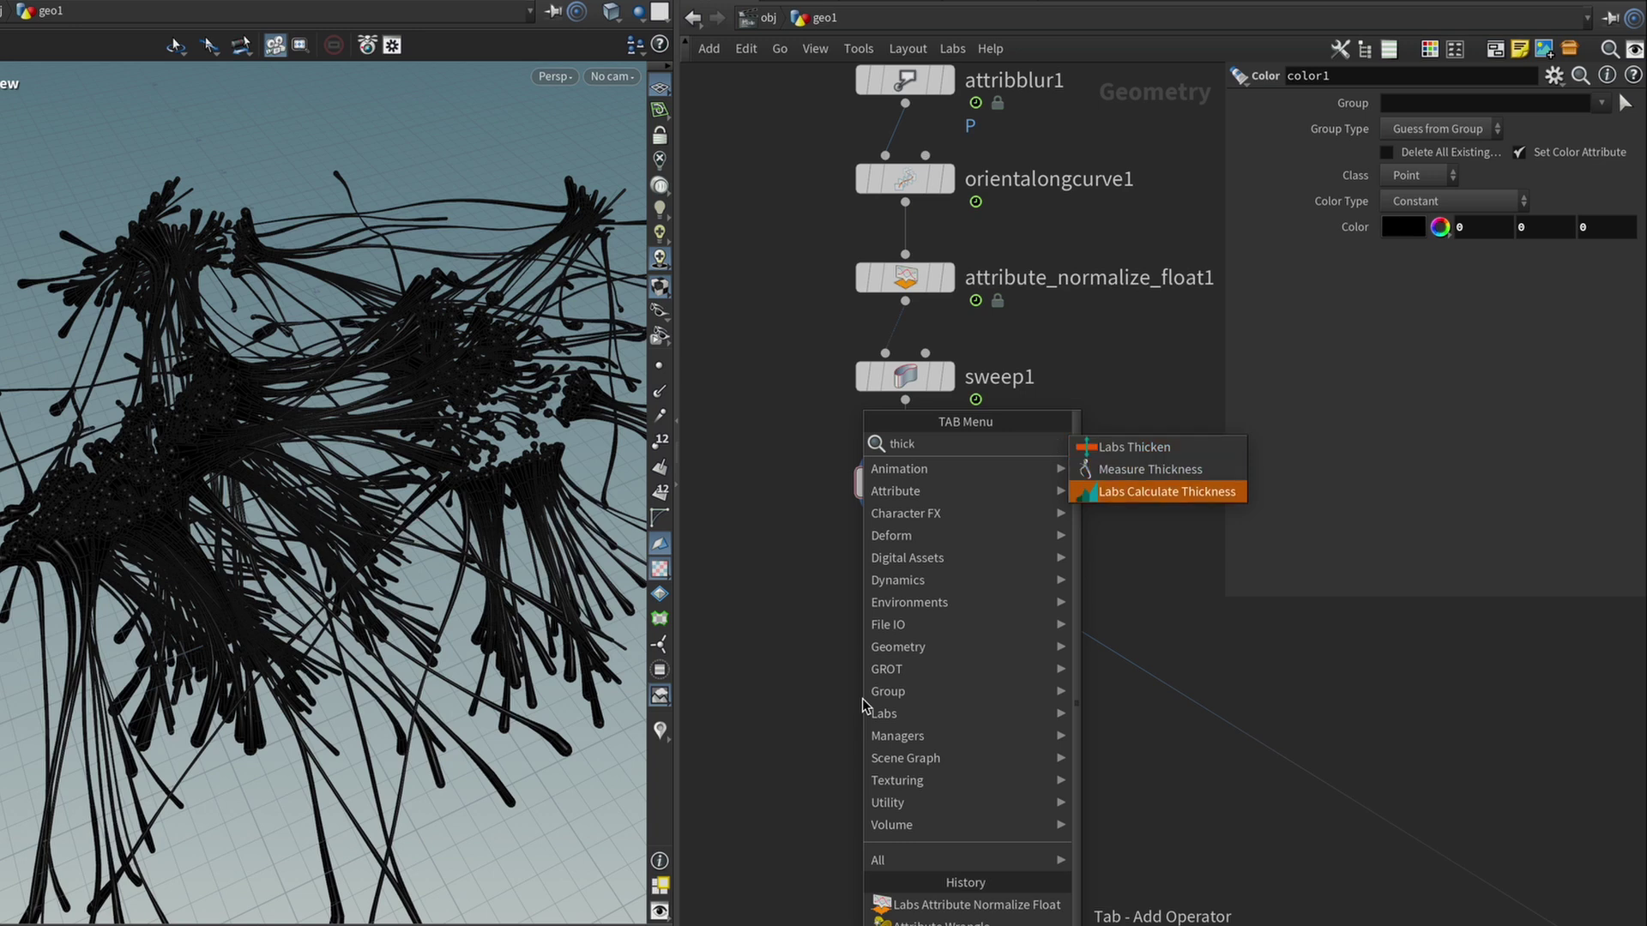
{"action": "key", "text": "Up"}
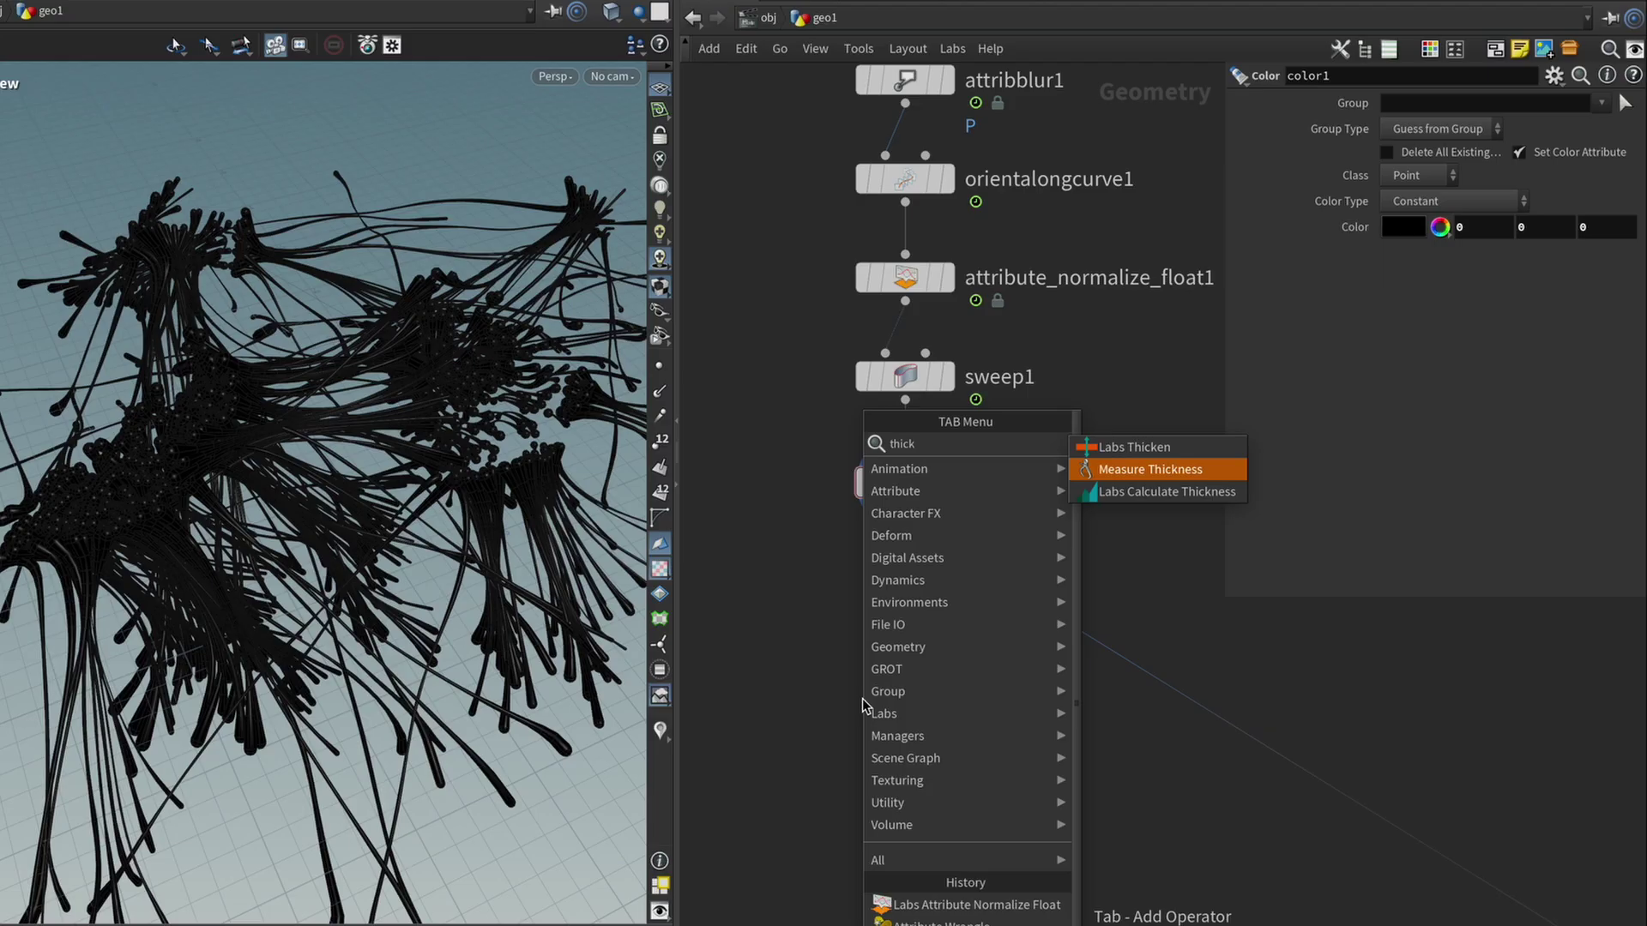
{"action": "key", "text": "Escape"}
{"action": "key", "text": "Tab"}
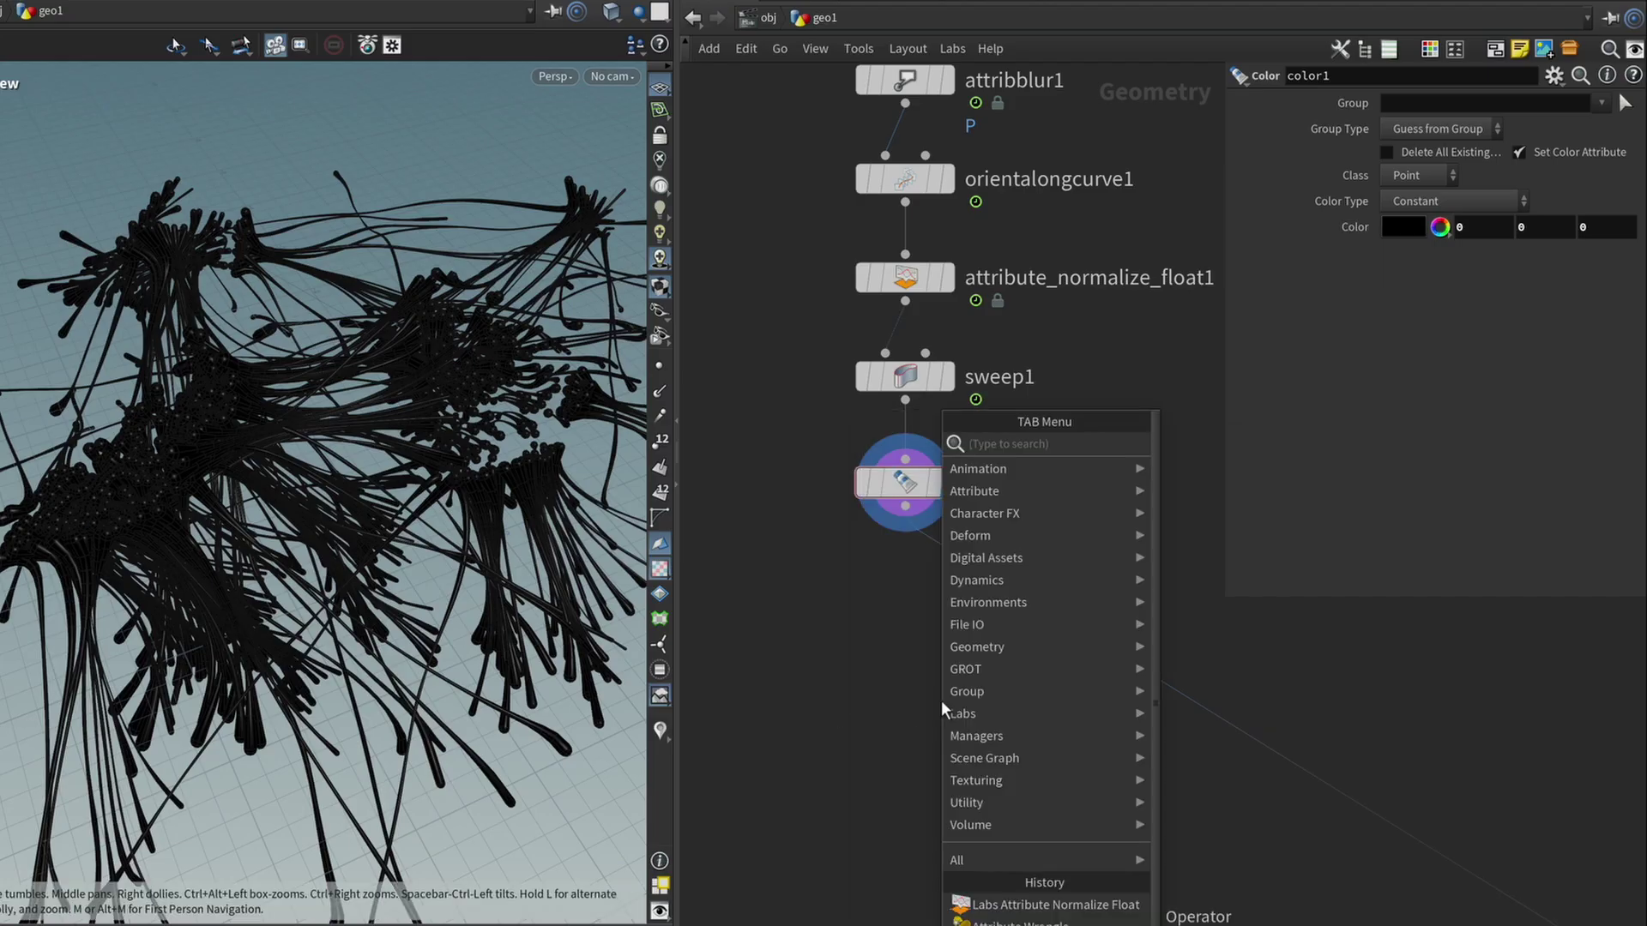
{"action": "type", "text": "aw"}
{"action": "key", "text": "Return"}
{"action": "left_click", "coordinate": [935, 624]}
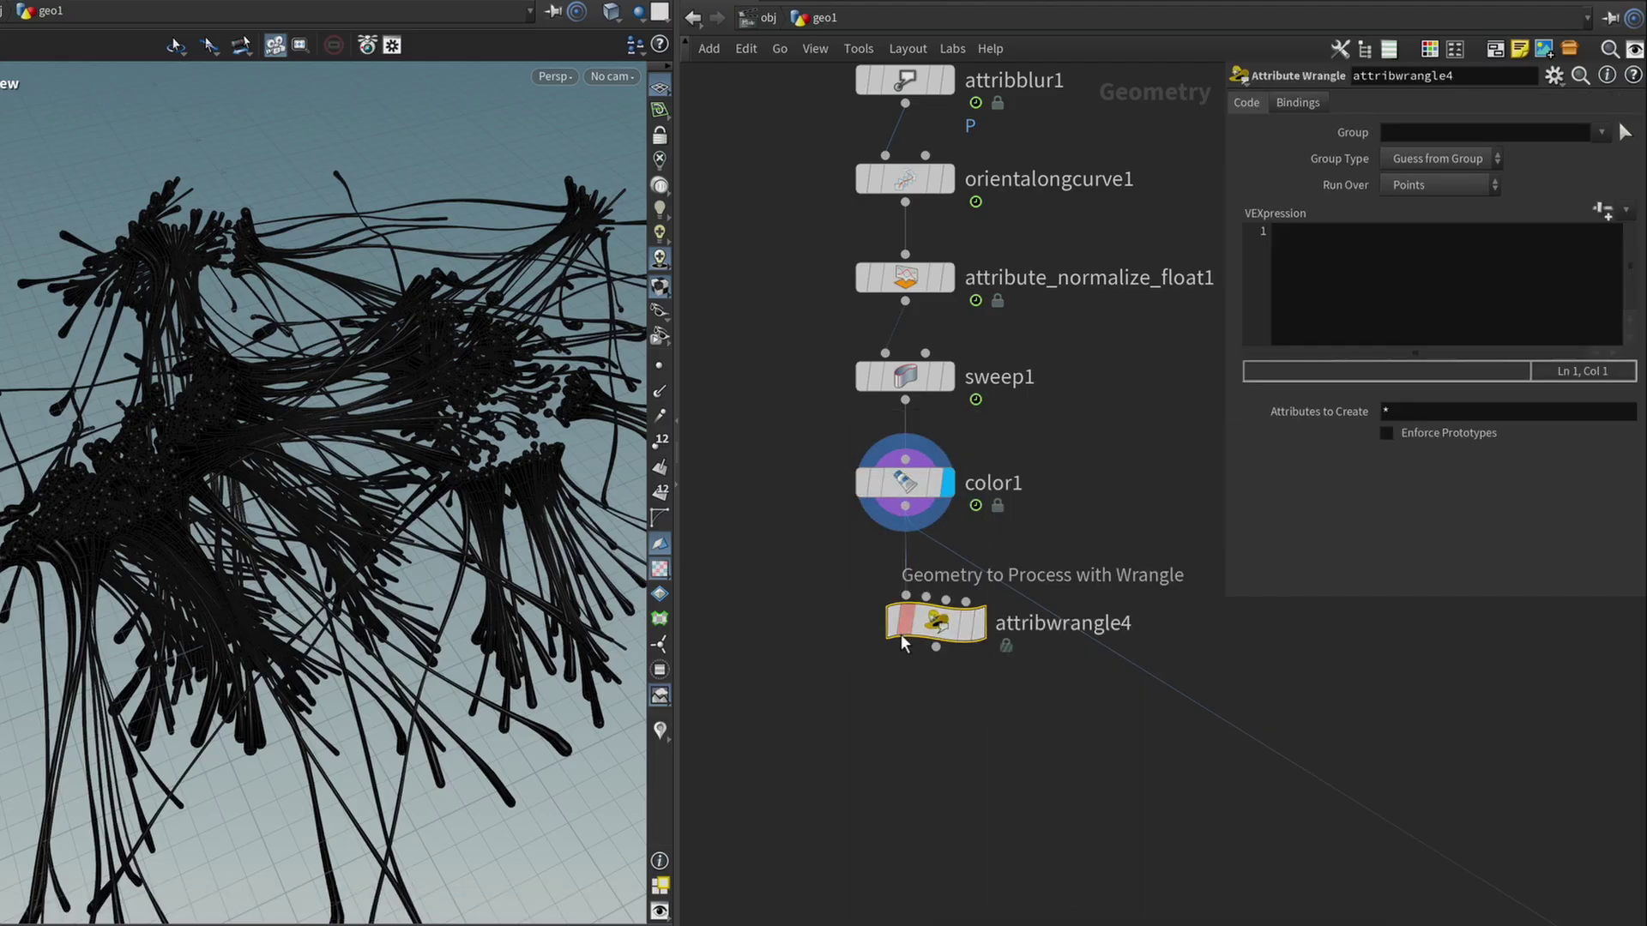
{"action": "left_click", "coordinate": [1392, 280]}
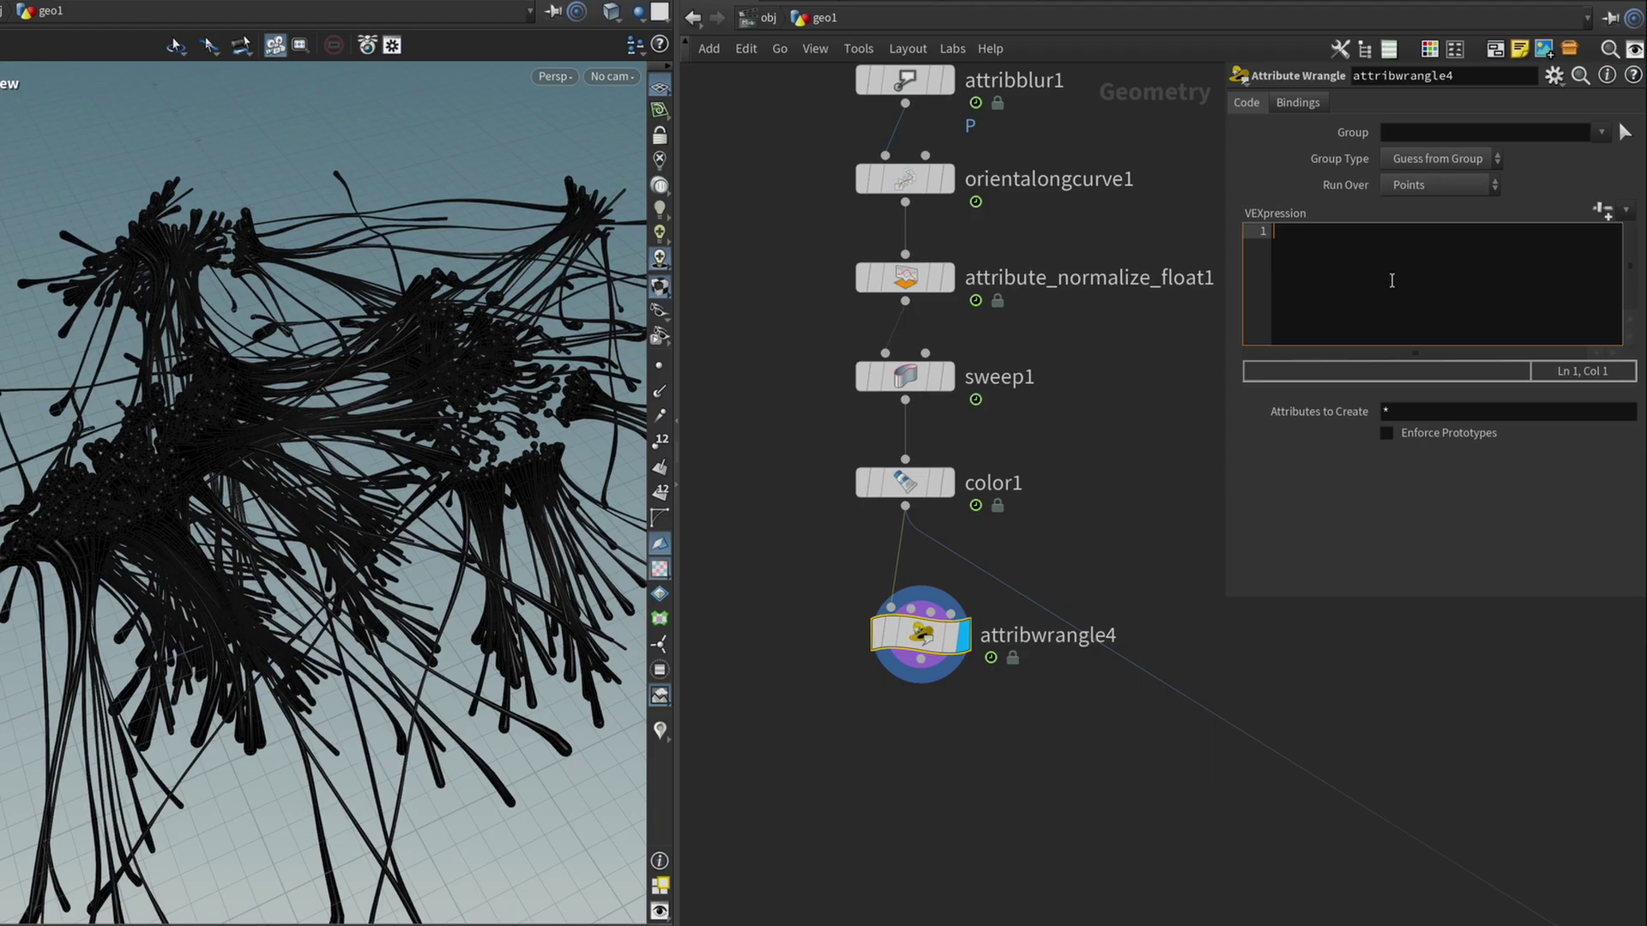
{"action": "key", "text": "BackSpace"}
{"action": "key", "text": "BackSpace"}
{"action": "key", "text": "BackSpace"}
{"action": "key", "text": "BackSpace"}
{"action": "key", "text": "BackSpace"}
{"action": "key", "text": "BackSpace"}
{"action": "key", "text": "BackSpace"}
{"action": "type", "text": "@Cd.r = @curveu;"}
{"action": "key", "text": "ctrl+Return"}
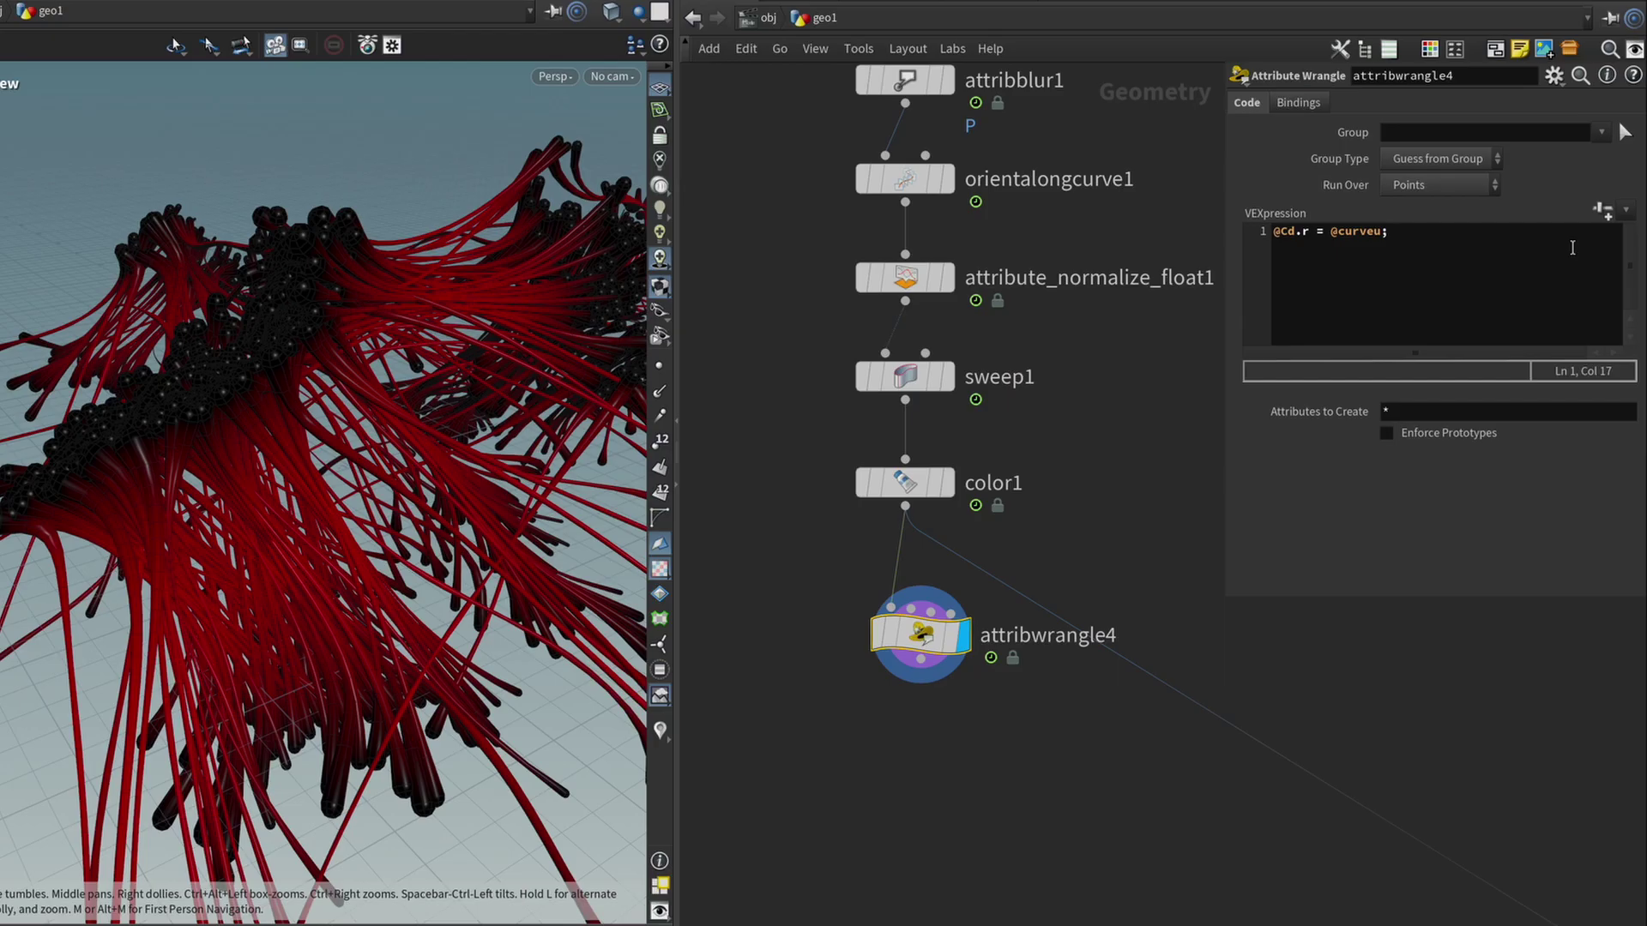
{"action": "left_click", "coordinate": [1332, 231]}
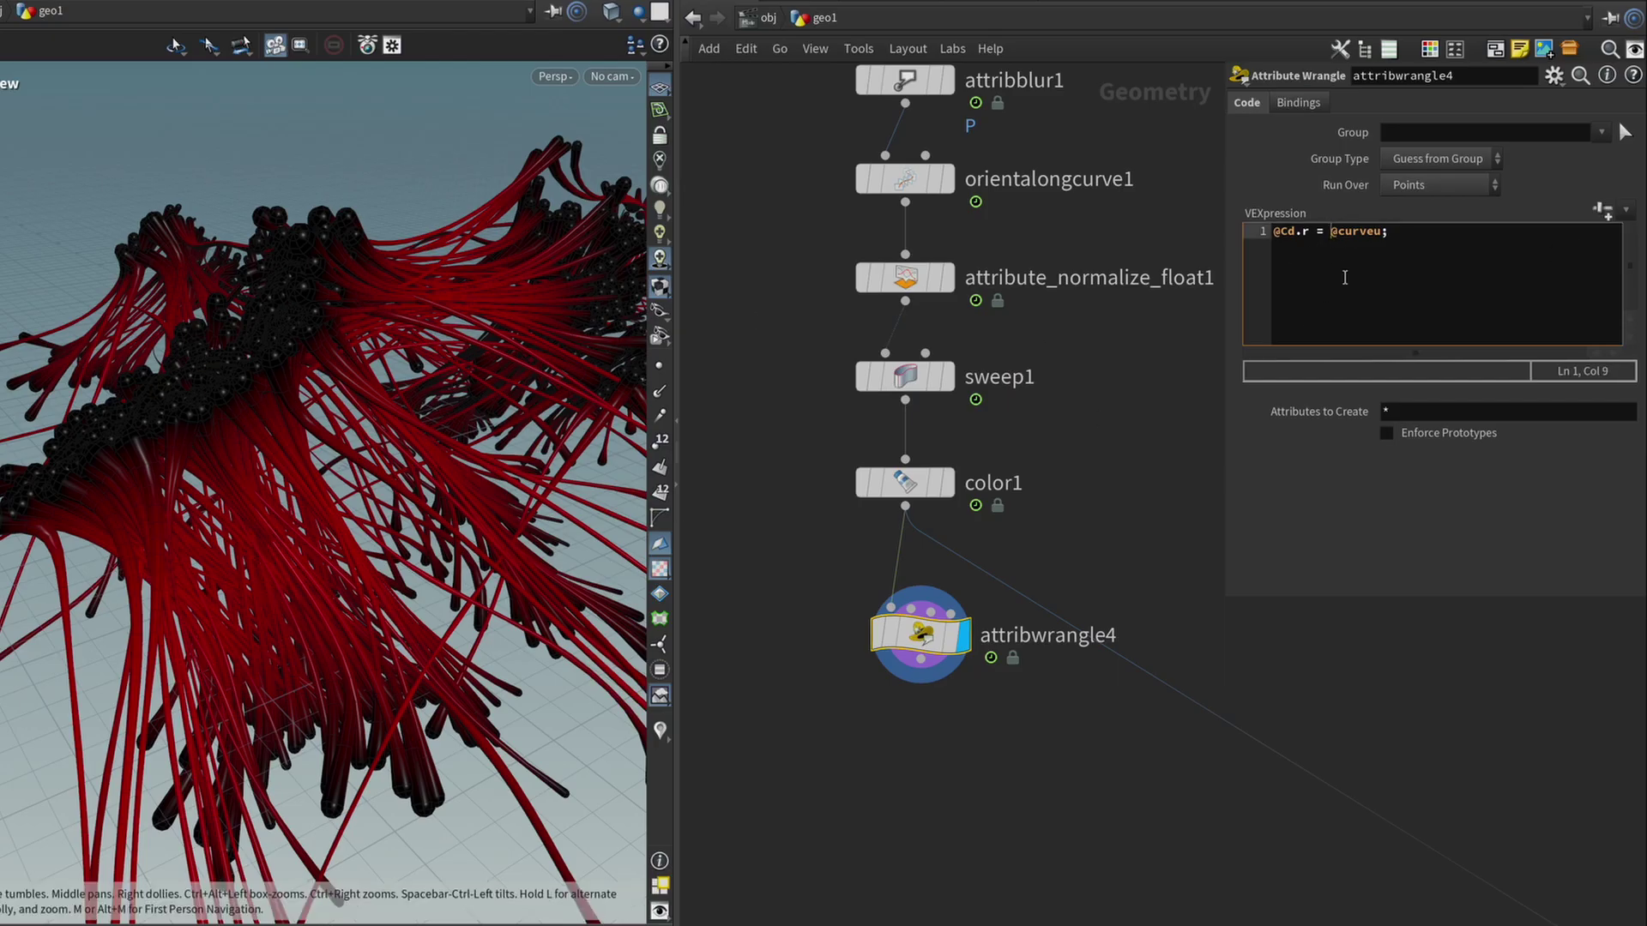
{"action": "type", "text": "1-"}
{"action": "key", "text": "ctrl+Return"}
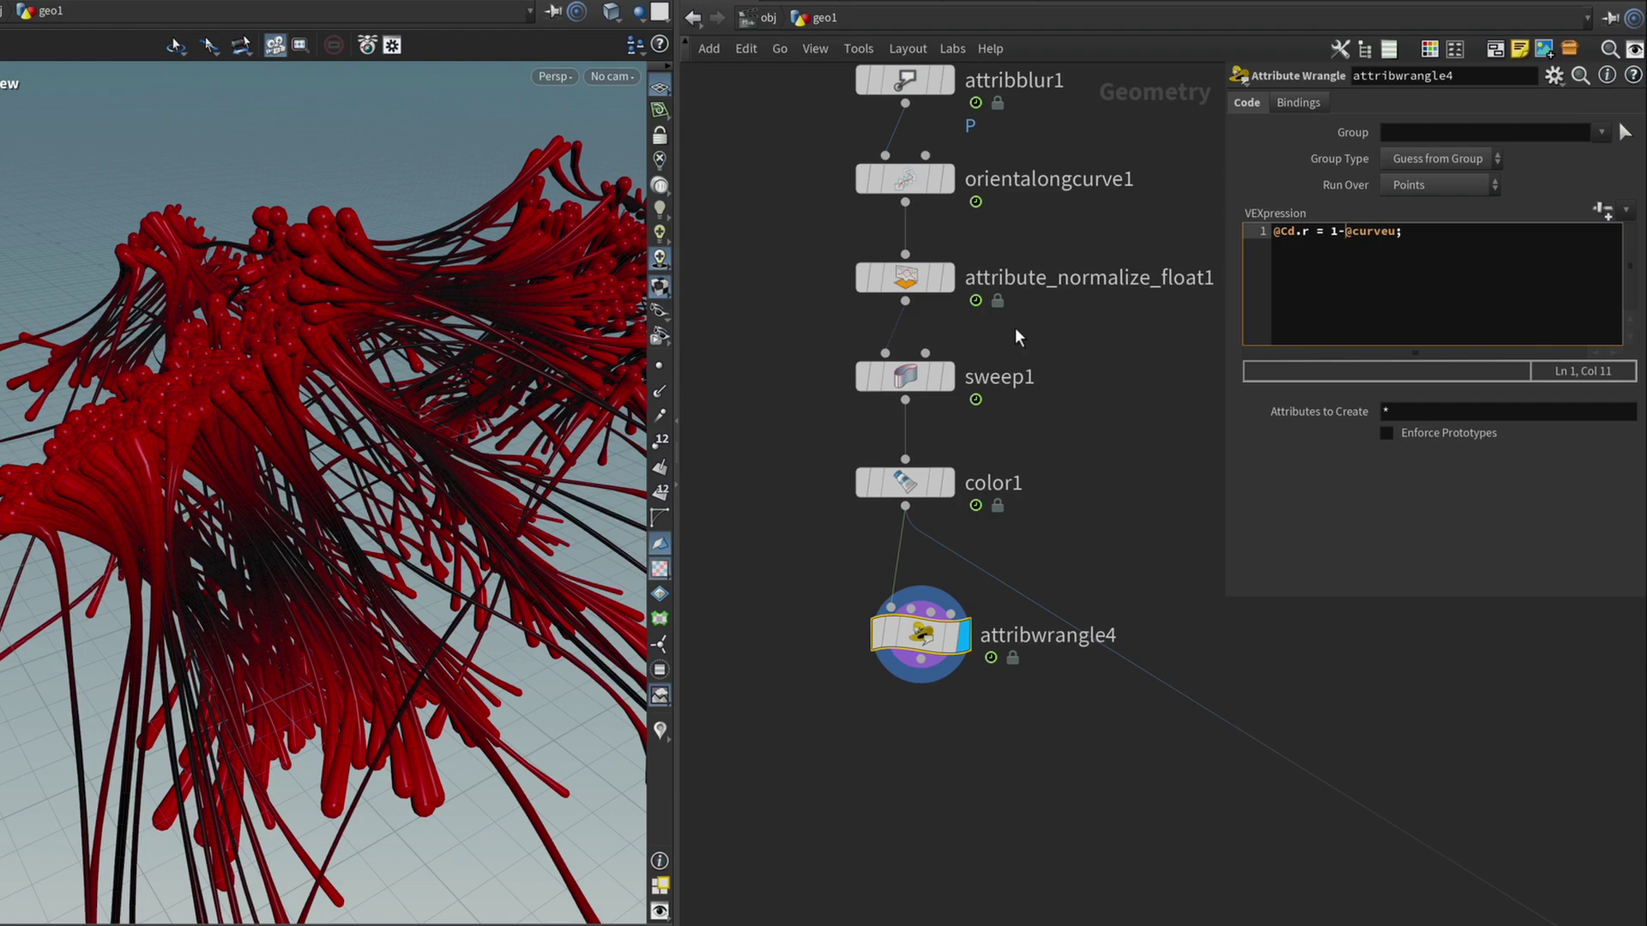
{"action": "left_click_drag", "start_coordinate": [523, 360], "coordinate": [286, 478]}
{"action": "double_click", "coordinate": [1052, 553]}
{"action": "type", "text": "thic"}
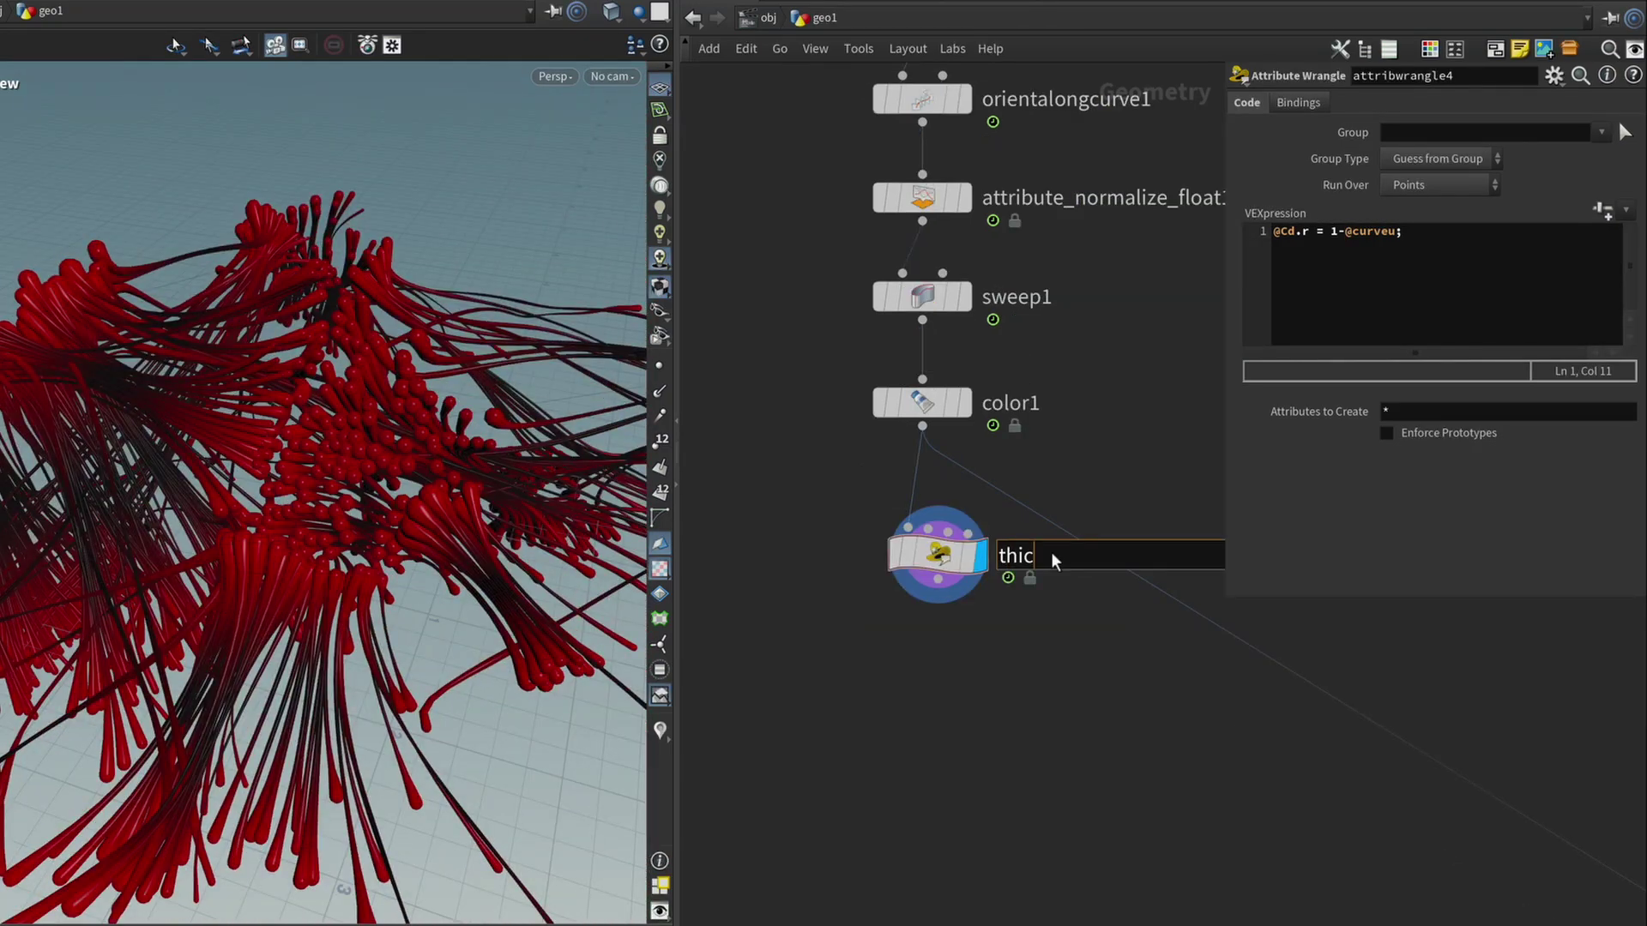
{"action": "type", "text": "red_"}
{"action": "type", "text": "hickness"}
Confirm the red_thickness name and add a second wrangle using the Nearest Point Distance snippet
{"action": "key", "text": "Return"}
{"action": "key", "text": "Tab"}
{"action": "key", "text": "Return"}
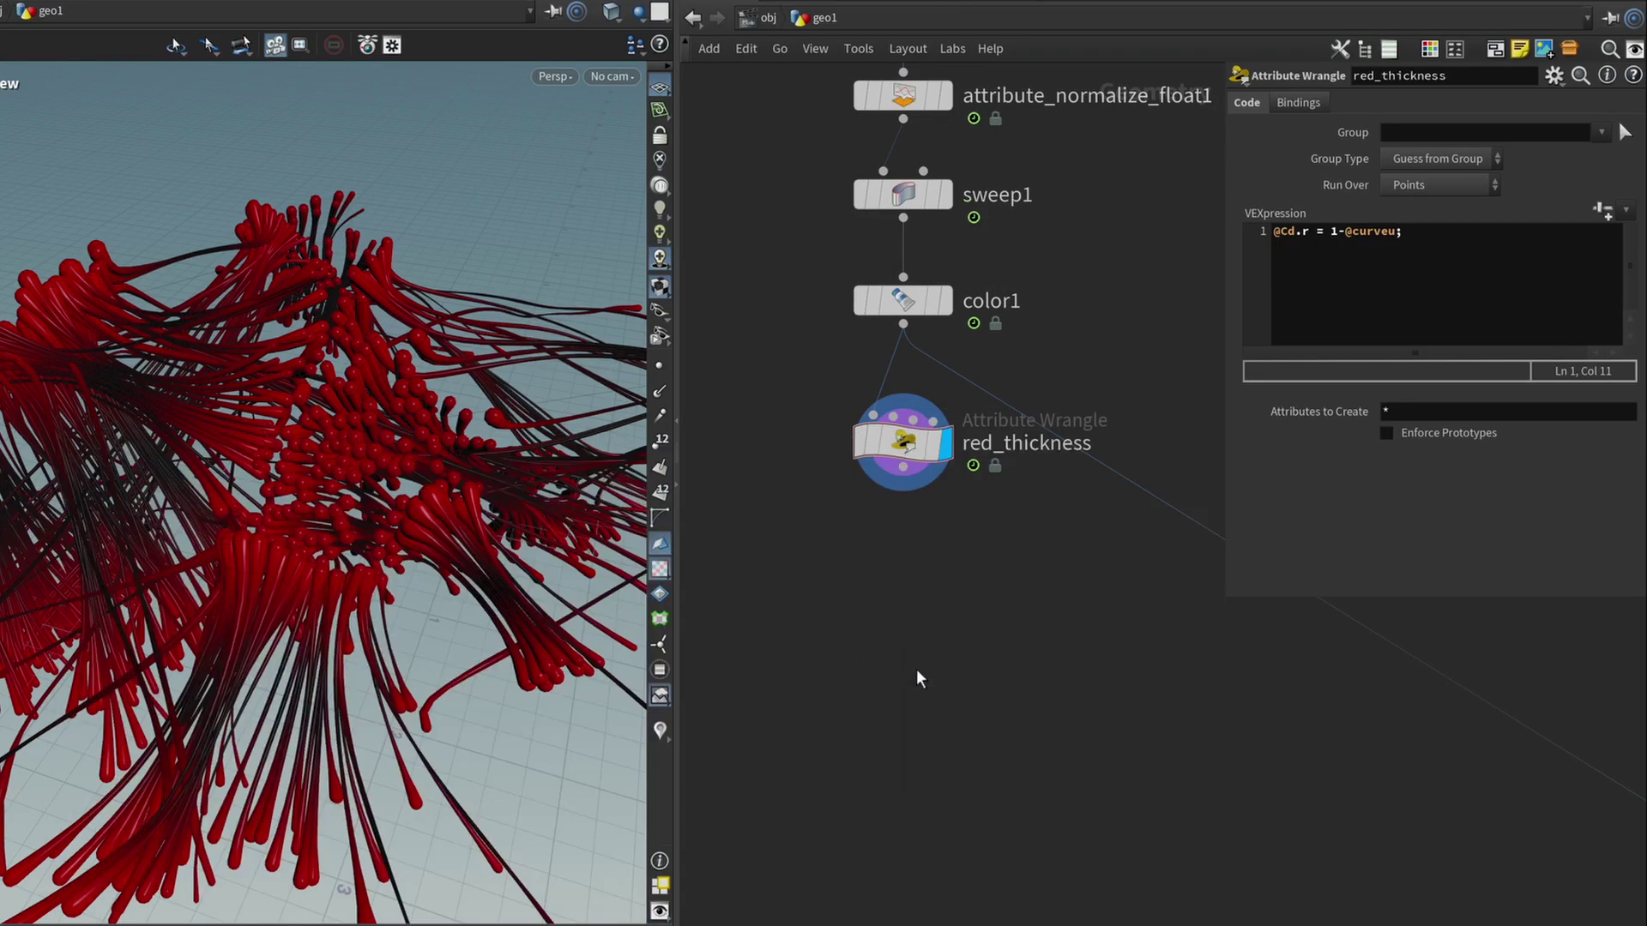
{"action": "left_click", "coordinate": [913, 583]}
{"action": "key", "text": "r"}
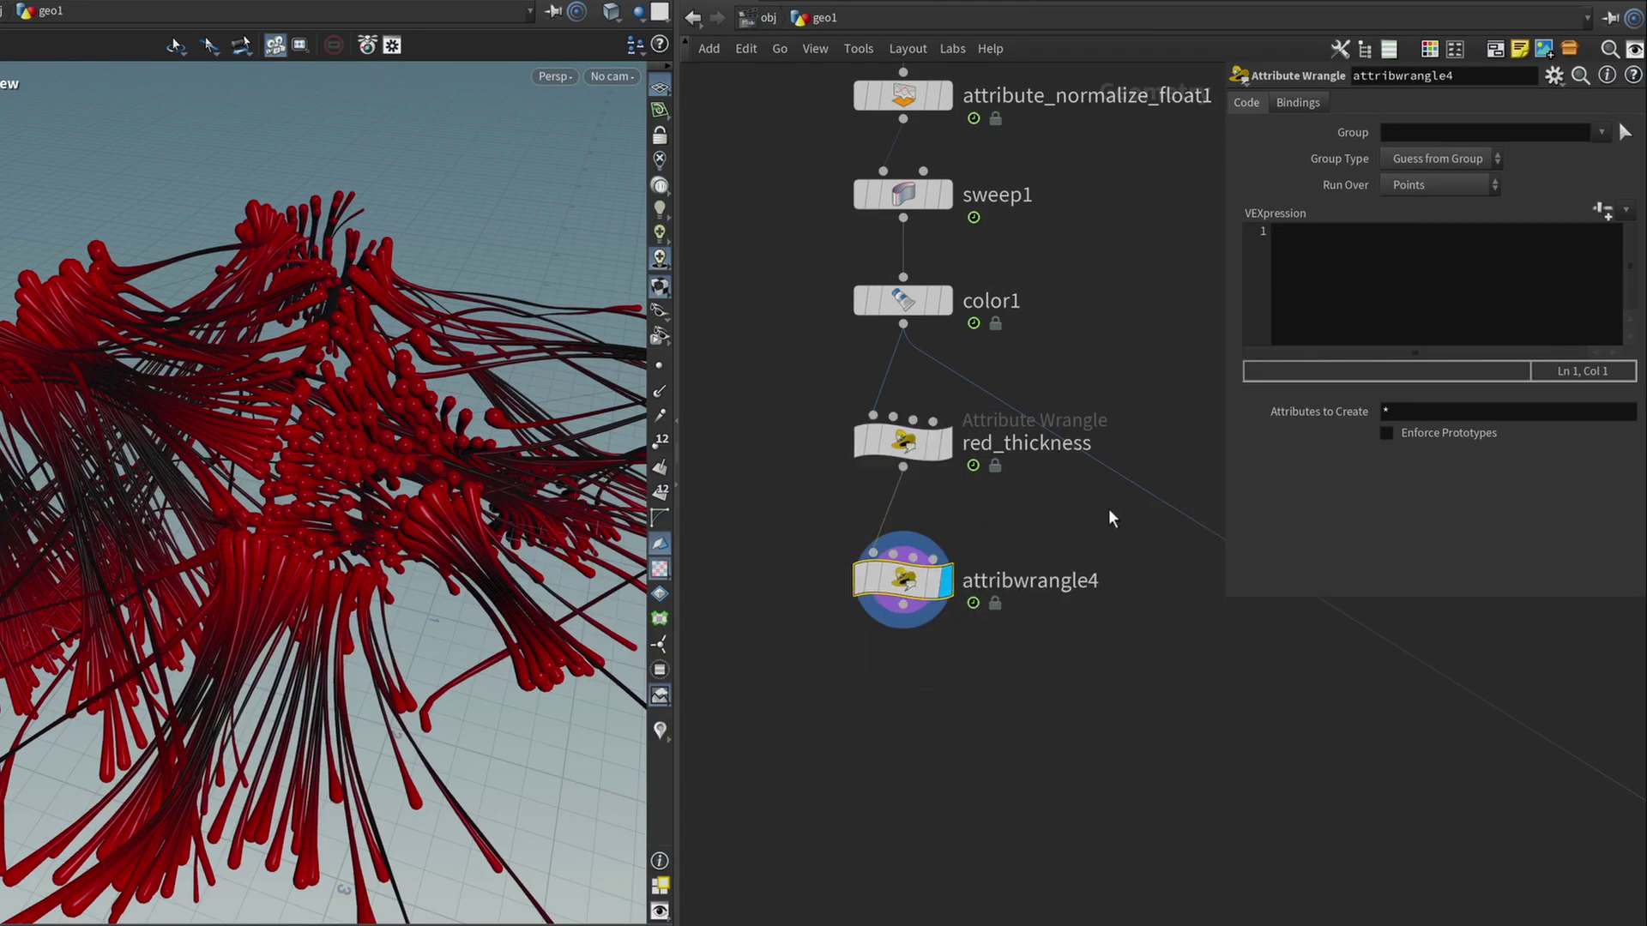
{"action": "left_click", "coordinate": [1625, 210]}
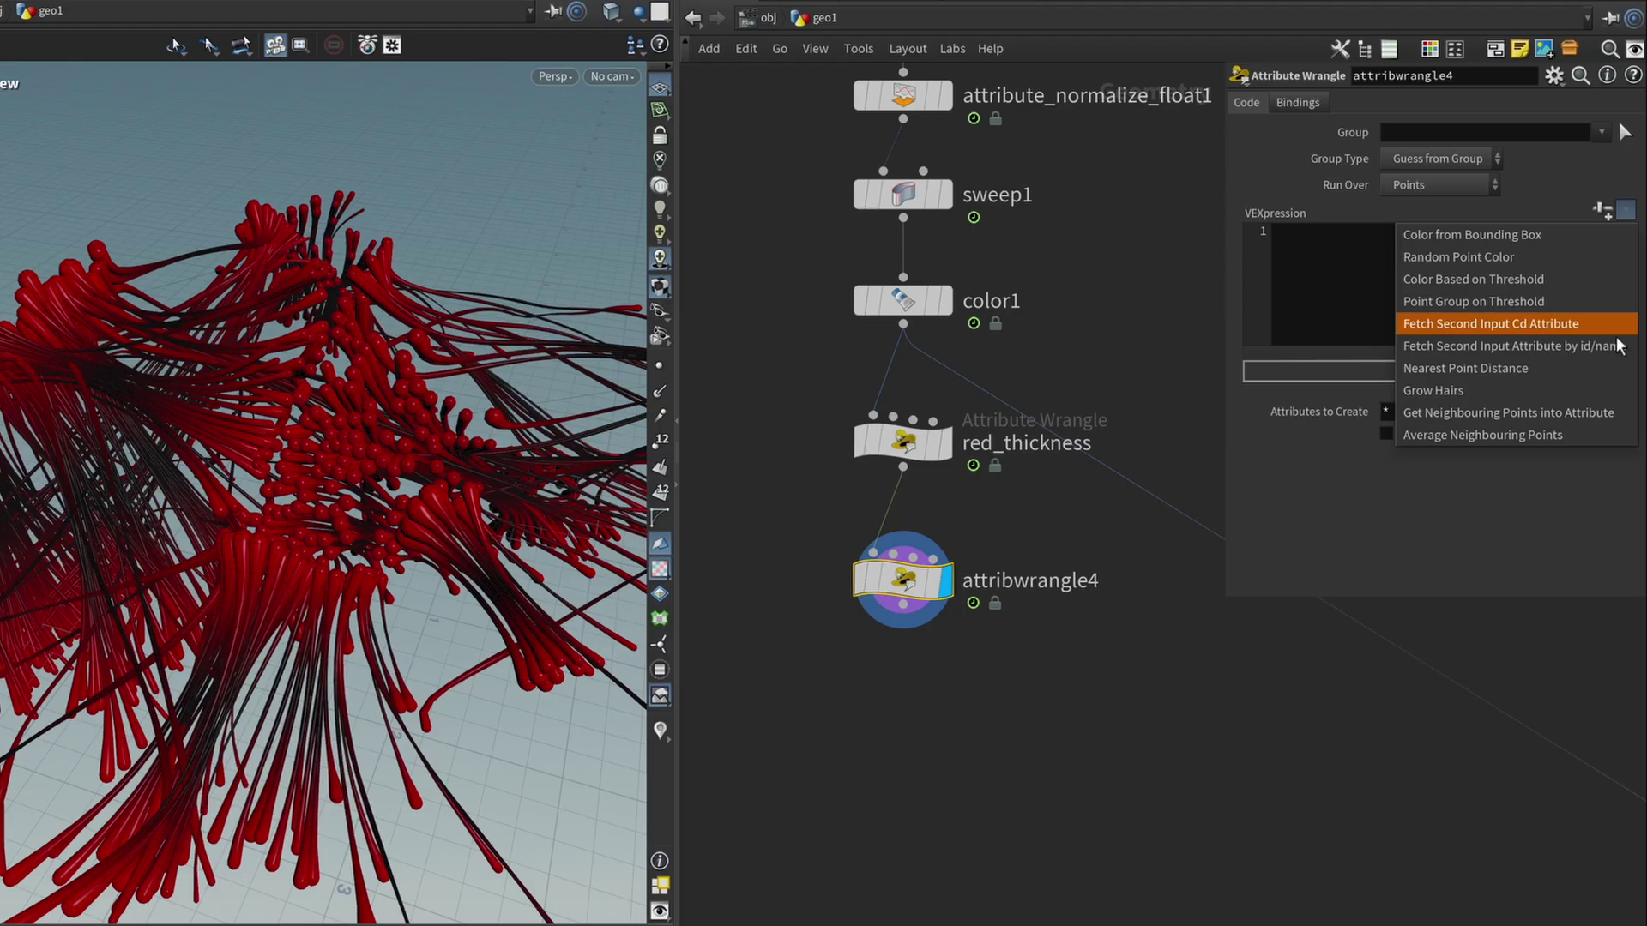
{"action": "left_click", "coordinate": [1540, 373]}
Wire reference geometry into the new wrangle and inspect its result on the curve bundle
{"action": "left_click", "coordinate": [892, 558]}
{"action": "scroll", "coordinate": [1048, 415], "scroll_direction": "down", "scroll_amount": 3}
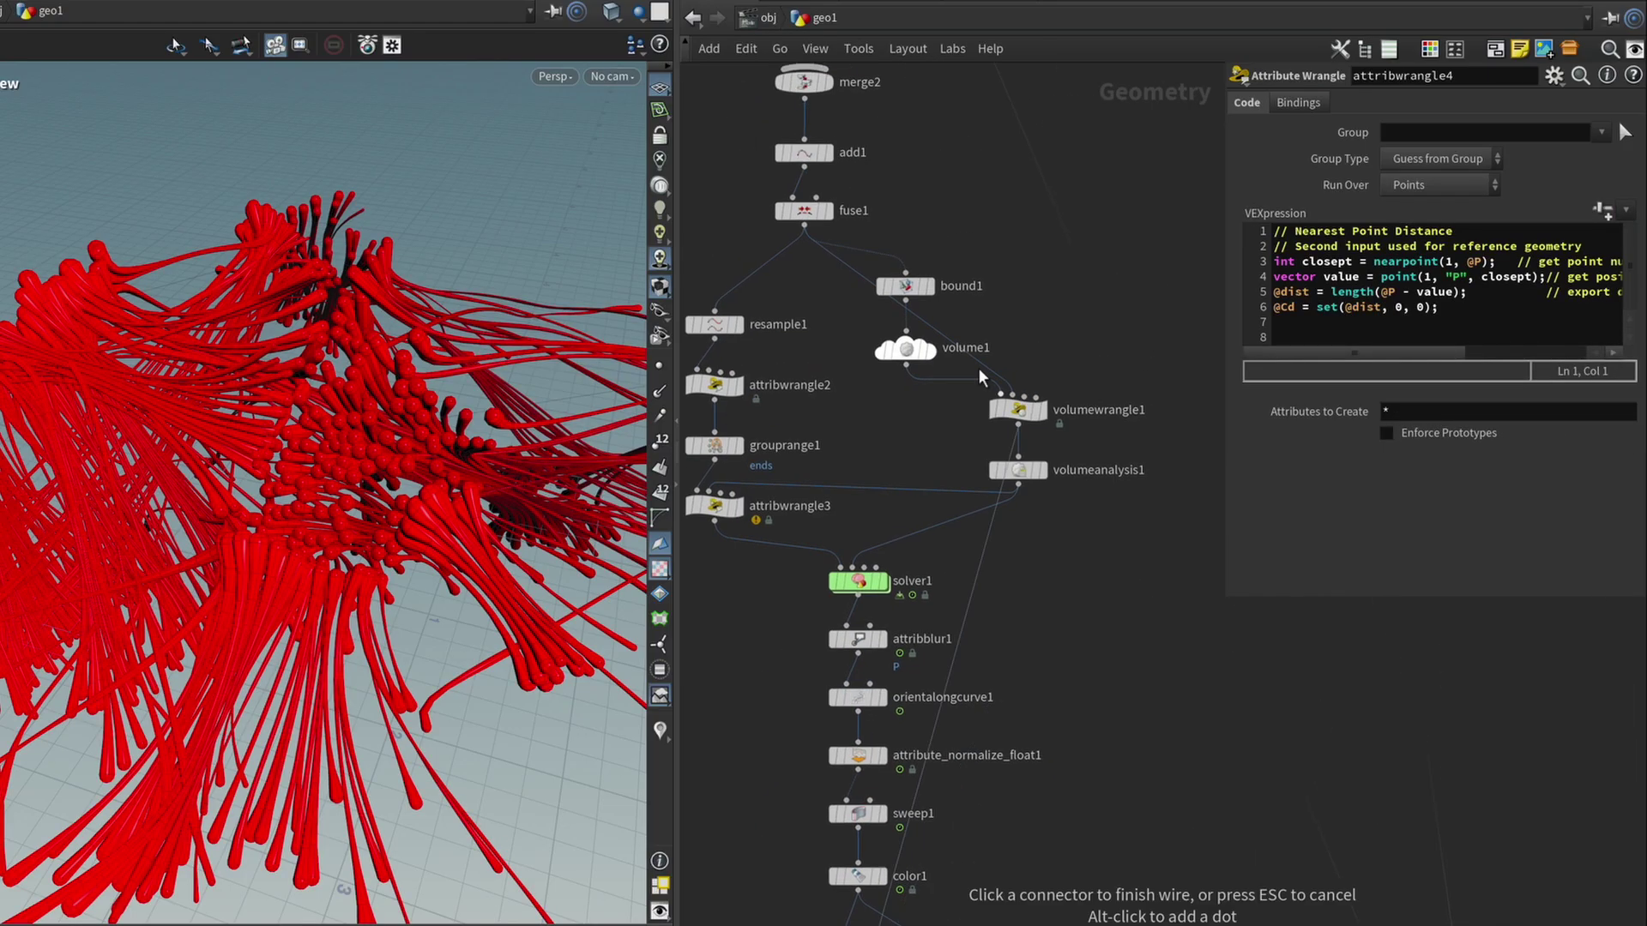
{"action": "middle_click_drag", "start_coordinate": [979, 368], "coordinate": [955, 633]}
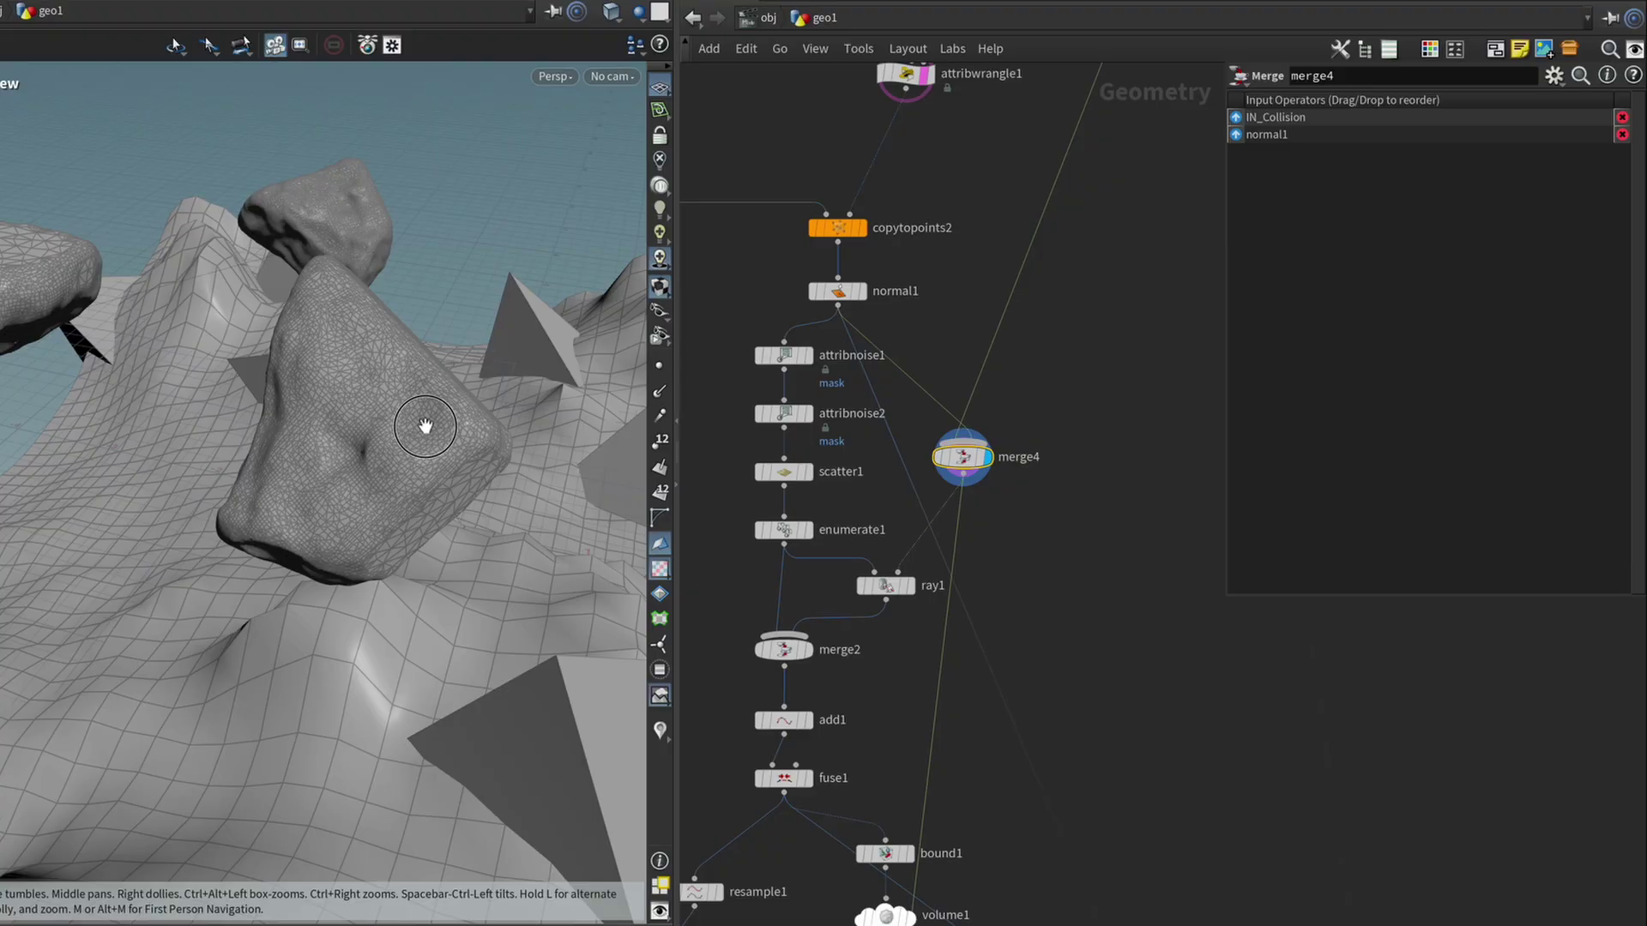
{"action": "left_click_drag", "start_coordinate": [425, 426], "coordinate": [415, 607]}
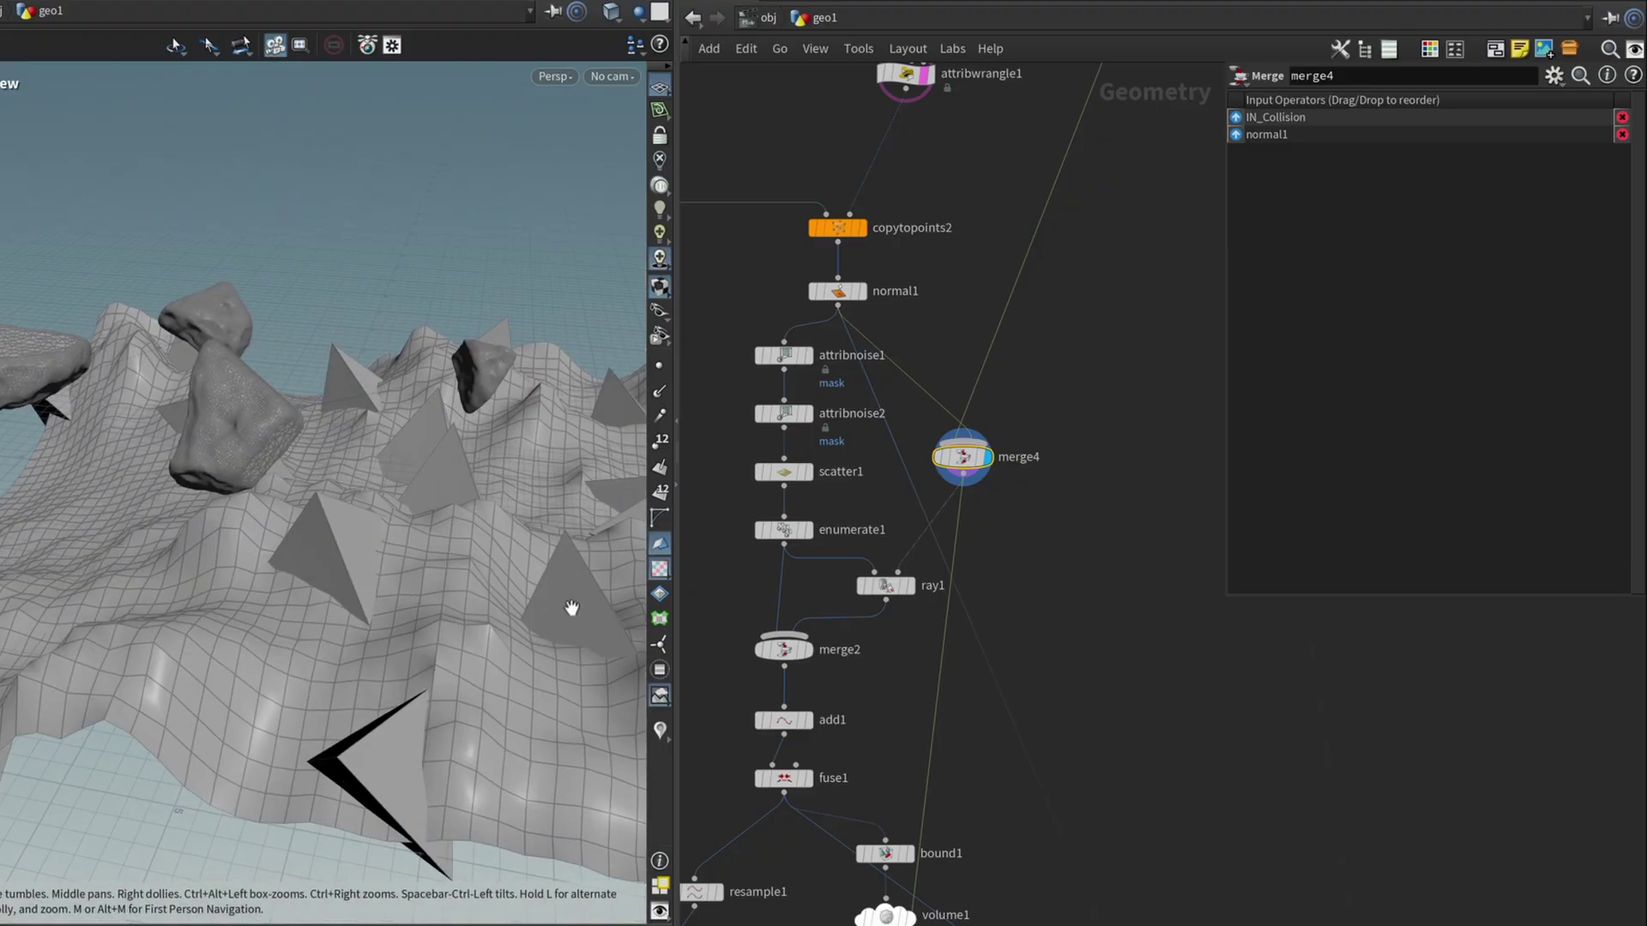
{"action": "scroll", "coordinate": [1047, 601], "scroll_direction": "down", "scroll_amount": 15}
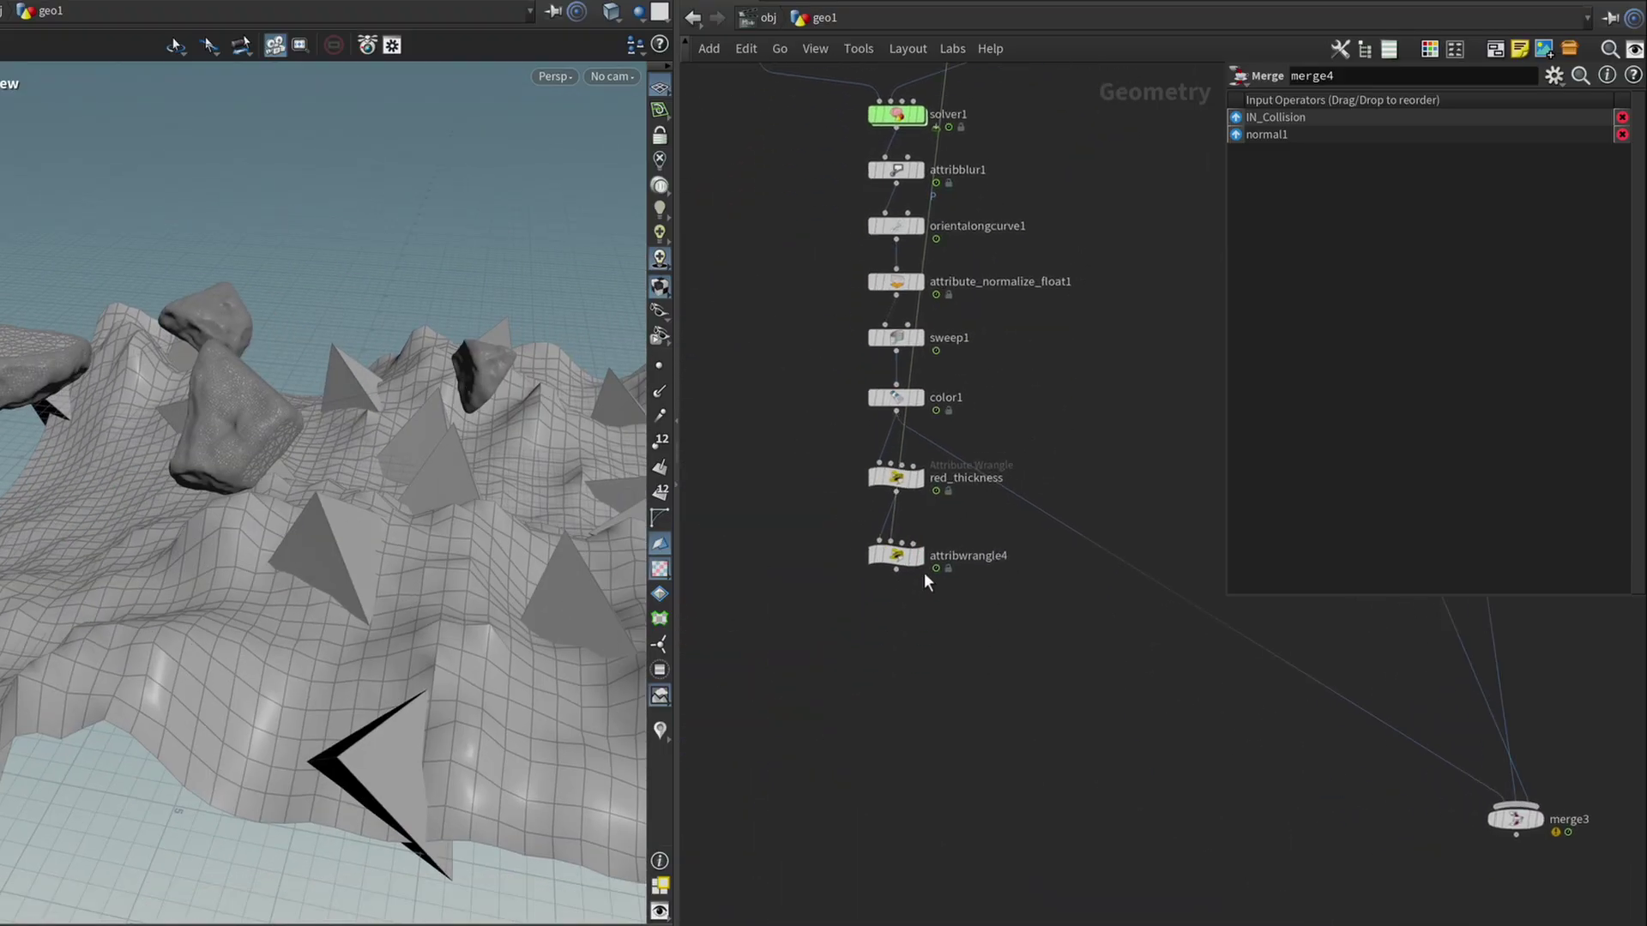
{"action": "left_click", "coordinate": [920, 557]}
{"action": "scroll", "coordinate": [308, 429], "scroll_direction": "up", "scroll_amount": 3}
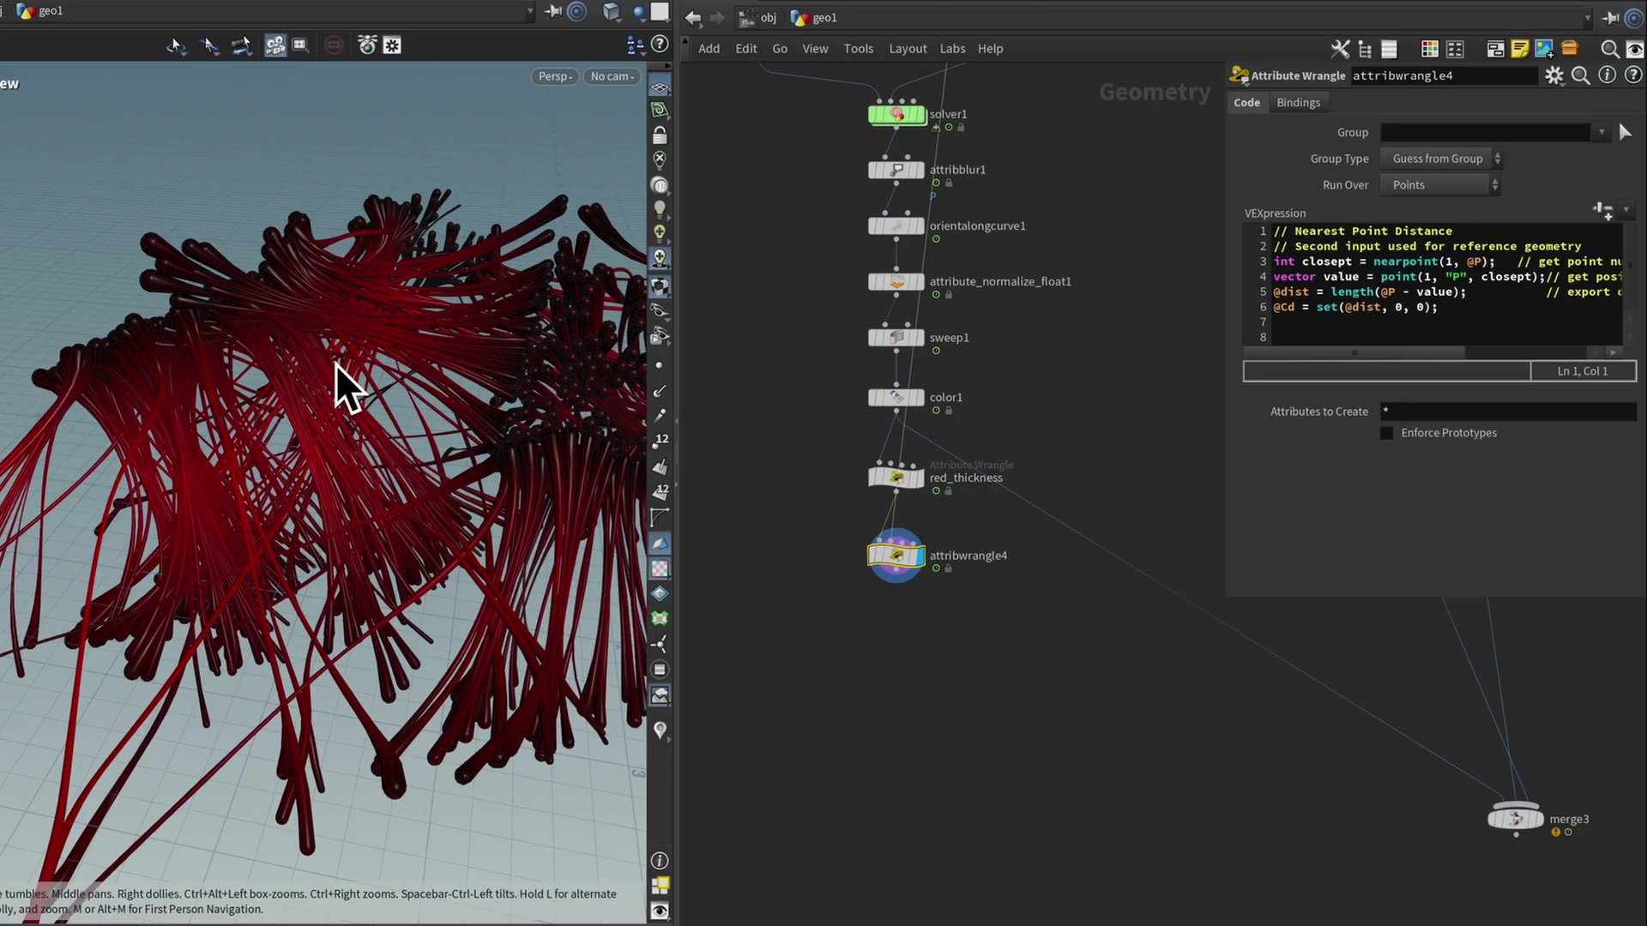
{"action": "left_click_drag", "start_coordinate": [343, 386], "coordinate": [275, 357]}
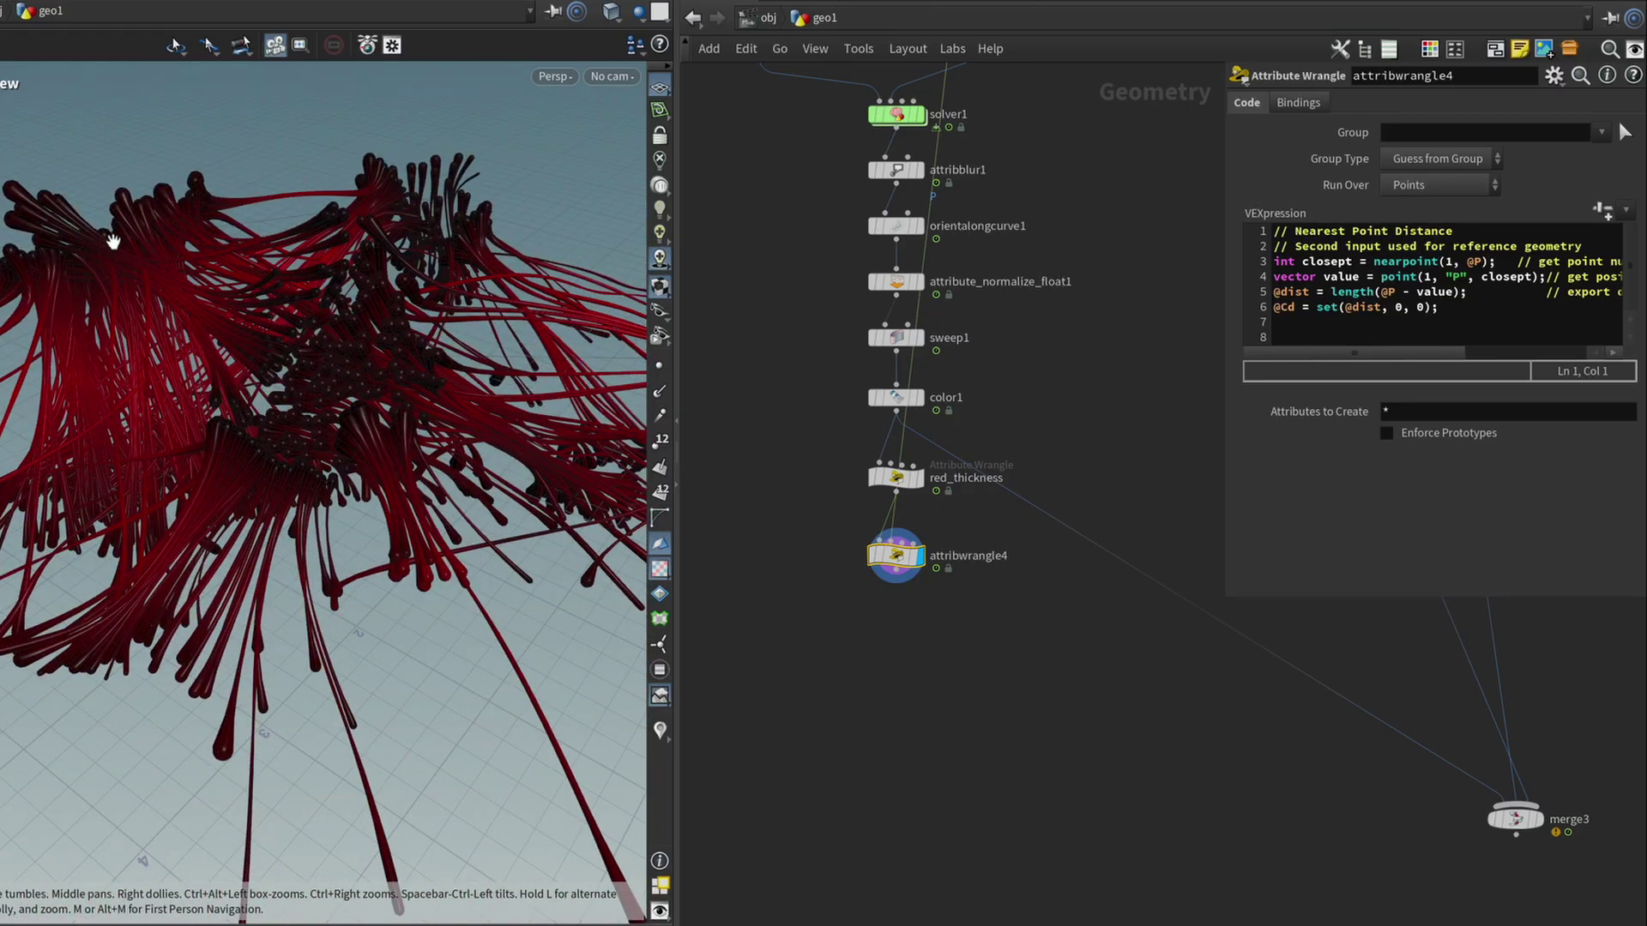
{"action": "left_click_drag", "start_coordinate": [111, 240], "coordinate": [283, 360]}
{"action": "middle_click_drag", "start_coordinate": [1022, 585], "coordinate": [917, 540]}
{"action": "left_click_drag", "start_coordinate": [371, 534], "coordinate": [217, 532]}
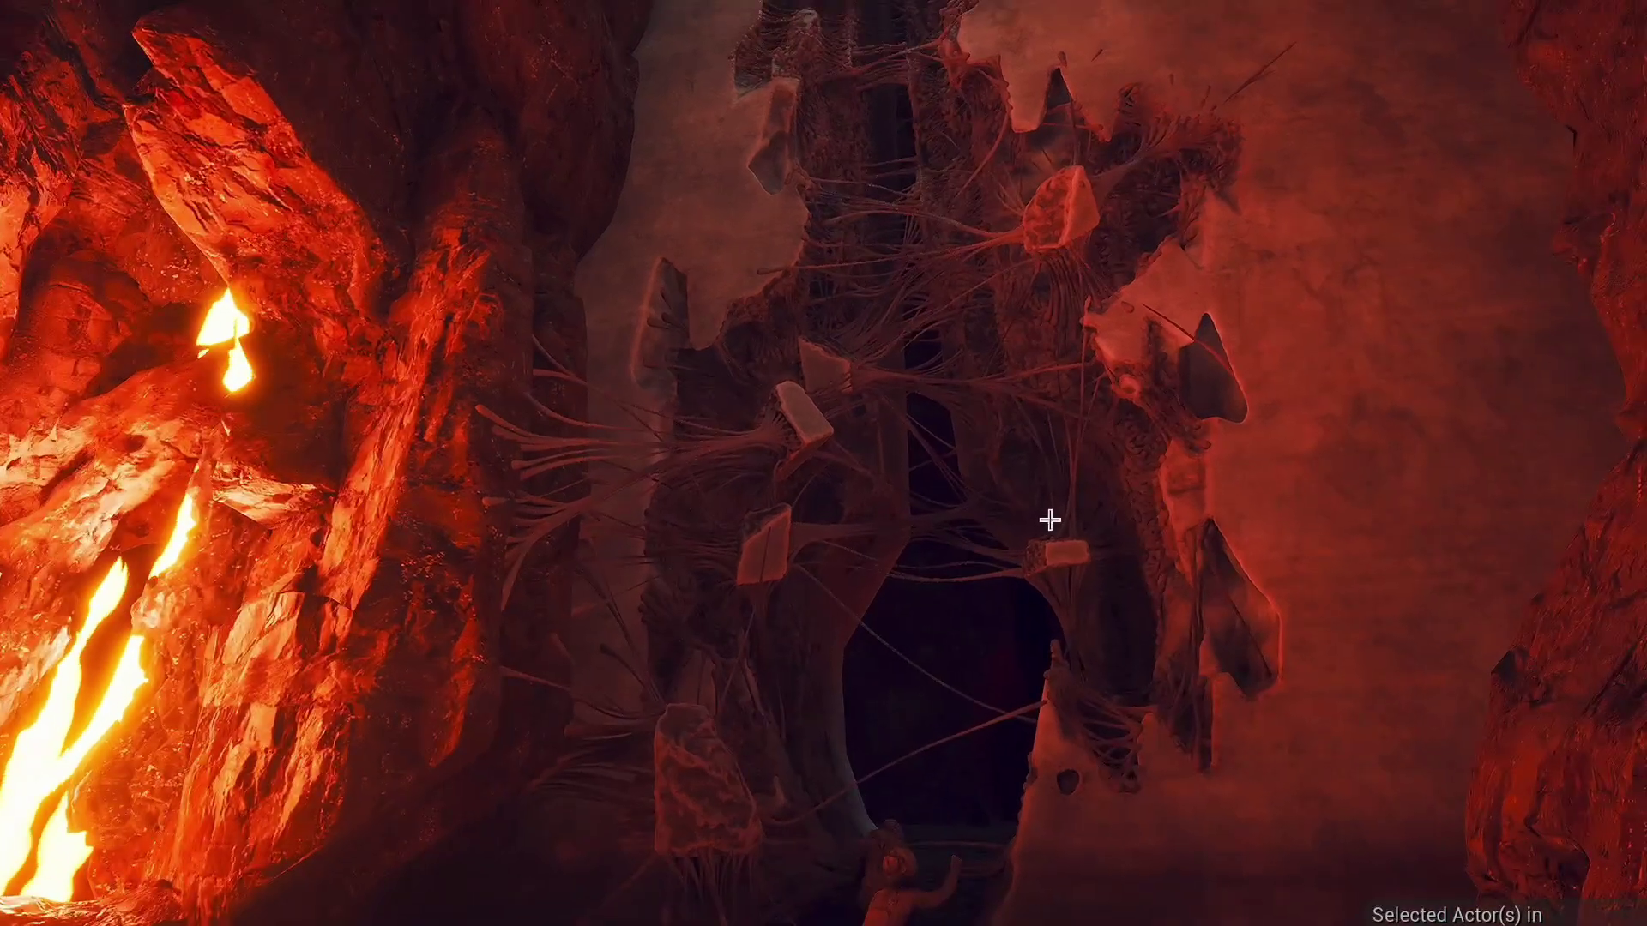
{"action": "left_click", "coordinate": [698, 320]}
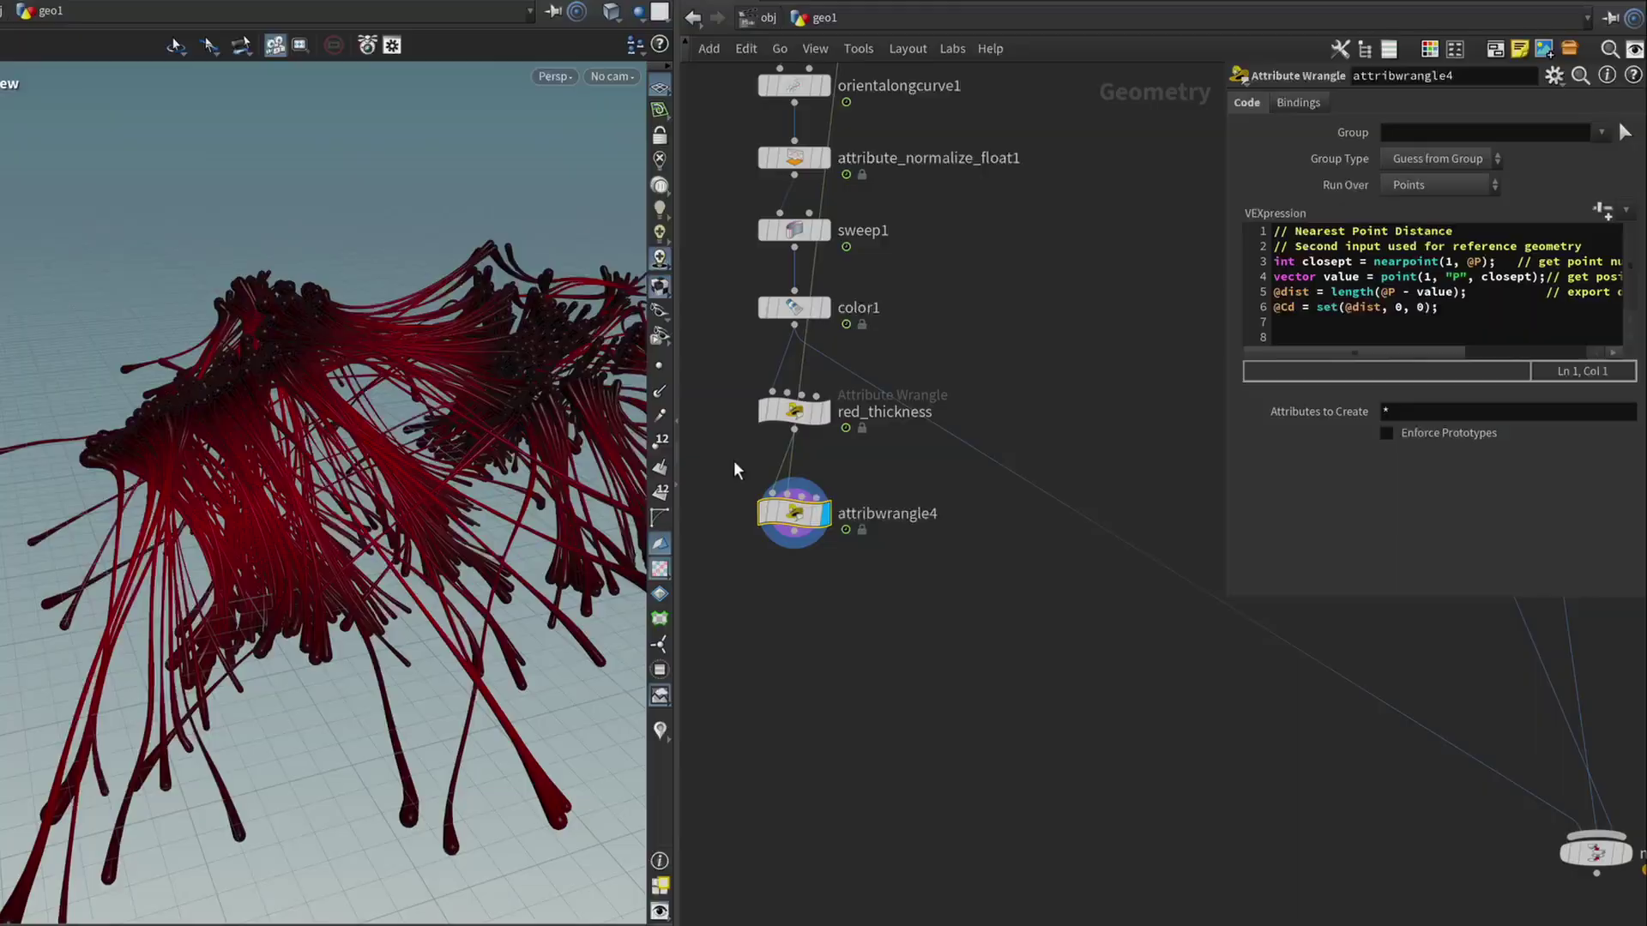
{"action": "left_click_drag", "start_coordinate": [1461, 312], "coordinate": [1267, 318]}
{"action": "key", "text": "BackSpace"}
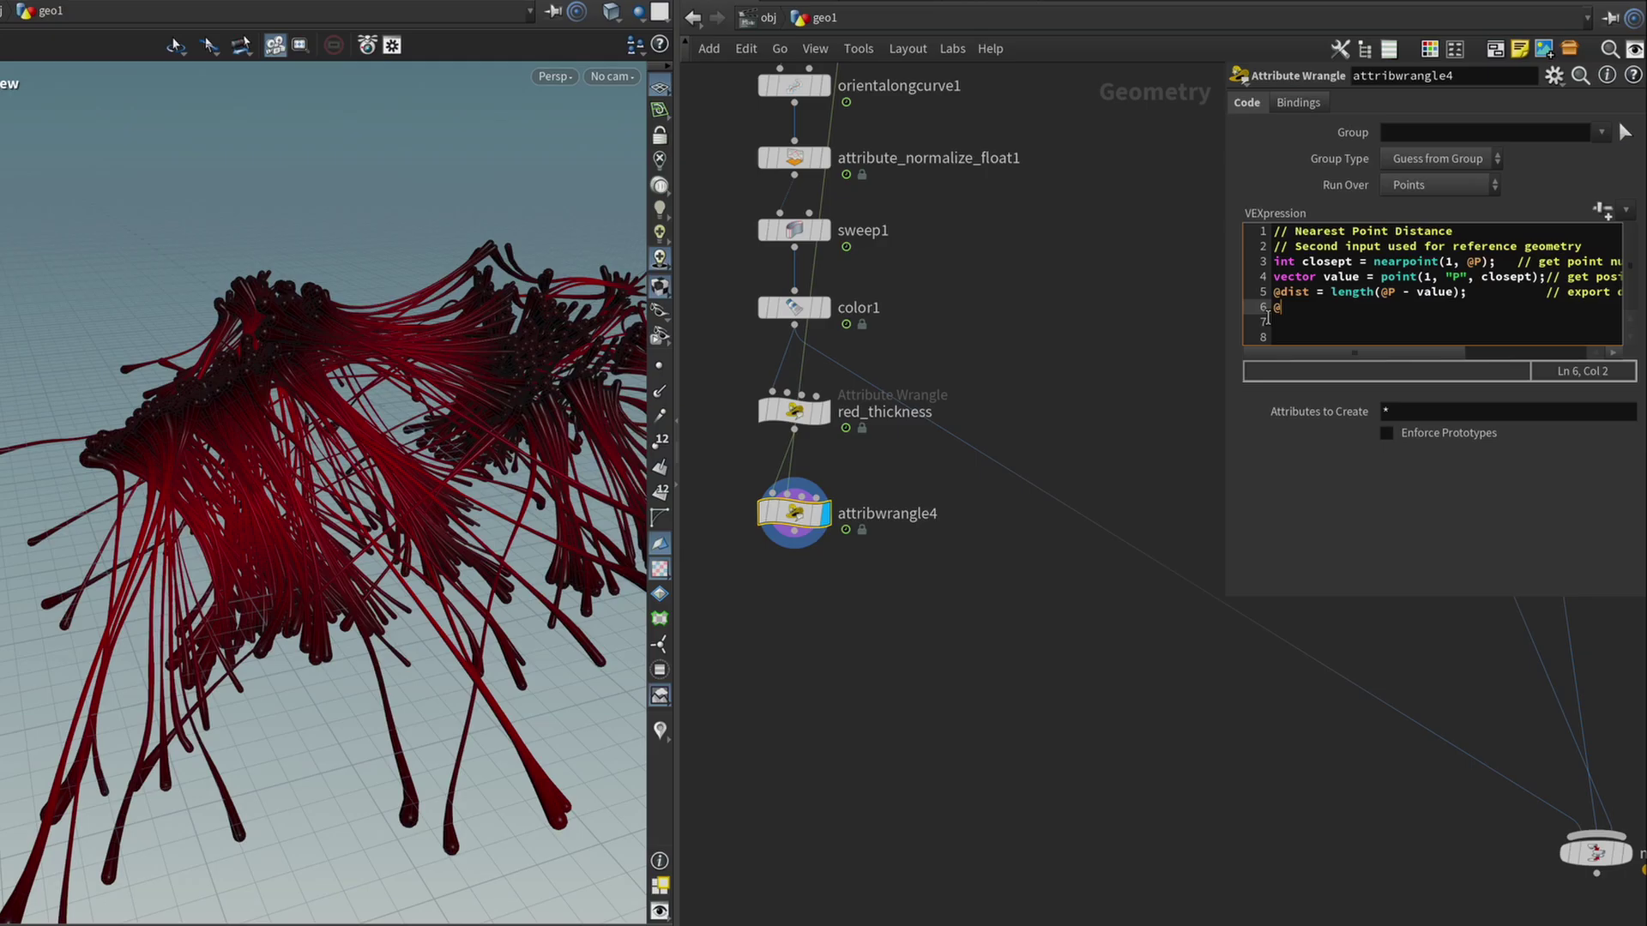
{"action": "type", "text": "@Cd.g = @dist;"}
{"action": "left_click", "coordinate": [1331, 307]}
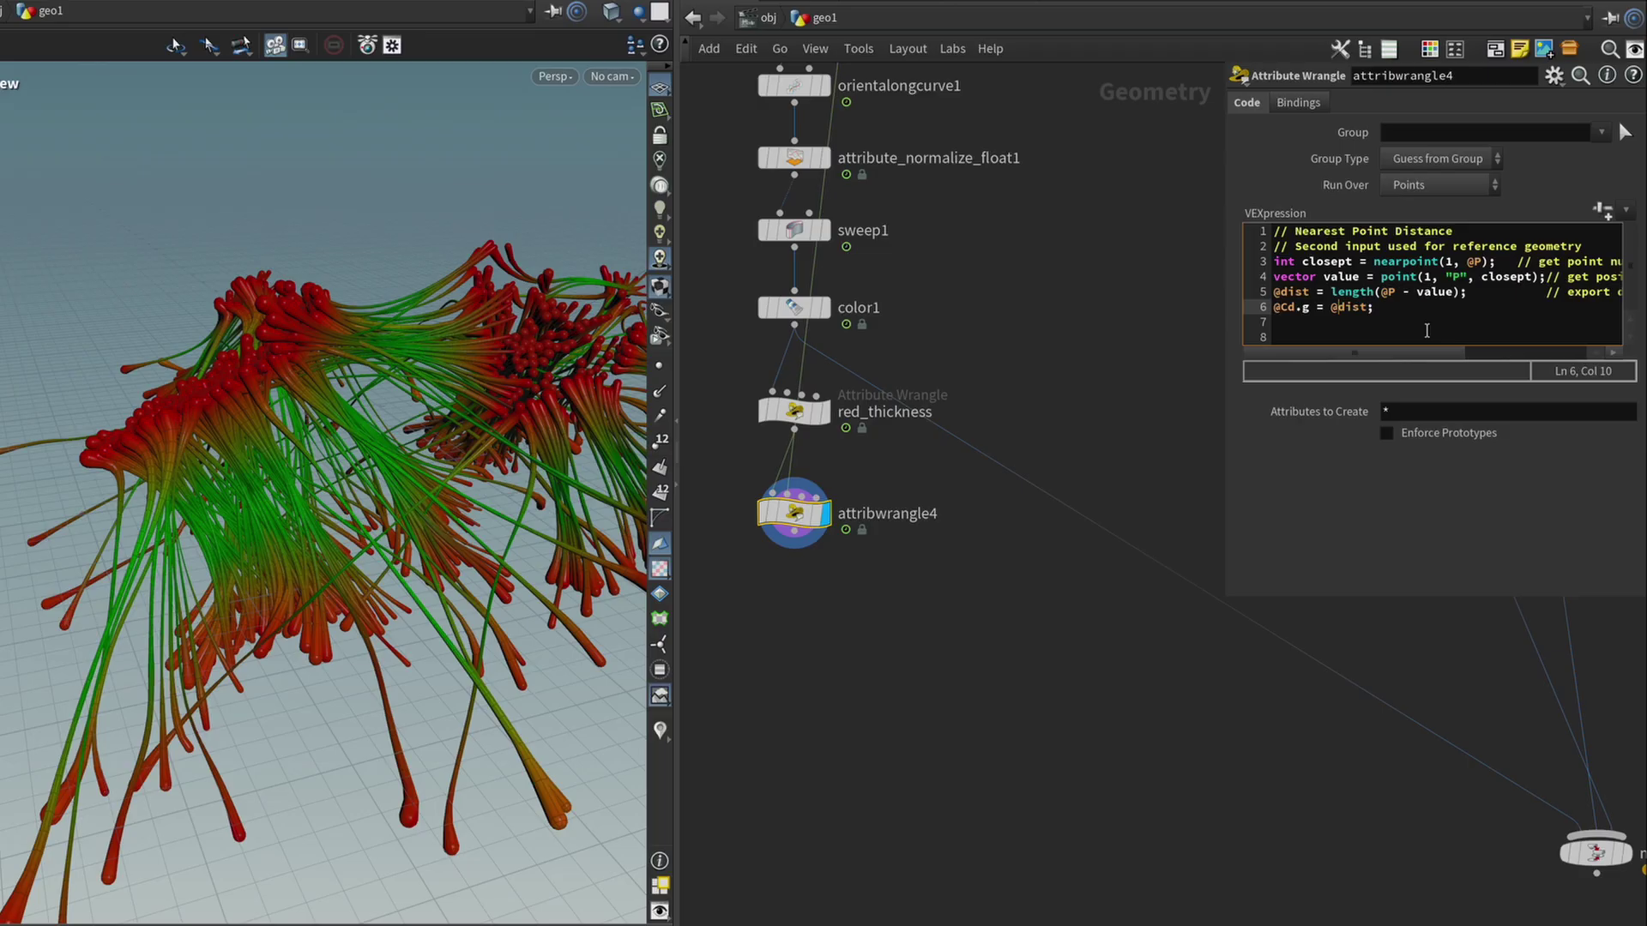
{"action": "type", "text": "fit9"}
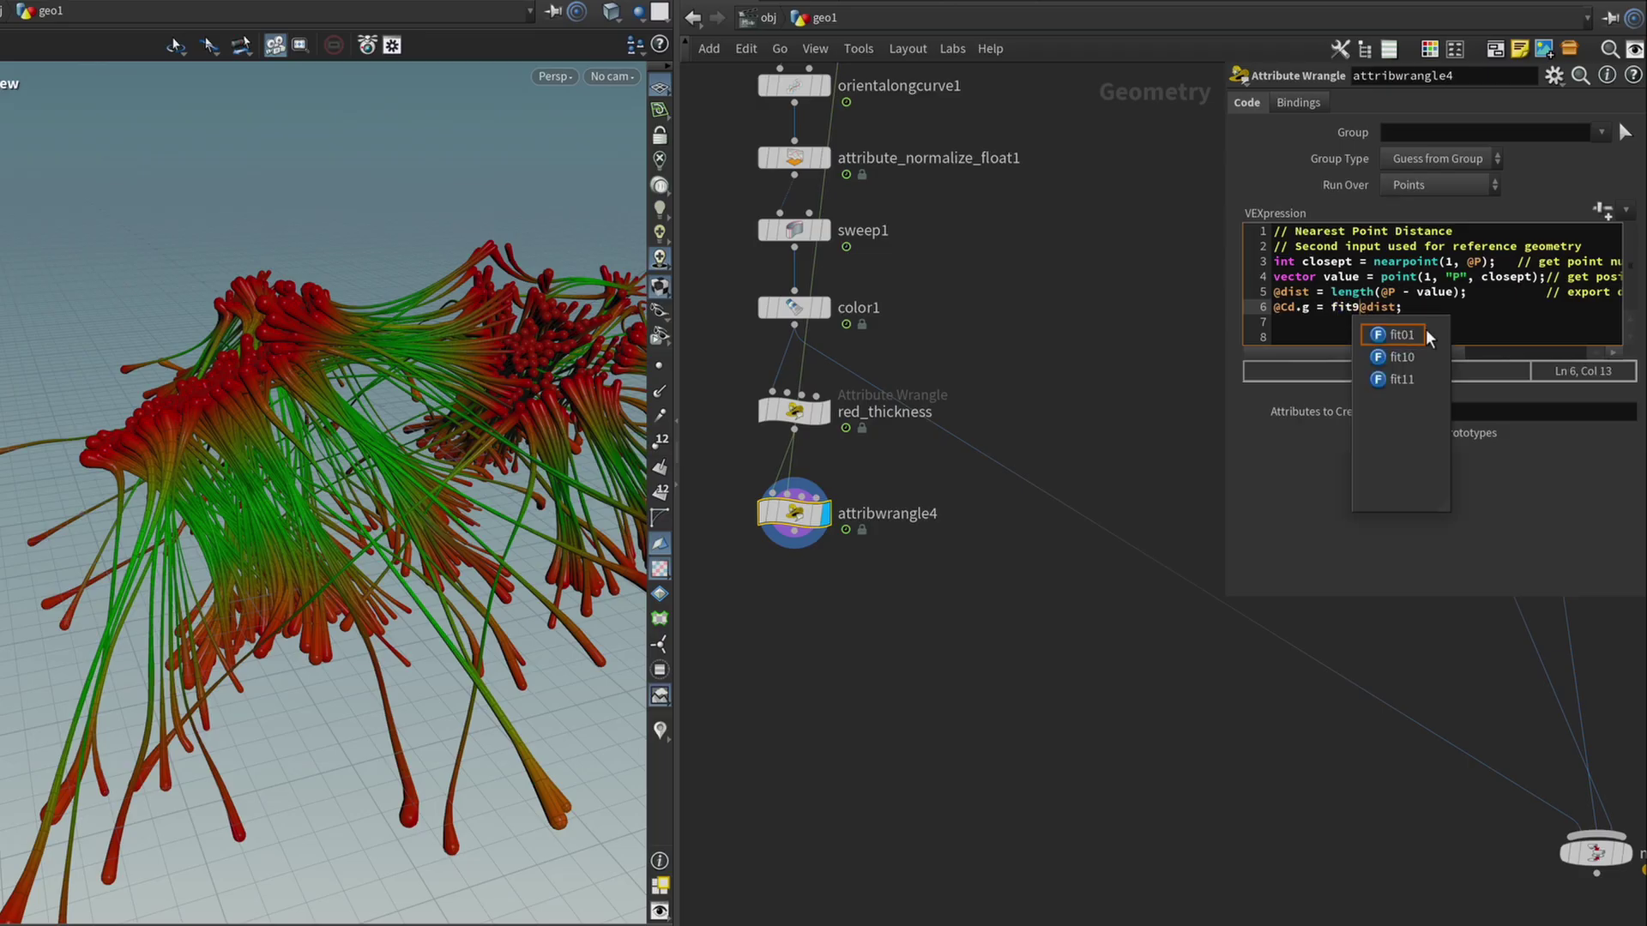
{"action": "key", "text": "BackSpace"}
{"action": "type", "text": "01("}
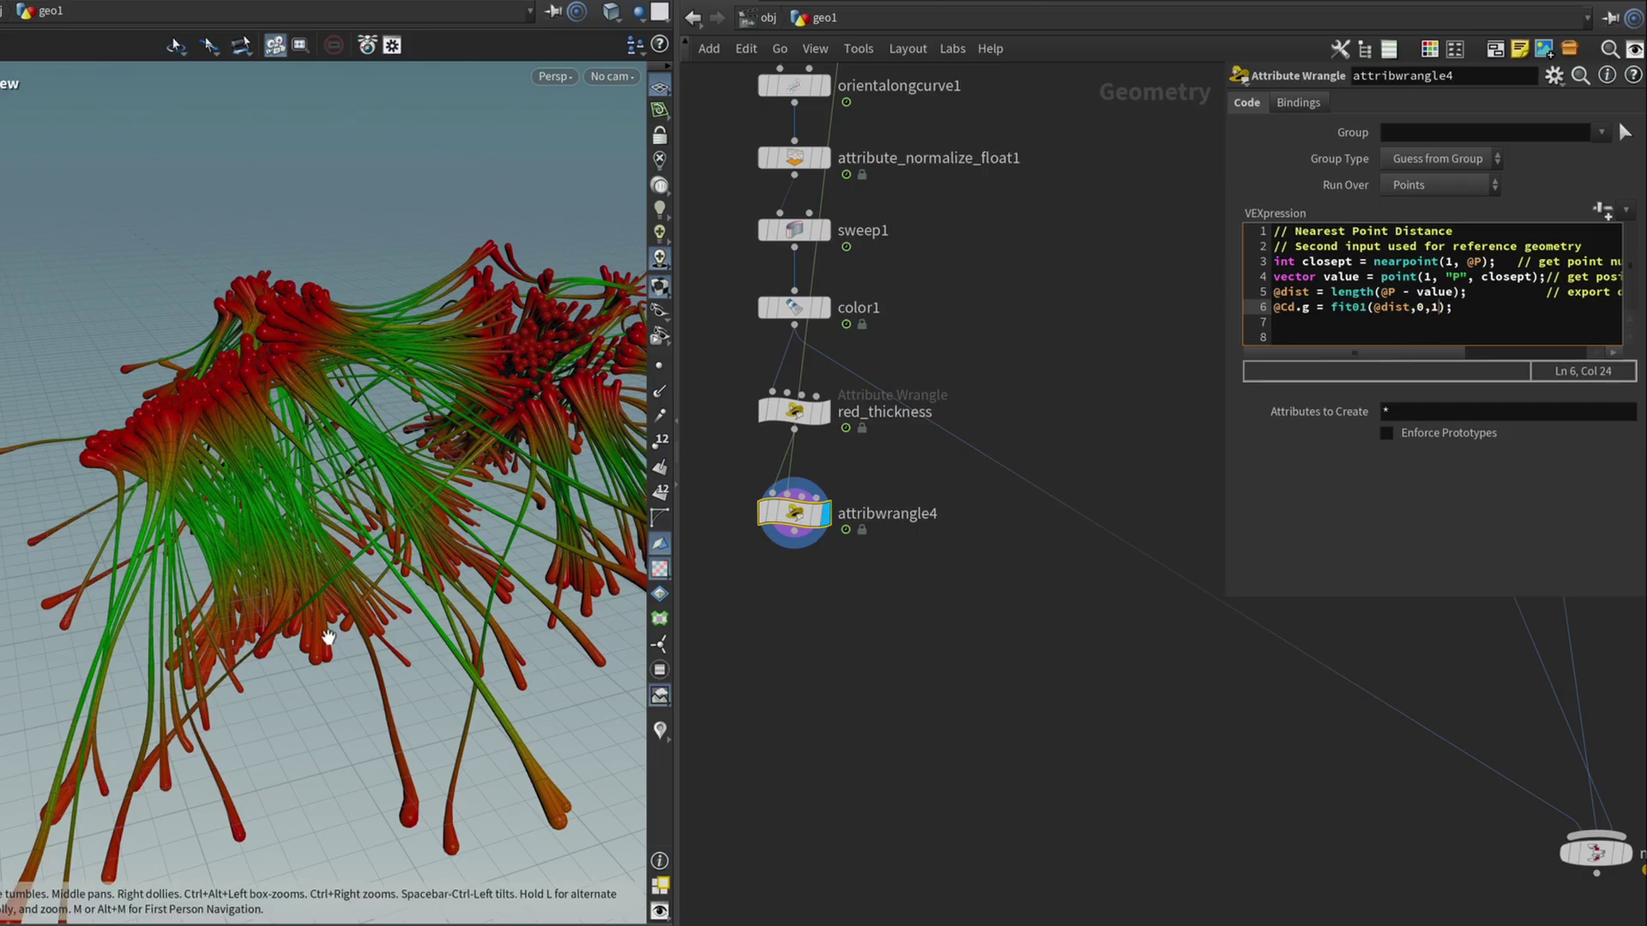
Rename the wrangle green_distance_to_nearest
{"action": "double_click", "coordinate": [892, 513]}
{"action": "type", "text": "green"}
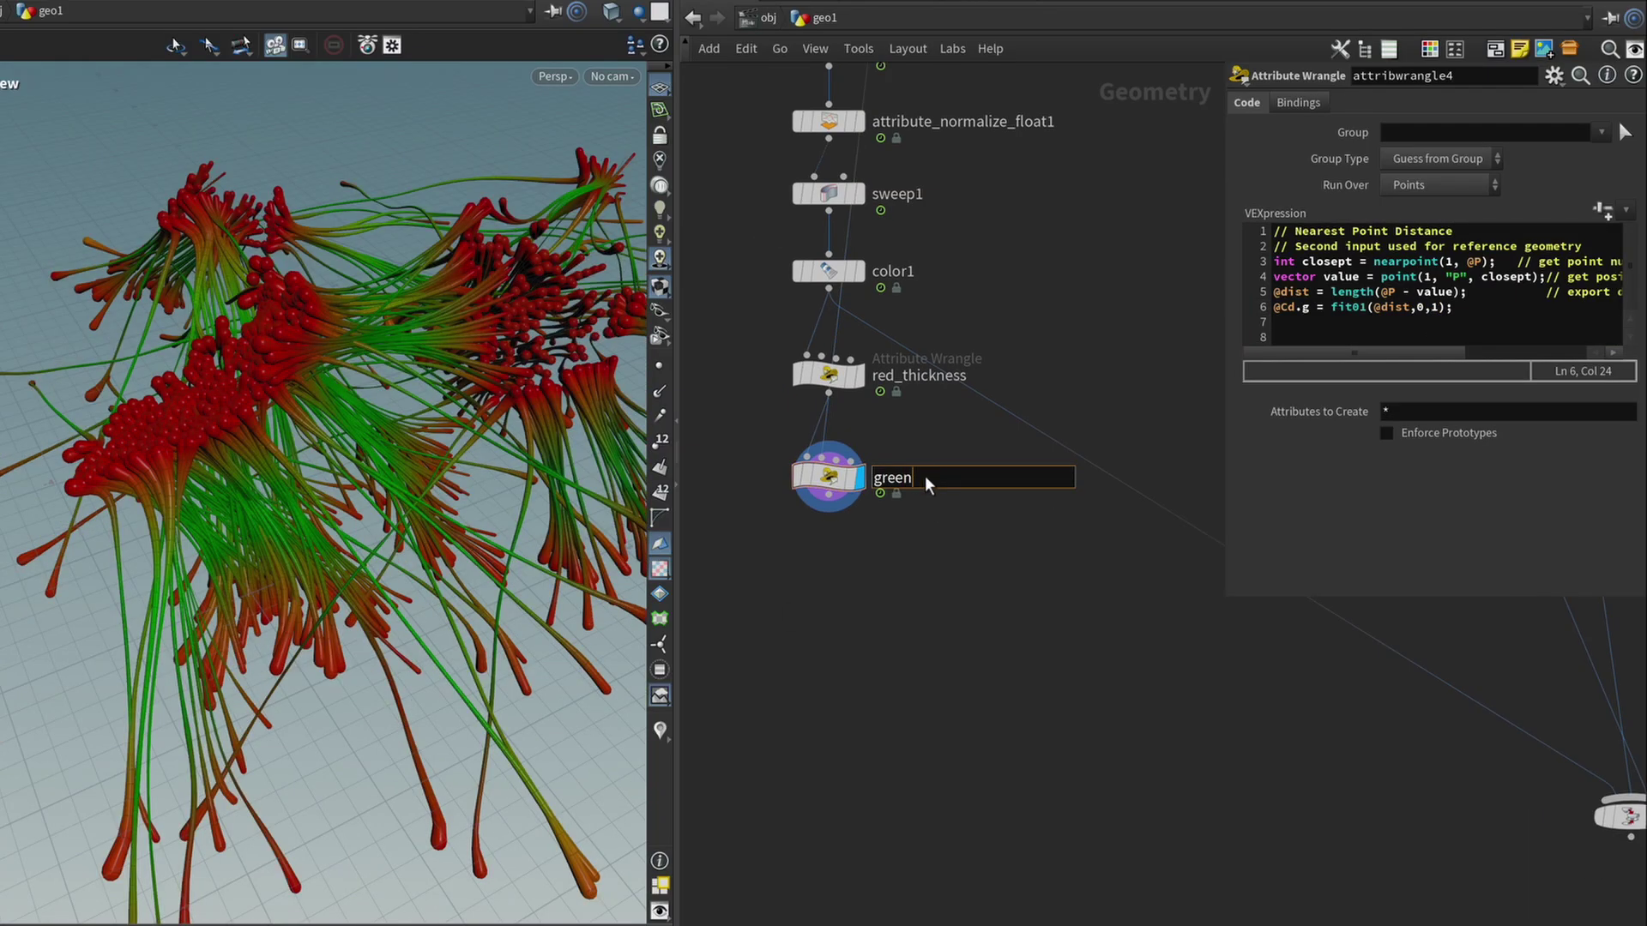
{"action": "type", "text": "_distance_to_nearest"}
{"action": "key", "text": "Return"}
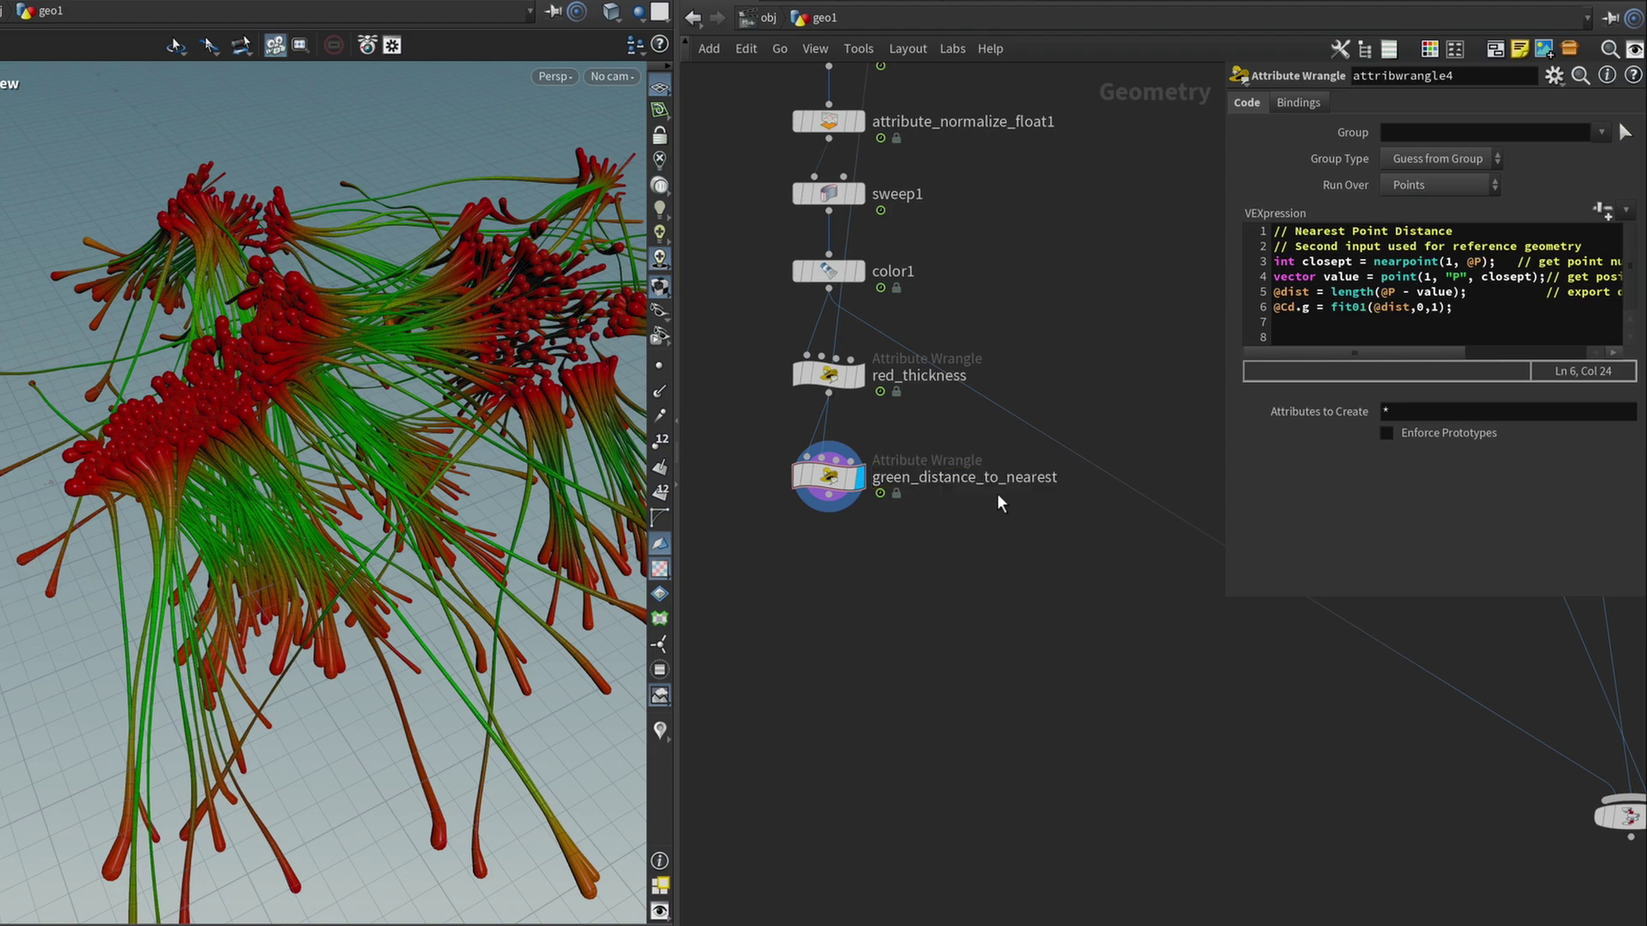
Add a displayed Attribute Noise node below green_distance_to_nearest
{"action": "key", "text": "Tab"}
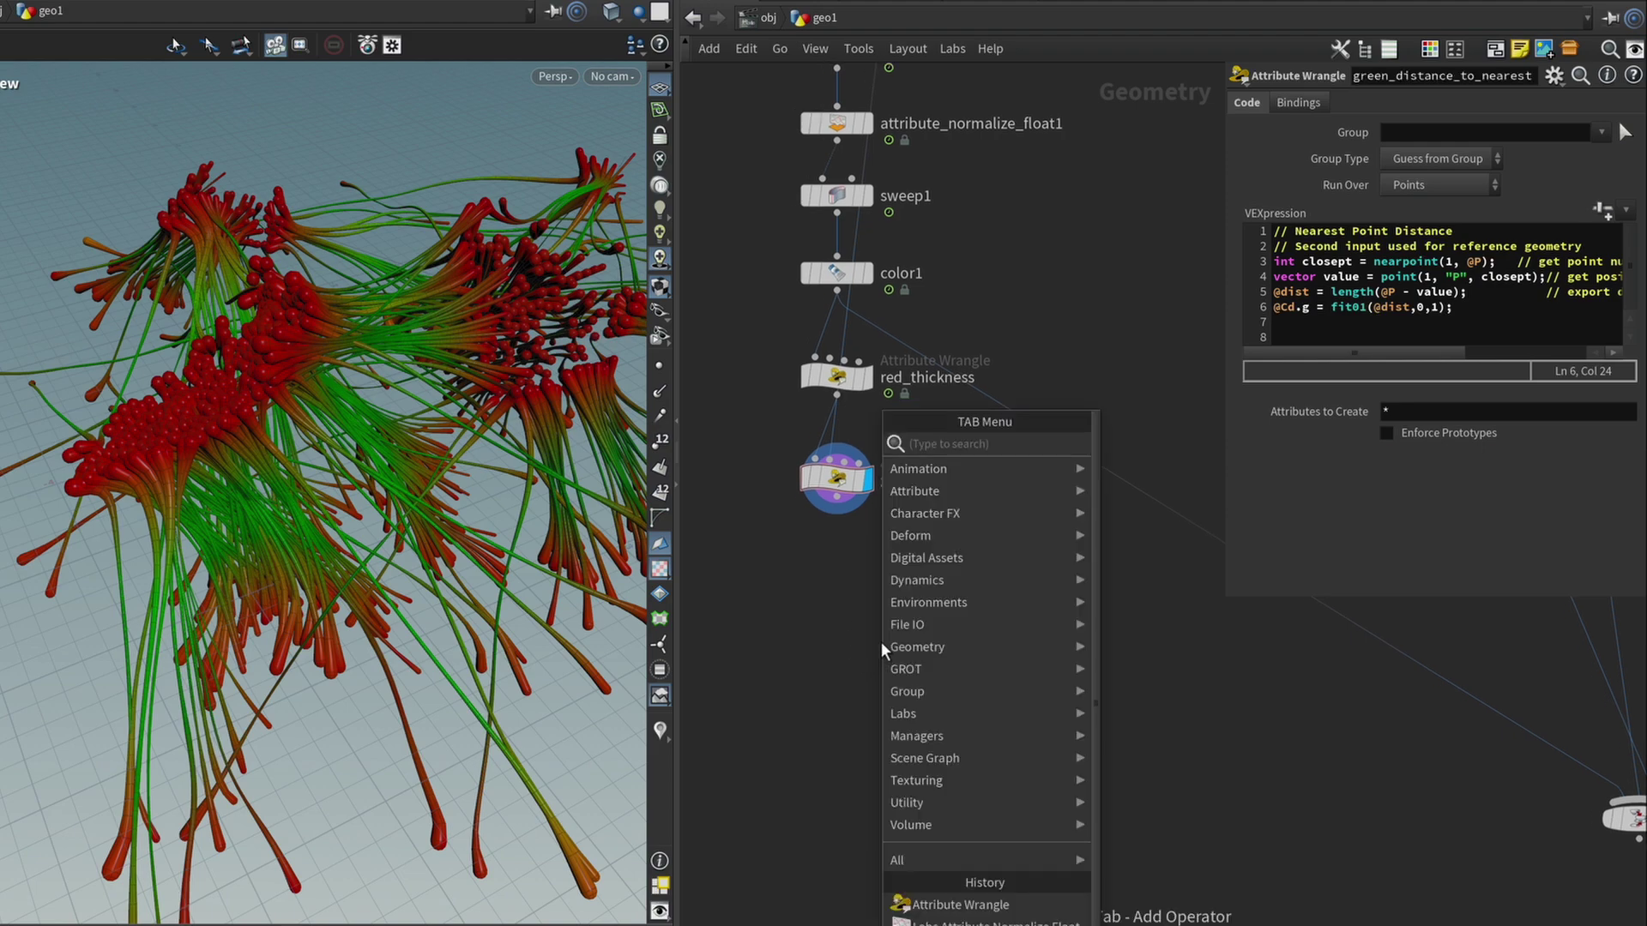
{"action": "type", "text": "attribnoise"}
{"action": "key", "text": "Return"}
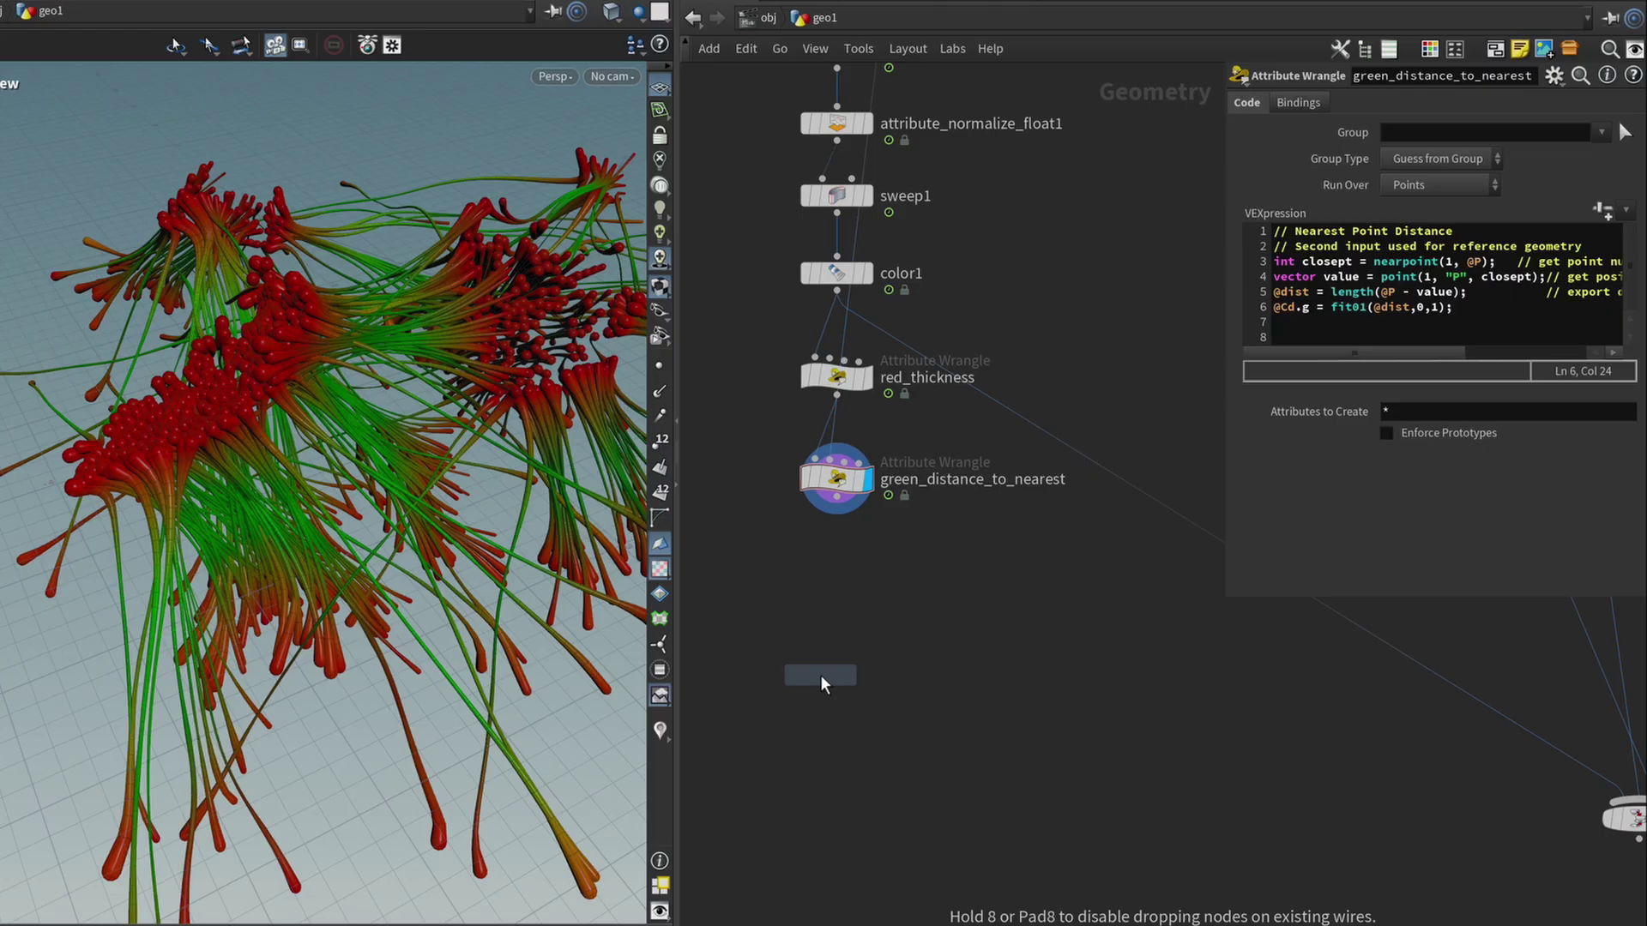
{"action": "left_click", "coordinate": [822, 619]}
{"action": "left_click", "coordinate": [836, 512]}
{"action": "left_click", "coordinate": [823, 602]}
{"action": "left_click", "coordinate": [868, 605]}
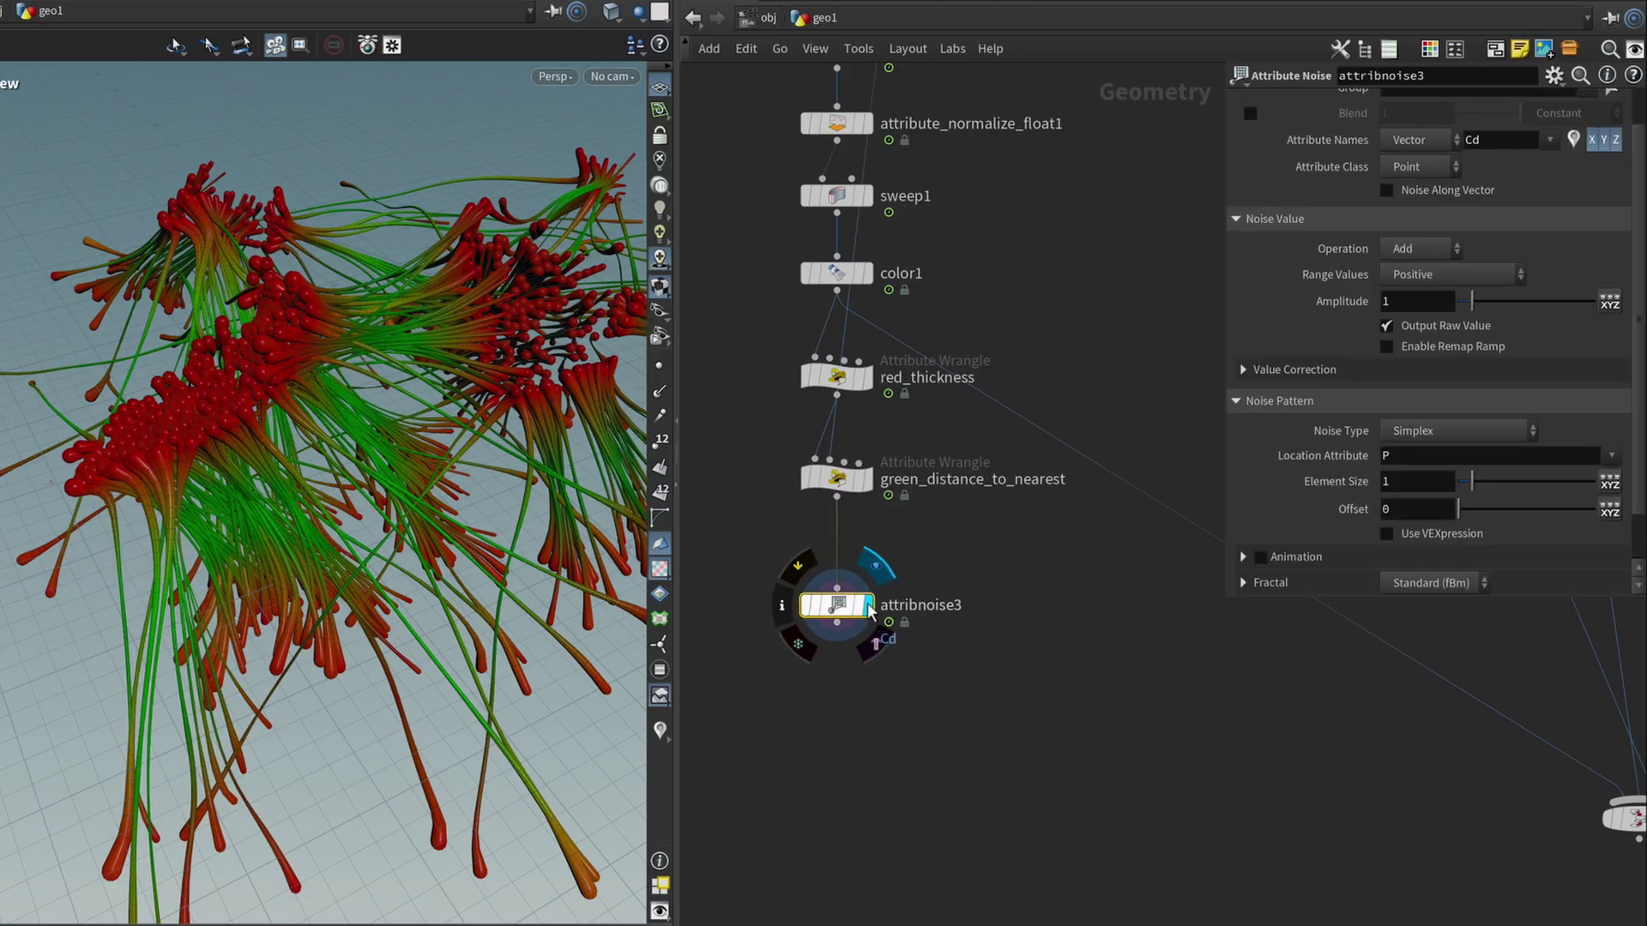
{"action": "left_click_drag", "start_coordinate": [817, 647], "coordinate": [806, 631]}
{"action": "left_click_drag", "start_coordinate": [395, 721], "coordinate": [375, 533]}
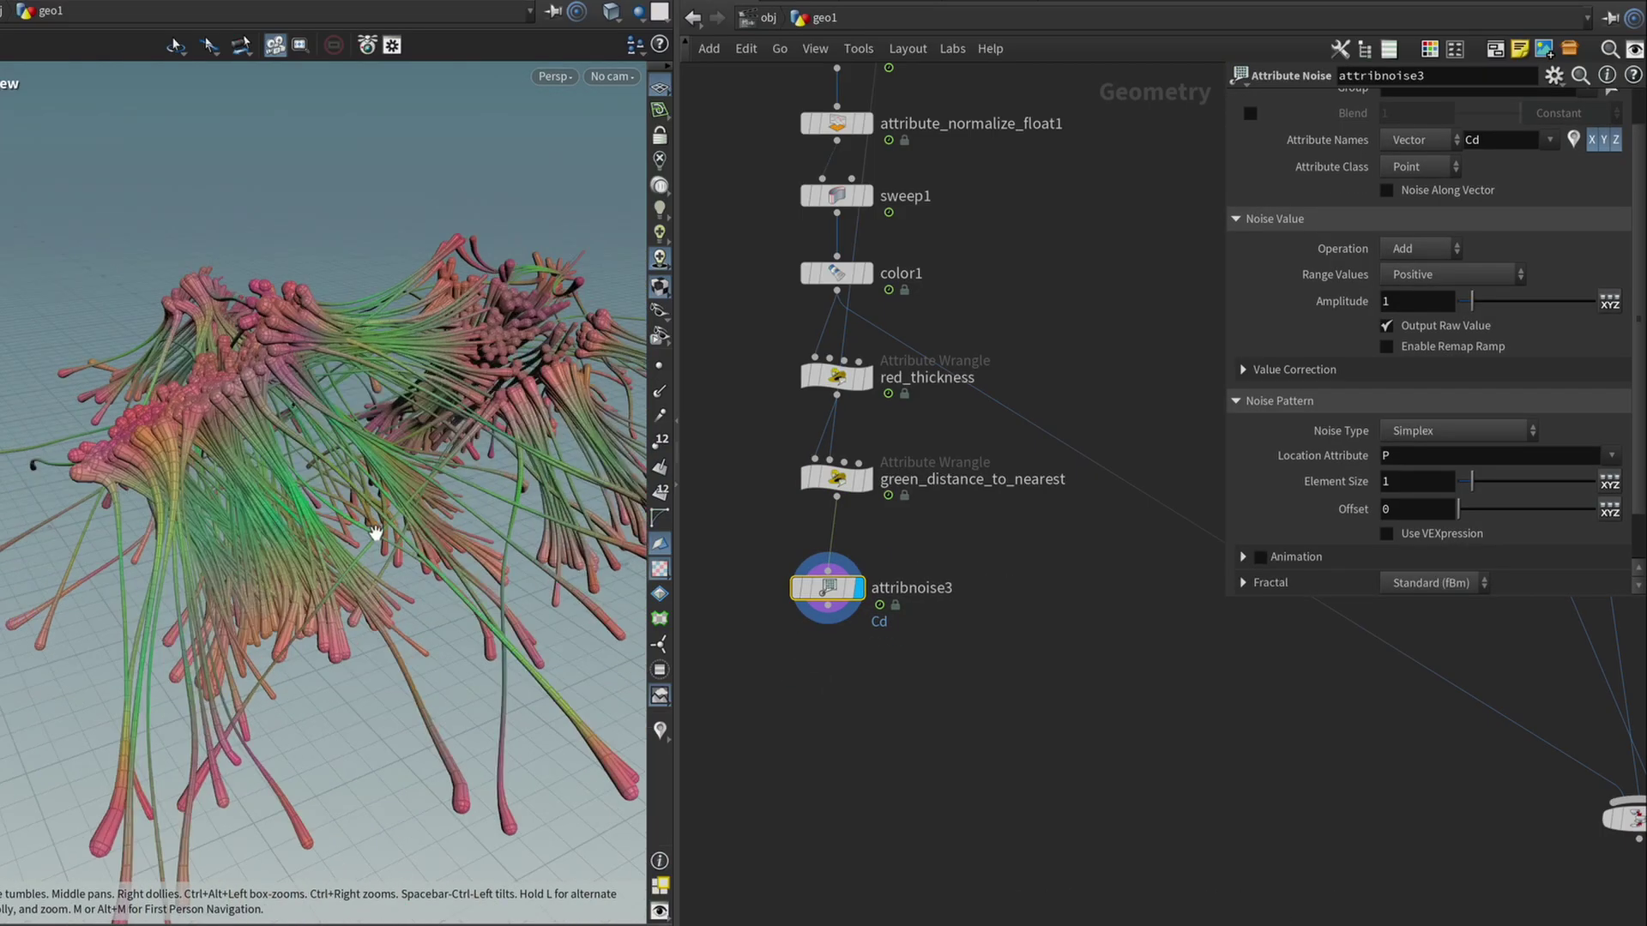
Limit the noise to the blue channel and bypass both colour wrangles to isolate it
{"action": "left_click", "coordinate": [1591, 140]}
{"action": "left_click", "coordinate": [1603, 140]}
{"action": "left_click_drag", "start_coordinate": [446, 429], "coordinate": [601, 412]}
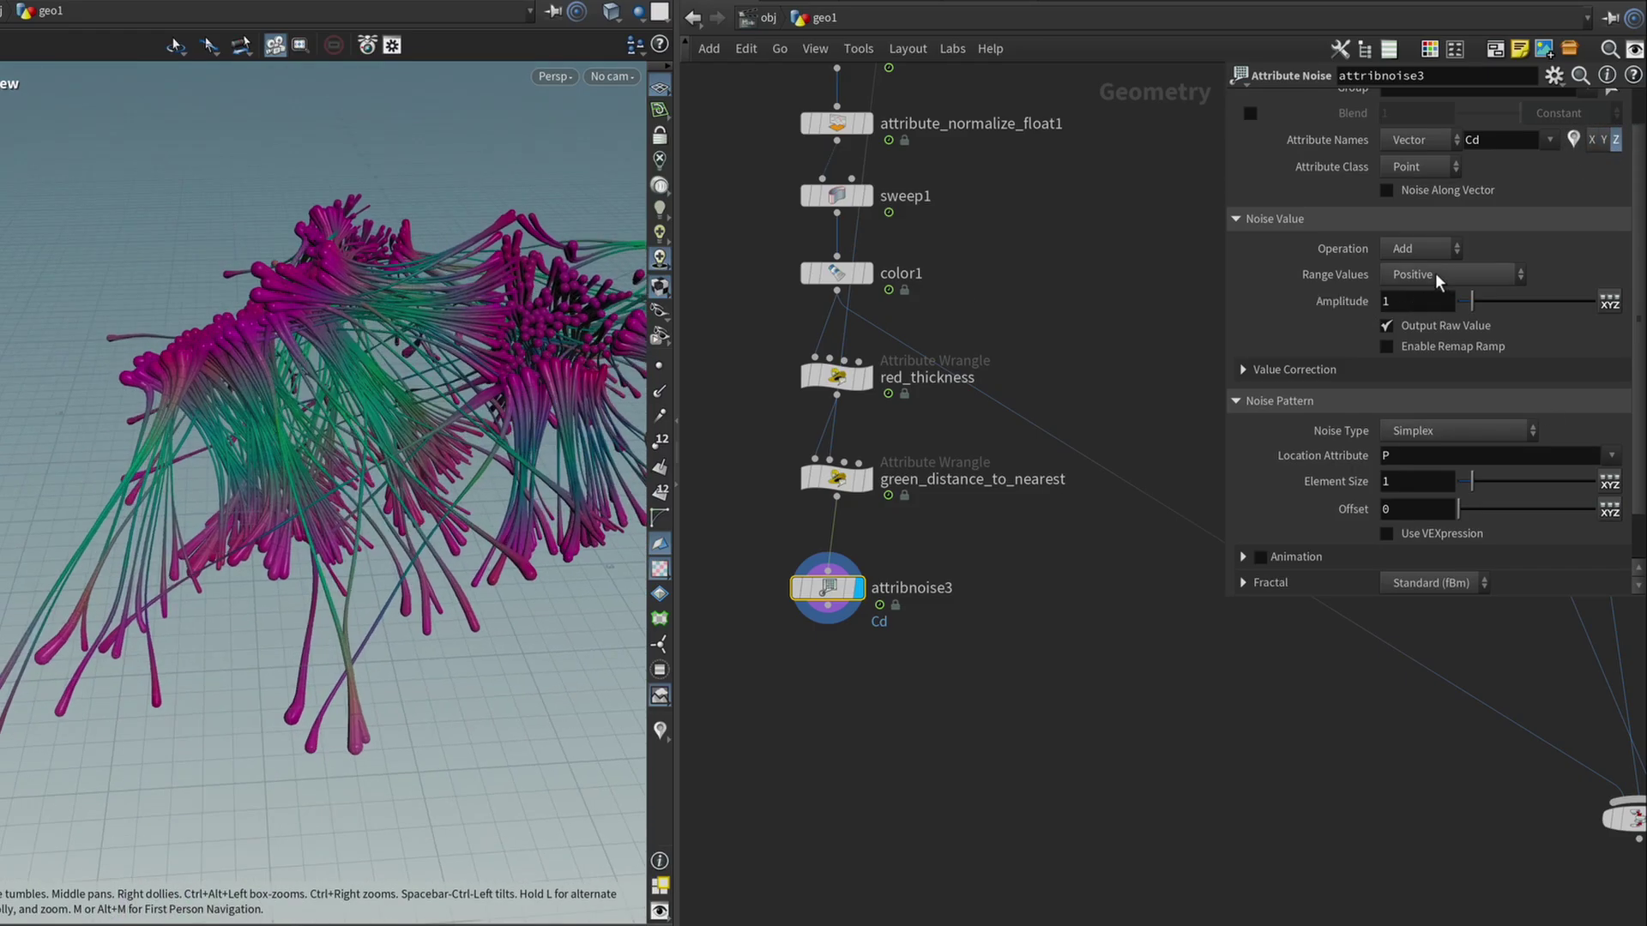
{"action": "left_click", "coordinate": [837, 374]}
{"action": "left_click", "coordinate": [836, 477], "text": "shift"}
{"action": "left_click", "coordinate": [807, 375]}
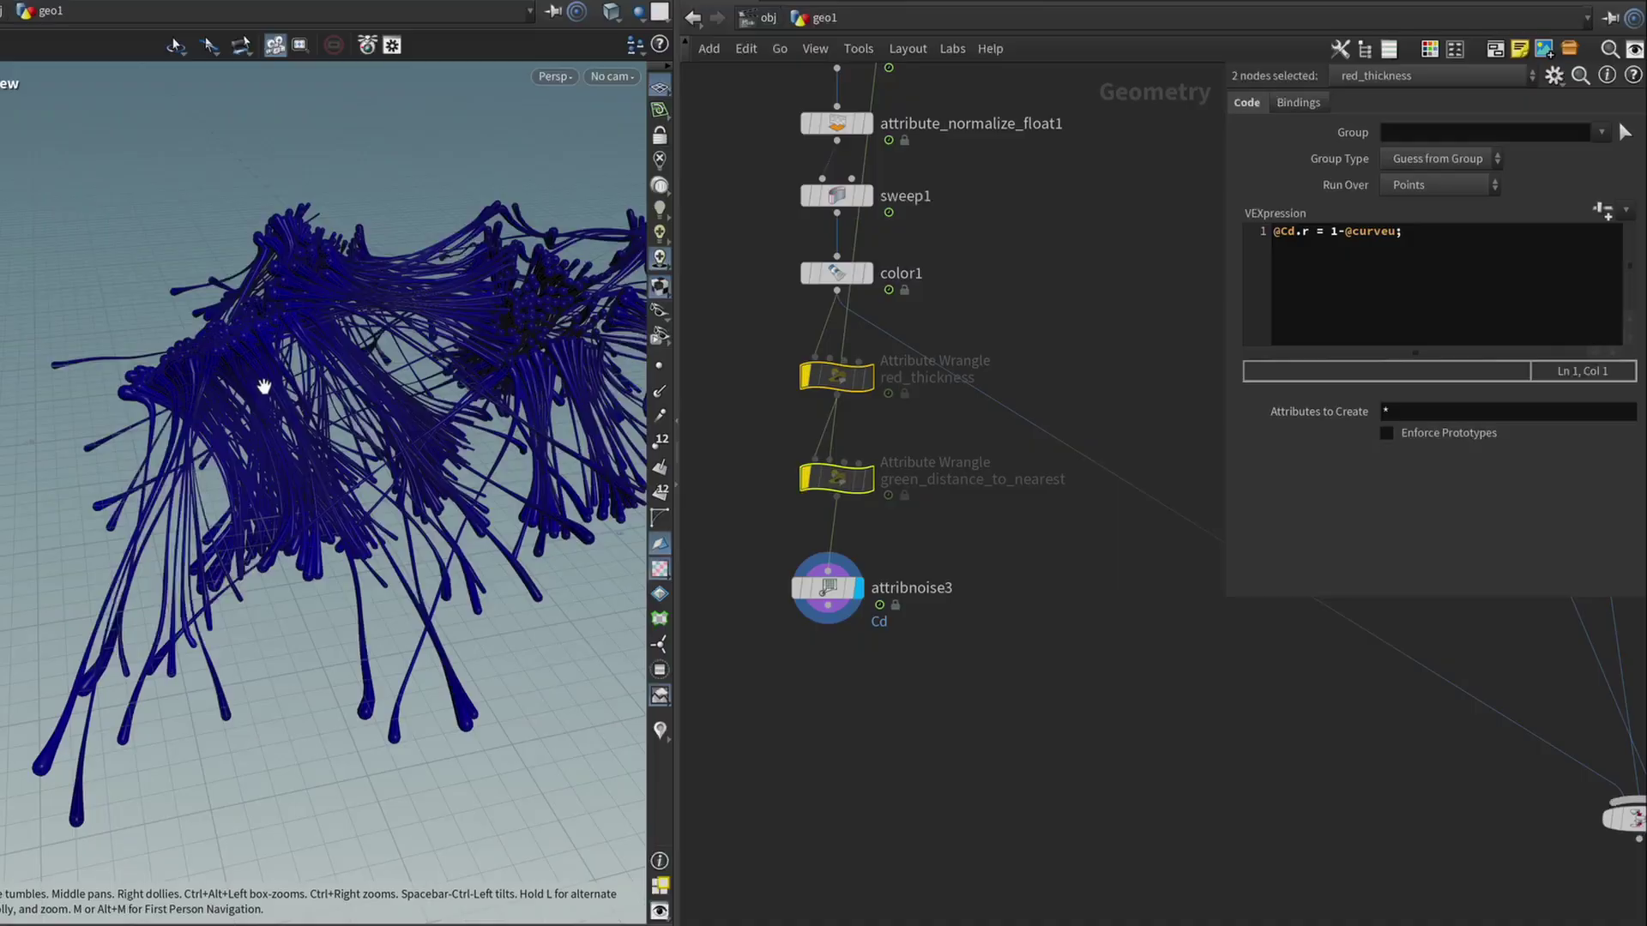
{"action": "left_click_drag", "start_coordinate": [264, 387], "coordinate": [236, 456]}
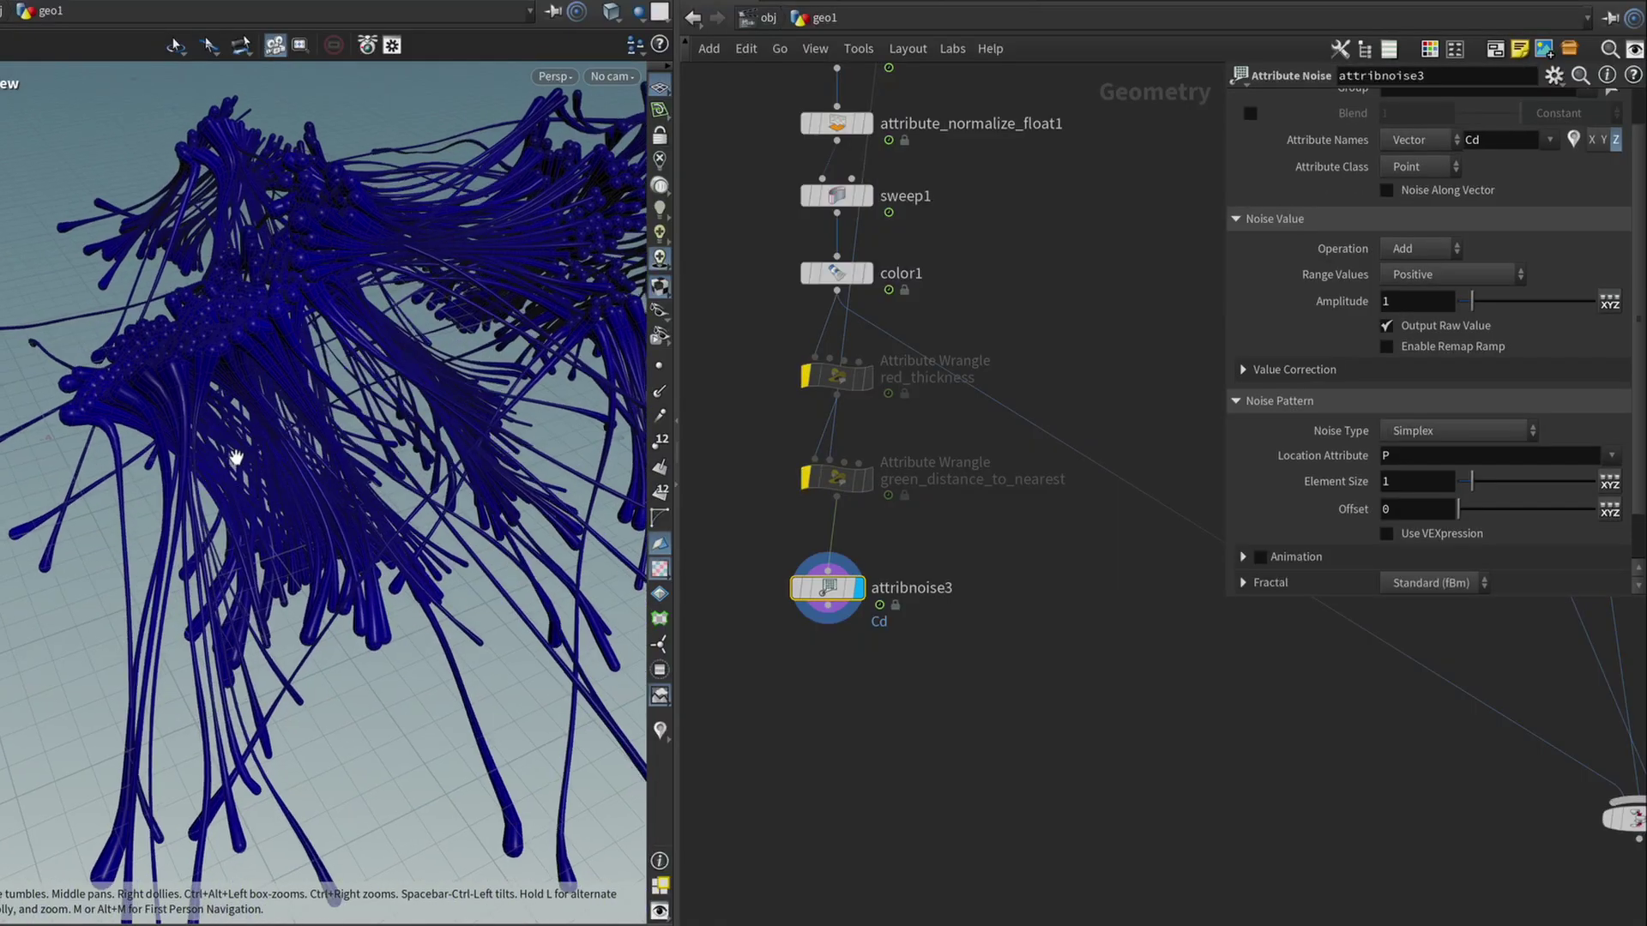
Set the noise Range Values to Zero Centered, then re-enable the two colour wrangles
{"action": "left_click", "coordinate": [1403, 282]}
{"action": "left_click", "coordinate": [1458, 324]}
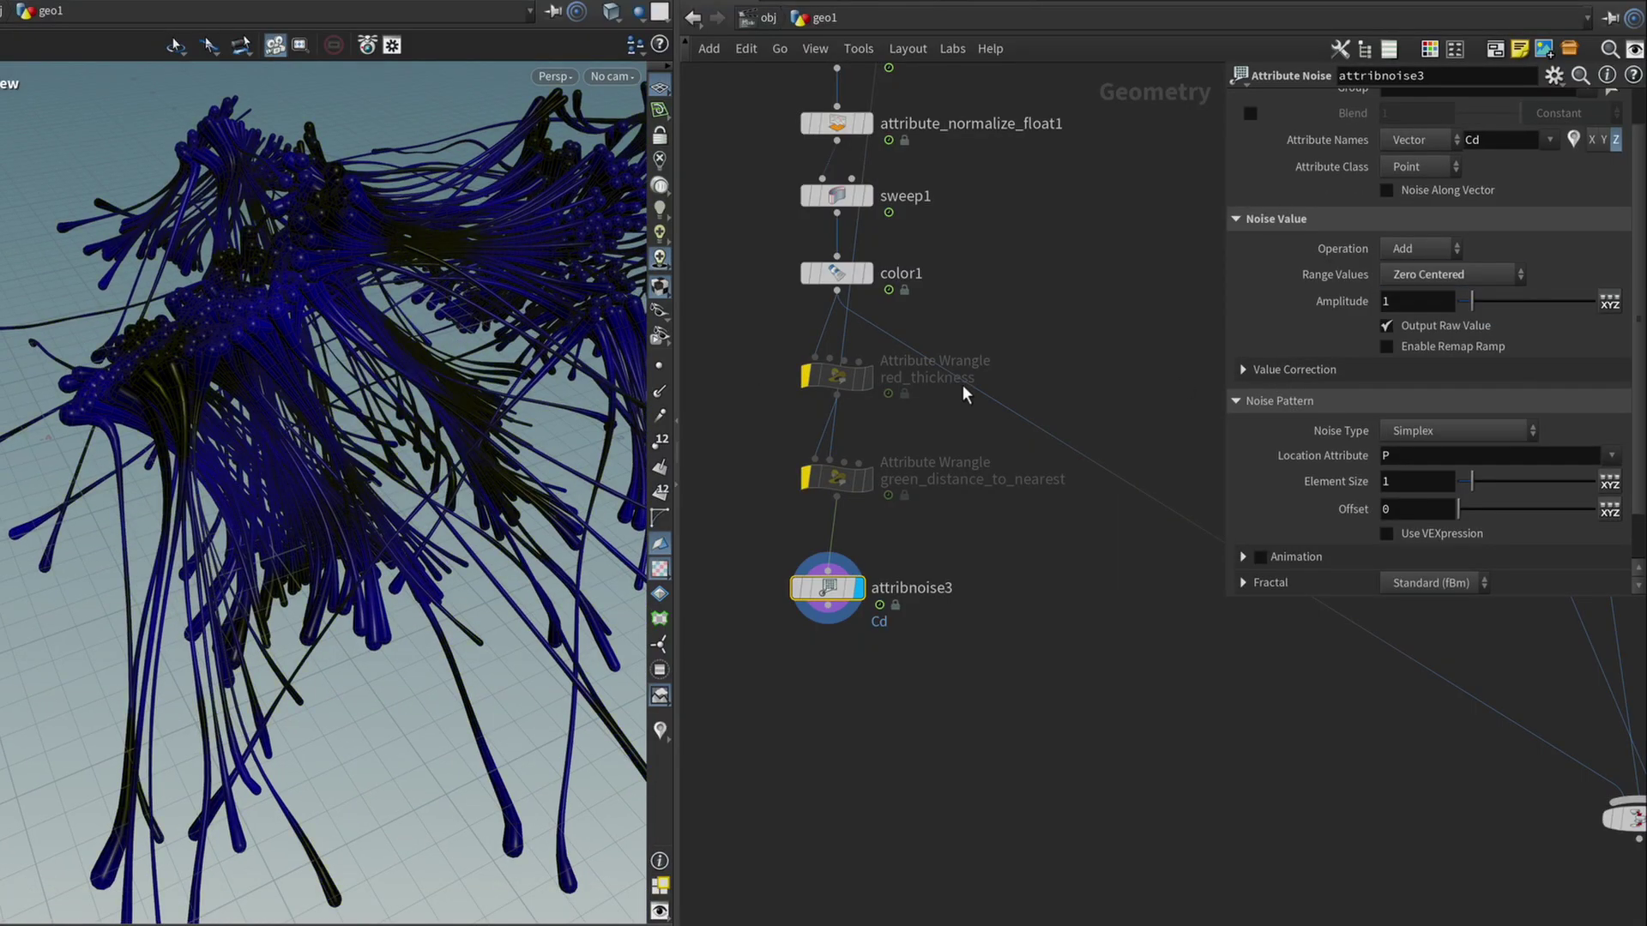
{"action": "left_click_drag", "start_coordinate": [446, 325], "coordinate": [423, 550]}
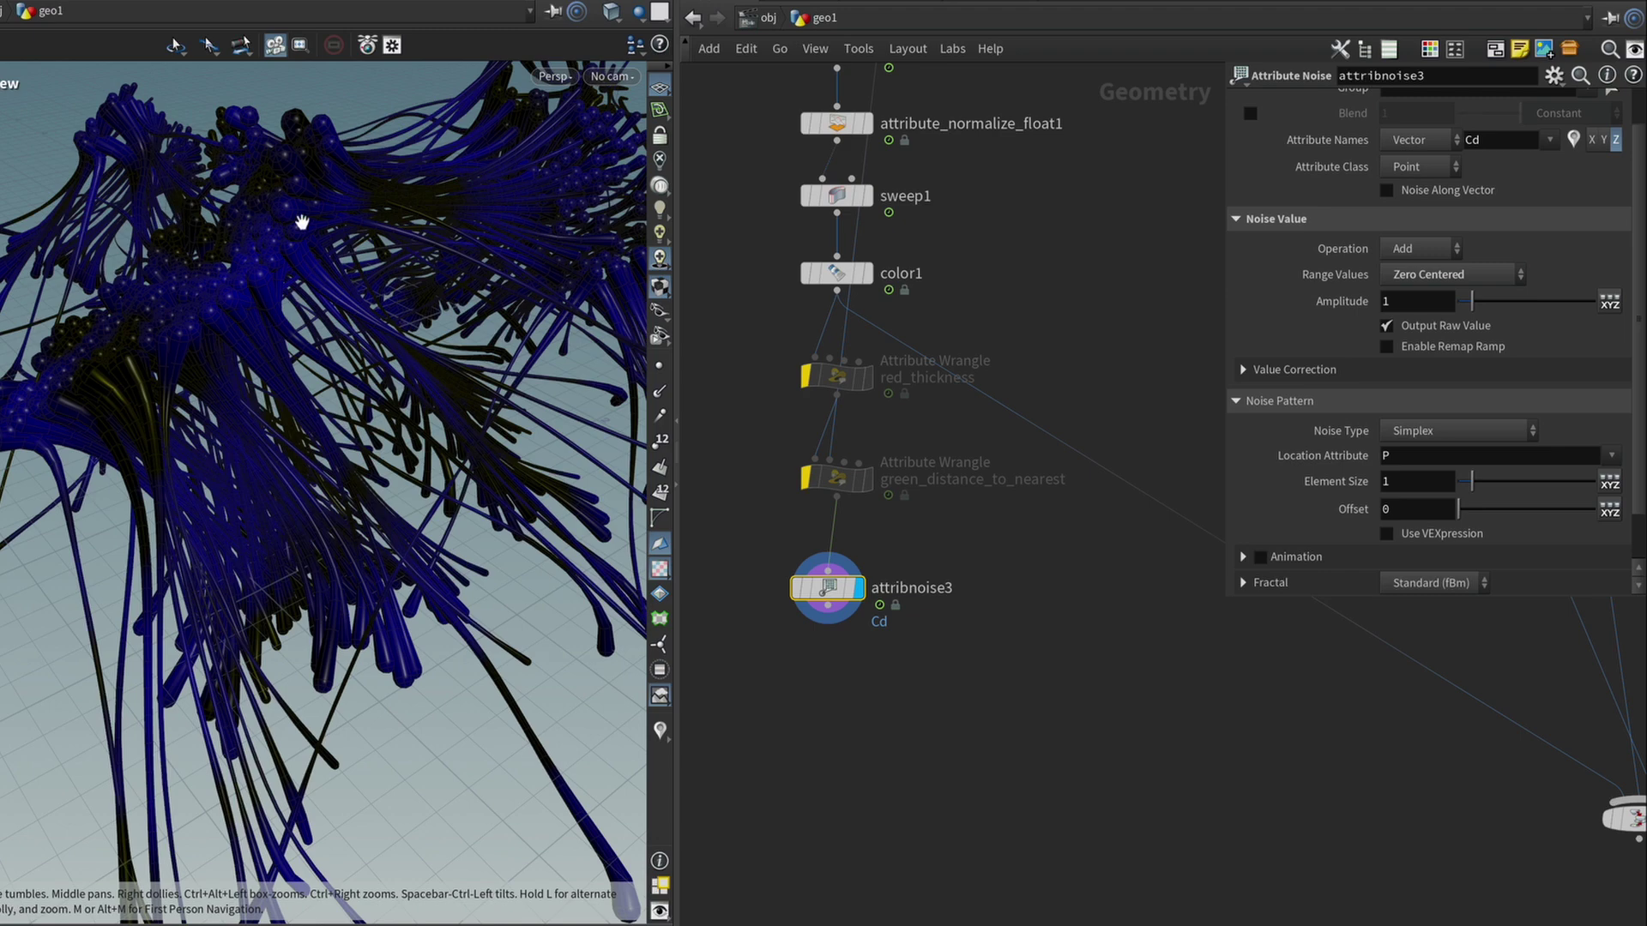
{"action": "left_click_drag", "start_coordinate": [302, 222], "coordinate": [318, 485]}
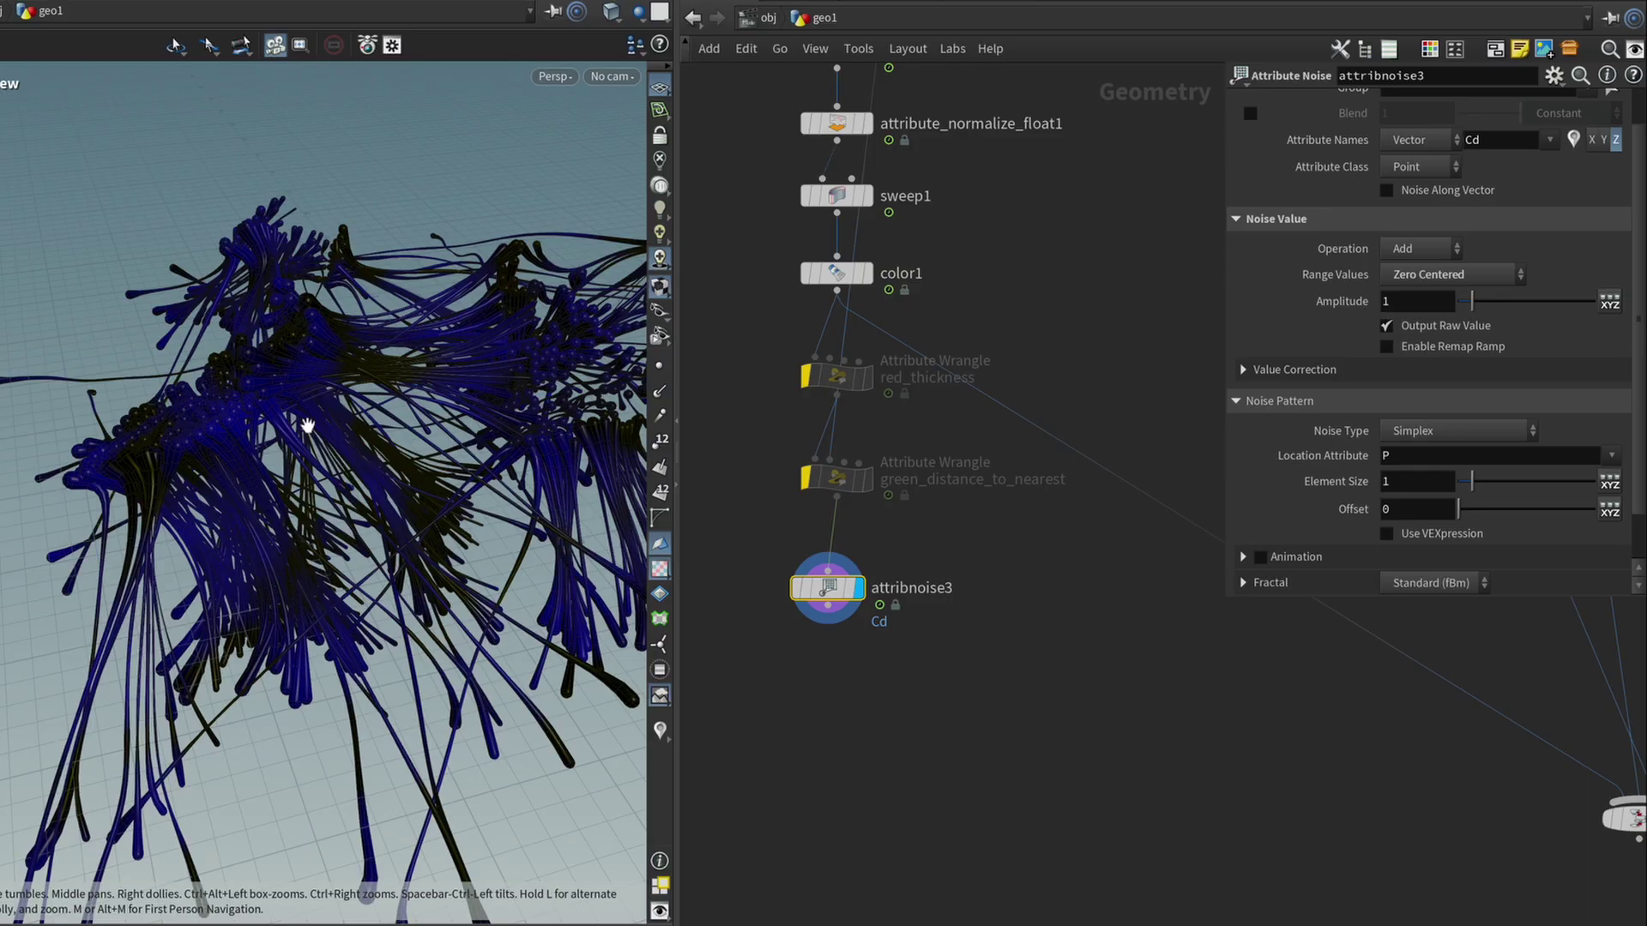
{"action": "left_click_drag", "start_coordinate": [307, 426], "coordinate": [394, 505]}
{"action": "key", "text": "ctrl+z"}
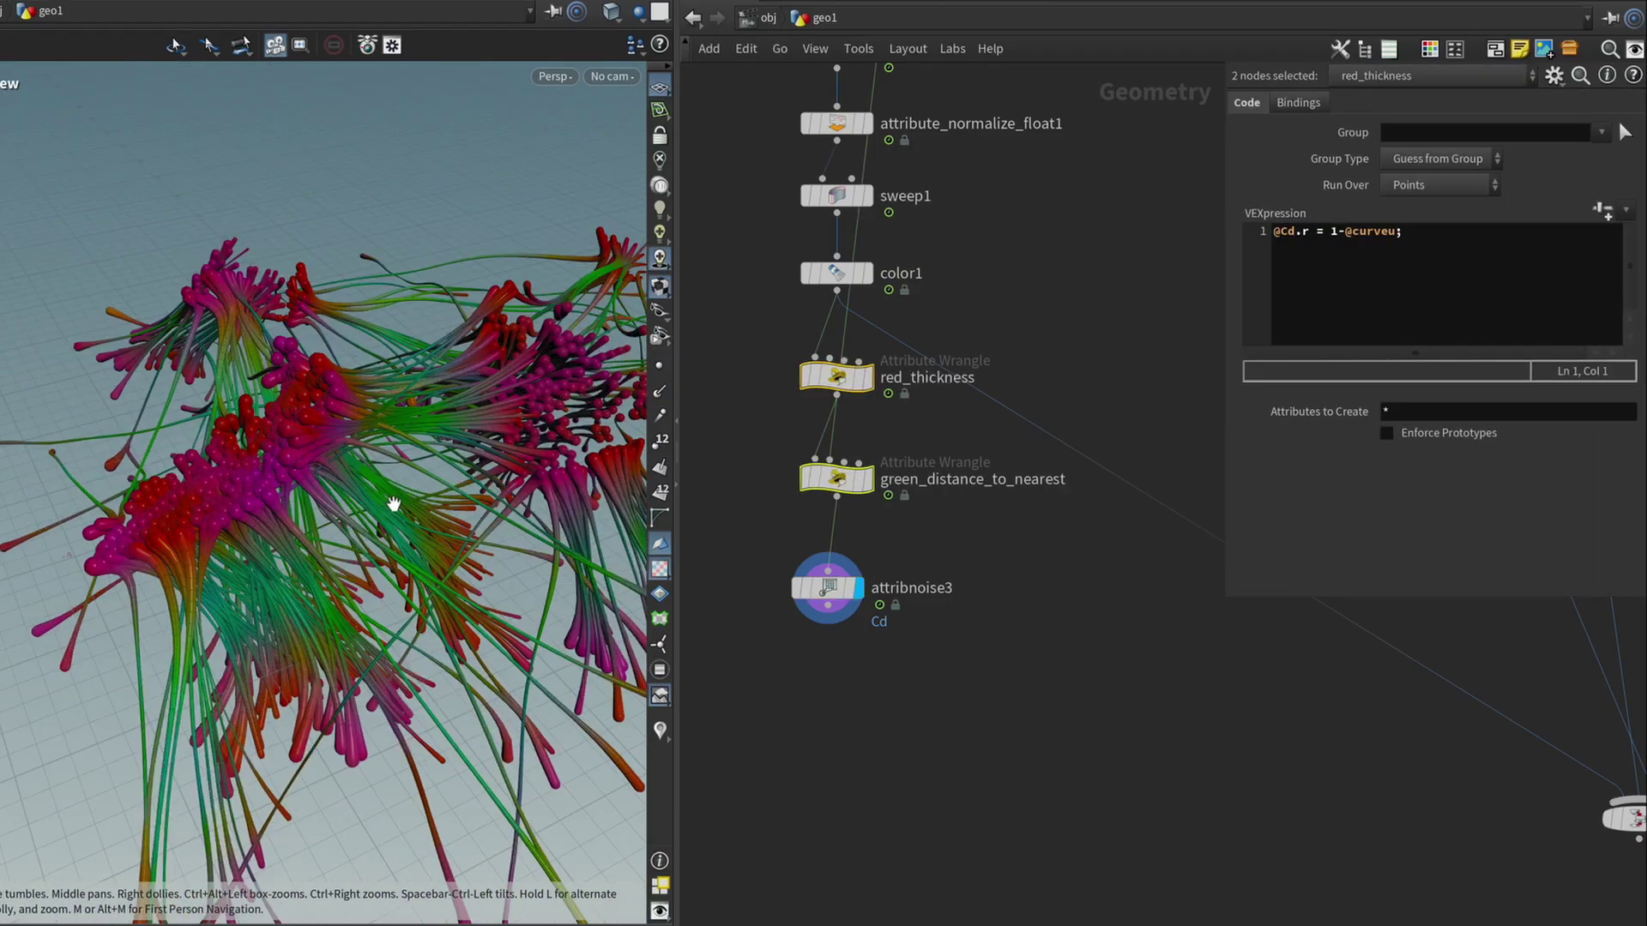
Rename the noise node blue_random_noise
{"action": "left_click", "coordinate": [828, 588]}
{"action": "scroll", "coordinate": [1041, 699], "scroll_direction": "down", "scroll_amount": 1}
{"action": "double_click", "coordinate": [892, 587]}
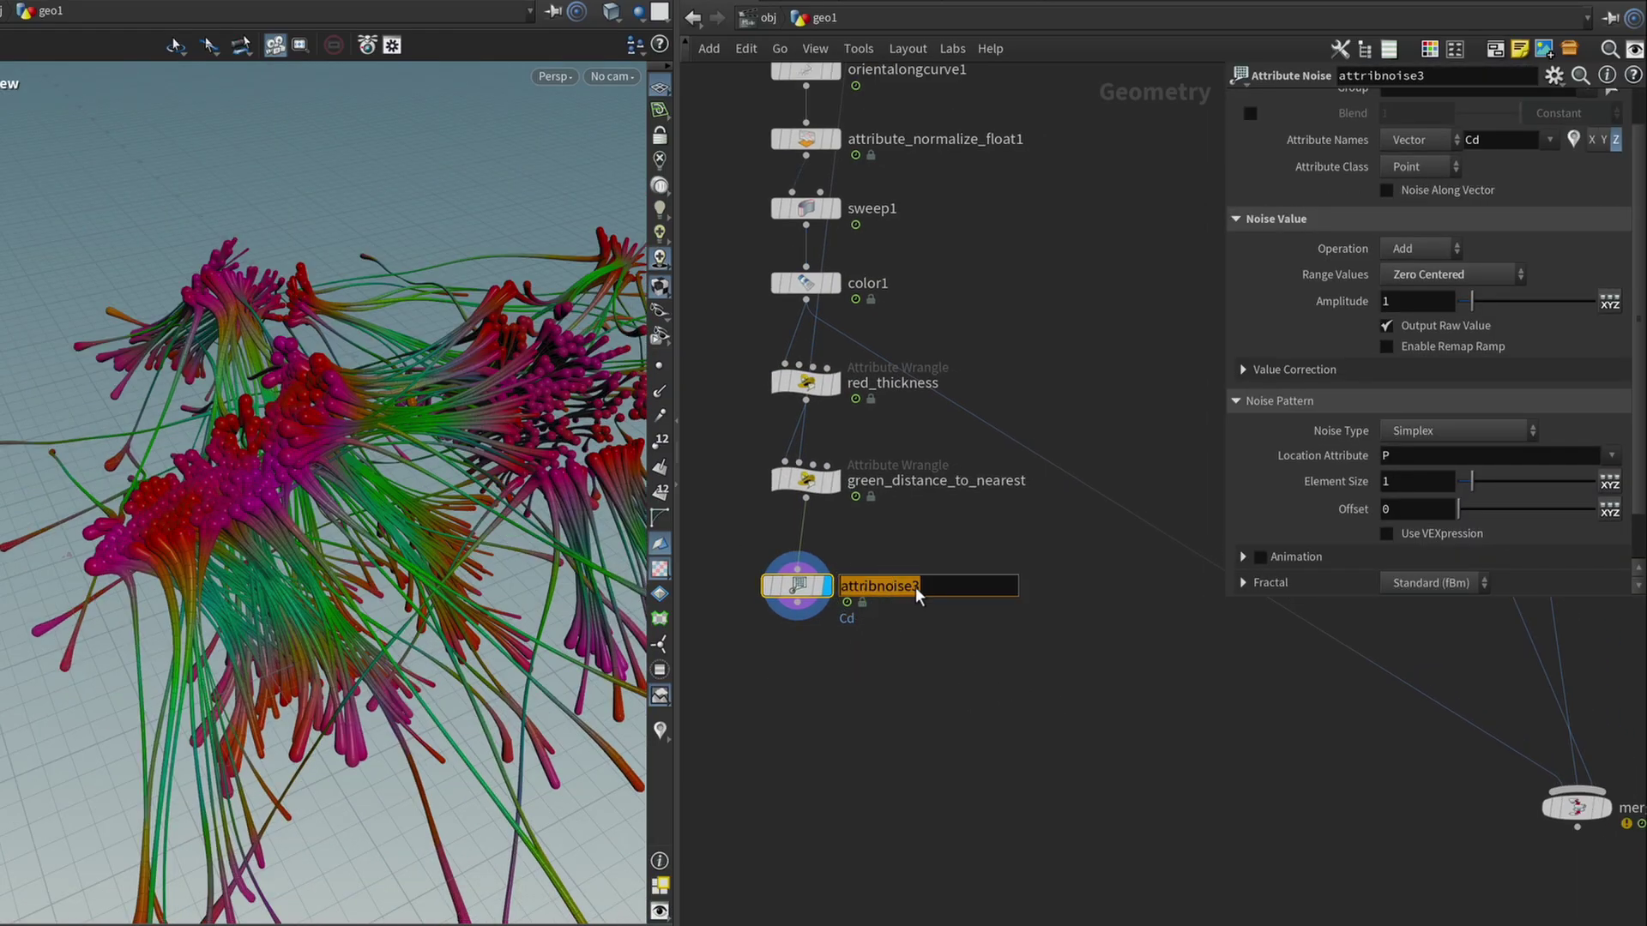
{"action": "type", "text": "blue_random_noise"}
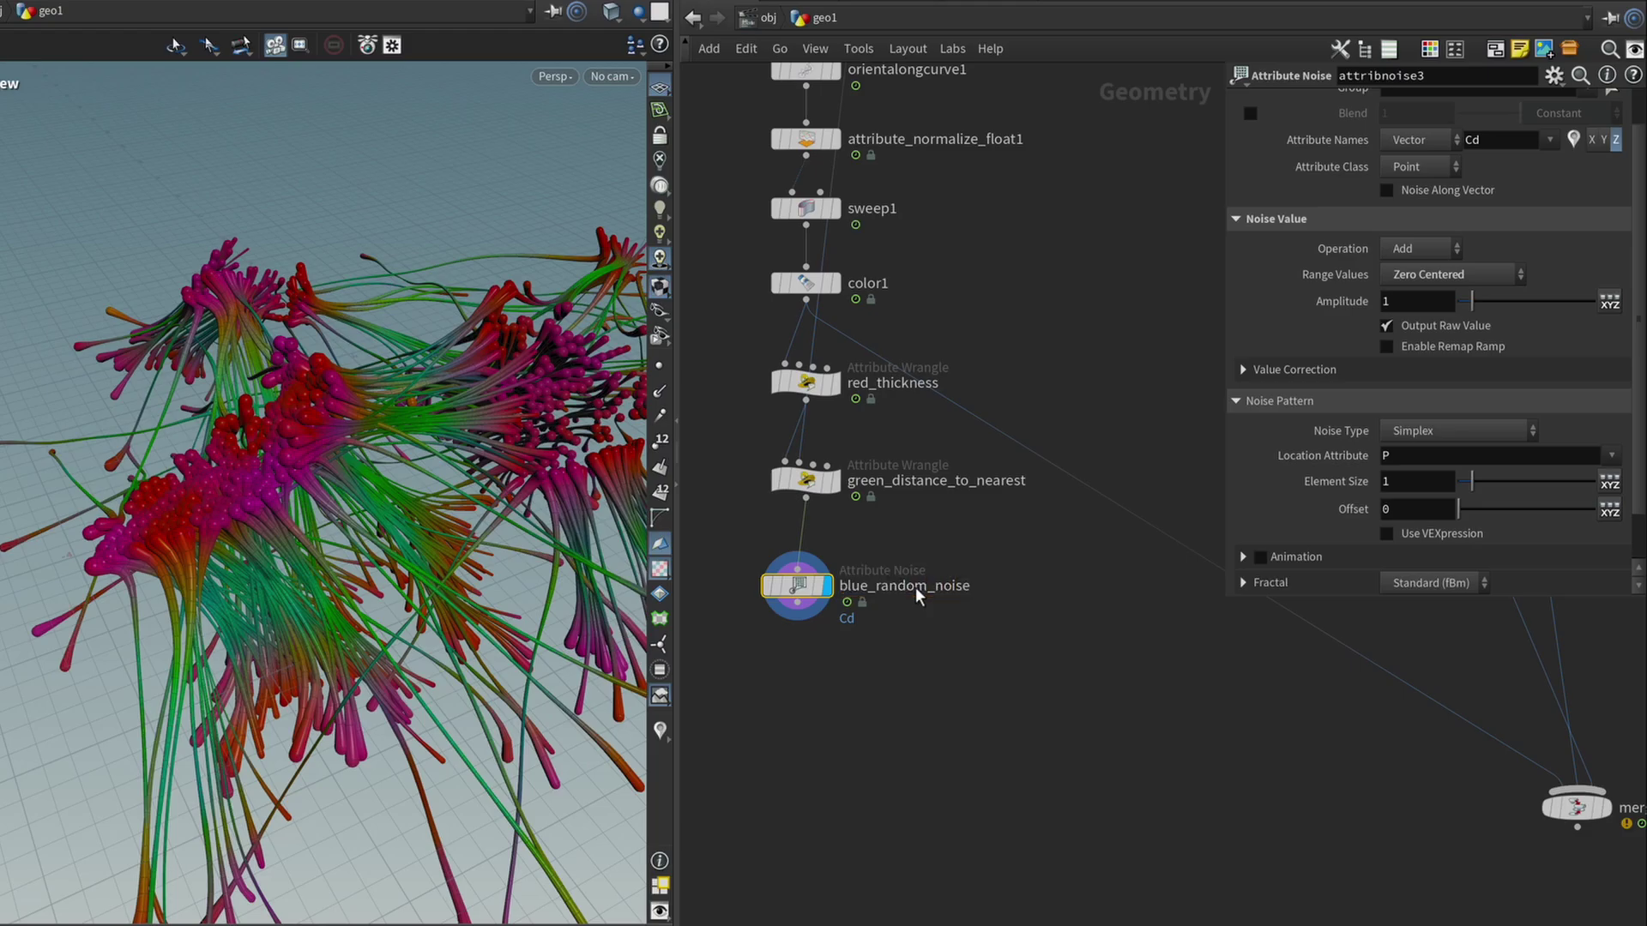
{"action": "key", "text": "Return"}
{"action": "left_click_drag", "start_coordinate": [926, 597], "coordinate": [763, 364]}
Tidy the layout of the three colour-mask nodes
{"action": "key", "text": "l"}
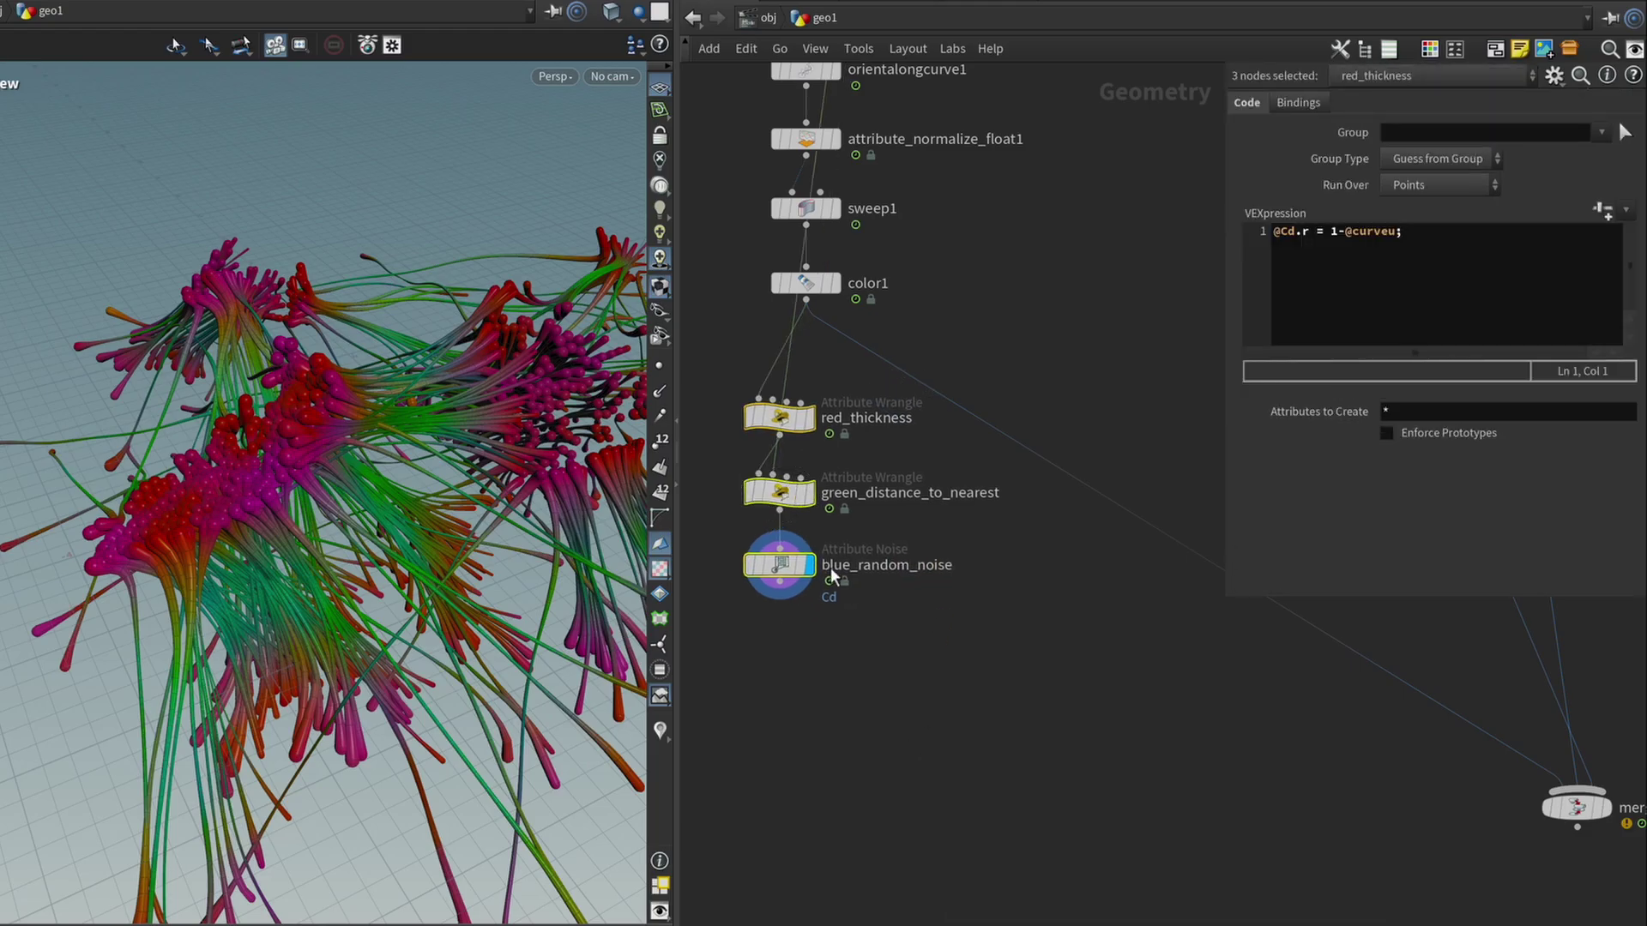
{"action": "left_click", "coordinate": [897, 621]}
{"action": "left_click", "coordinate": [739, 549]}
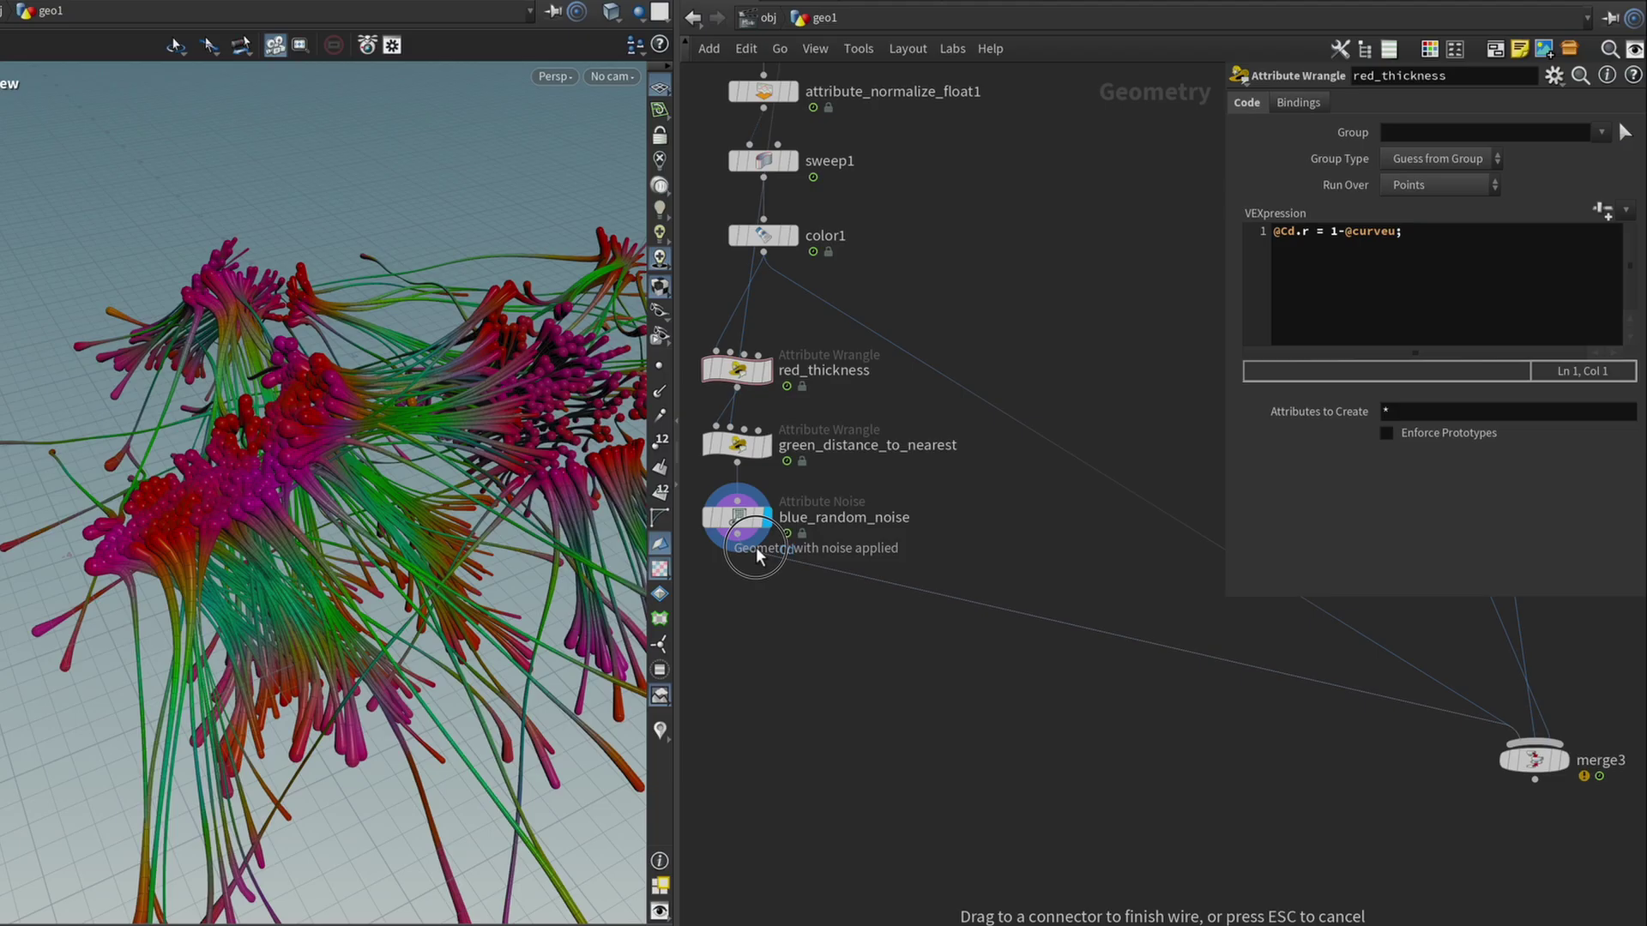
Frame the fracture network and display the fractured cube from rbdmaterialfracture1
{"action": "scroll", "coordinate": [971, 611], "scroll_direction": "down", "scroll_amount": 5}
{"action": "scroll", "coordinate": [995, 377], "scroll_direction": "down", "scroll_amount": 1}
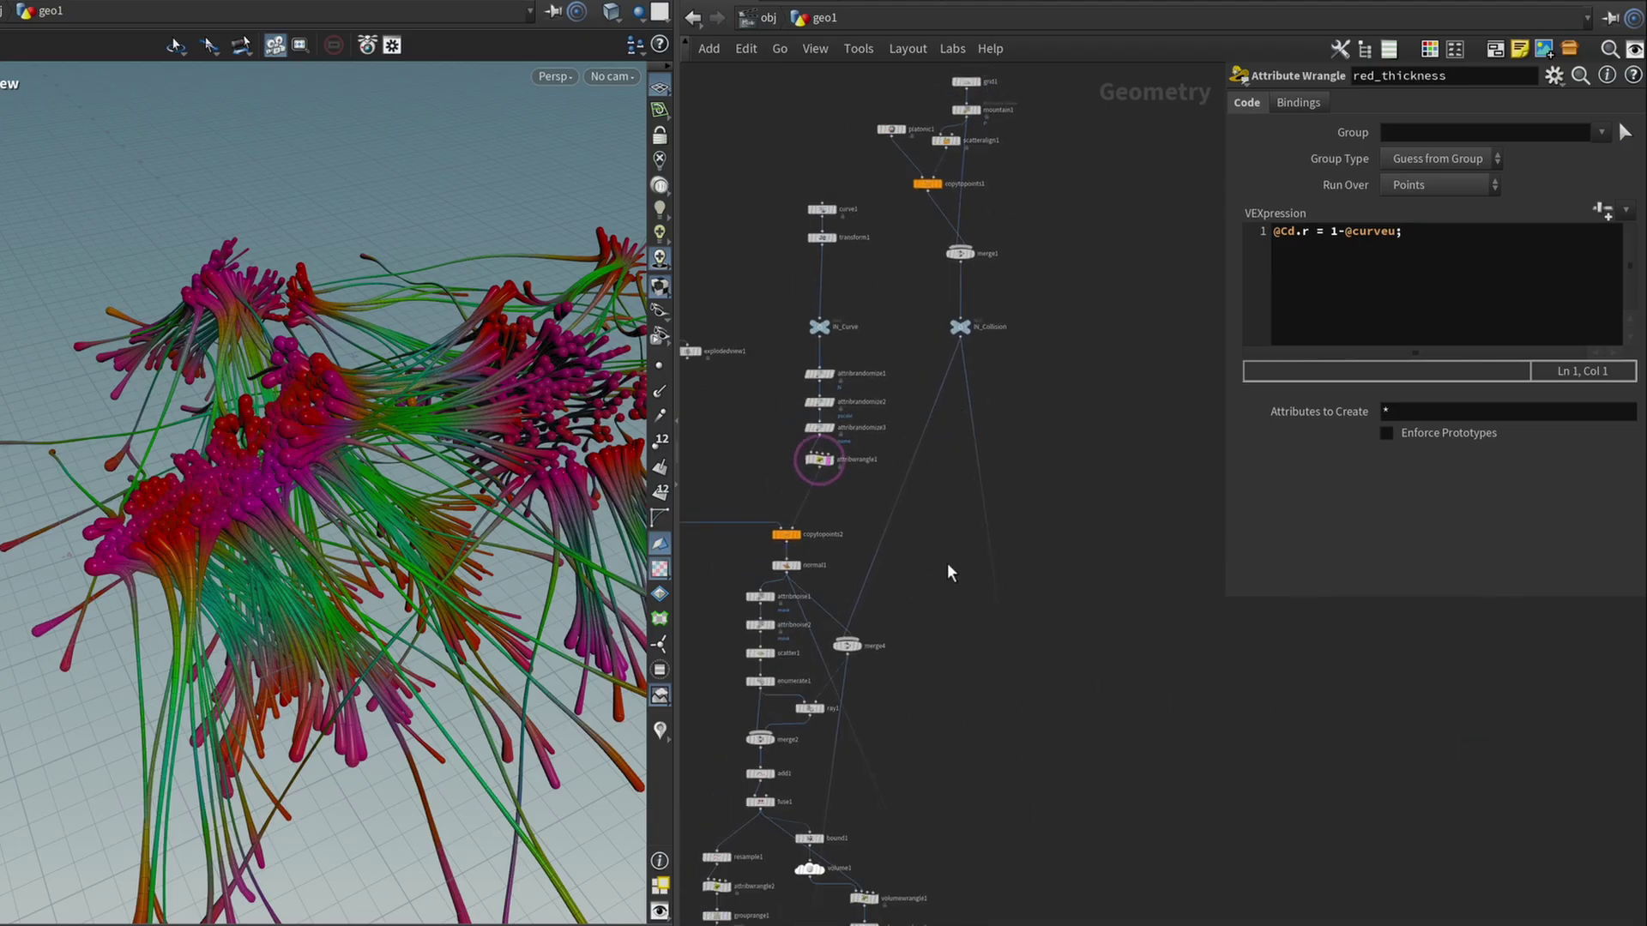
{"action": "middle_click_drag", "start_coordinate": [763, 488], "coordinate": [1064, 560]}
{"action": "left_click_drag", "start_coordinate": [883, 354], "coordinate": [954, 683]}
{"action": "key", "text": "f"}
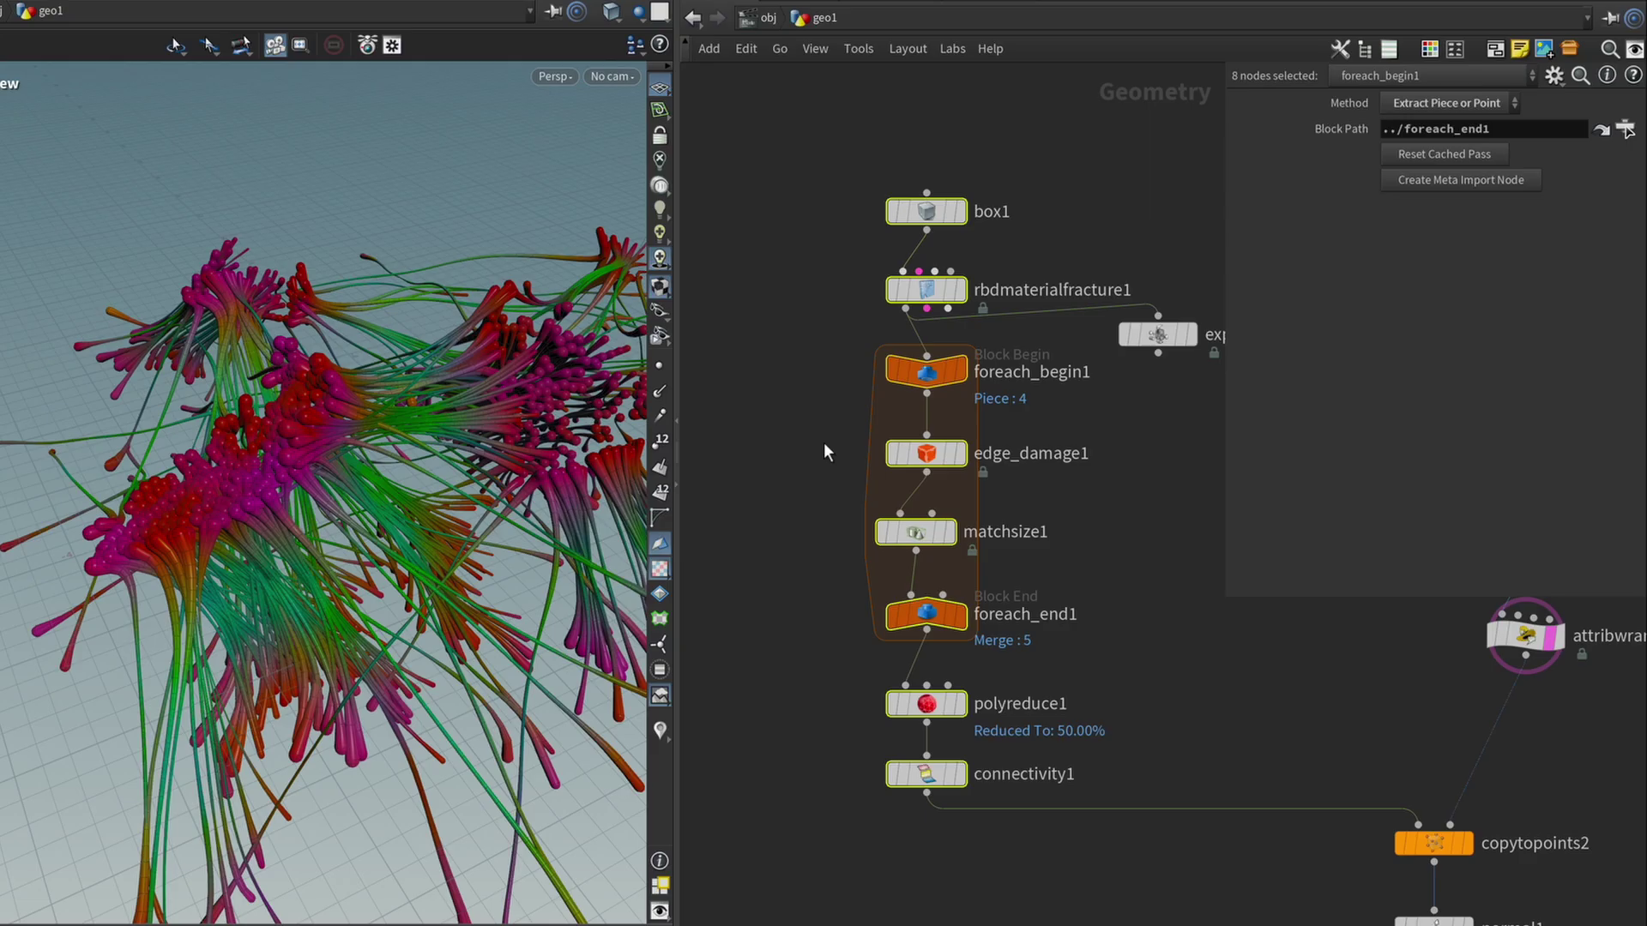
{"action": "left_click", "coordinate": [967, 218]}
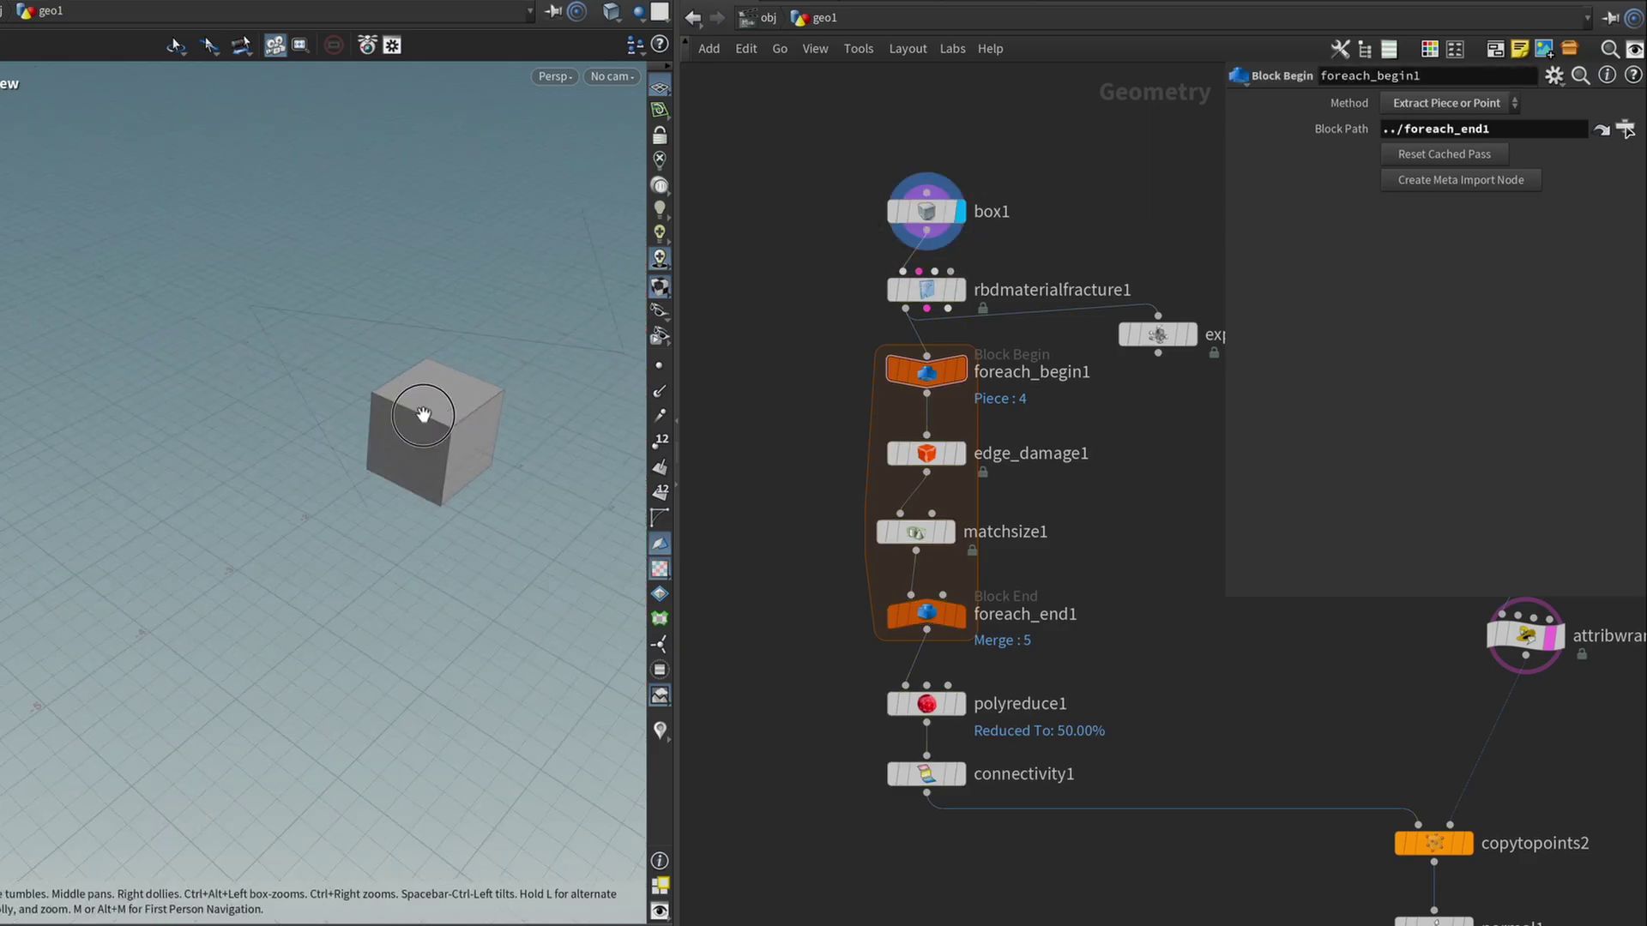
{"action": "left_click", "coordinate": [959, 289]}
Move box1 and rbdmaterialfracture1 upward and display the explodedview1 pieces
{"action": "left_click_drag", "start_coordinate": [1023, 155], "coordinate": [849, 321]}
{"action": "middle_click_drag", "start_coordinate": [849, 321], "coordinate": [753, 432]}
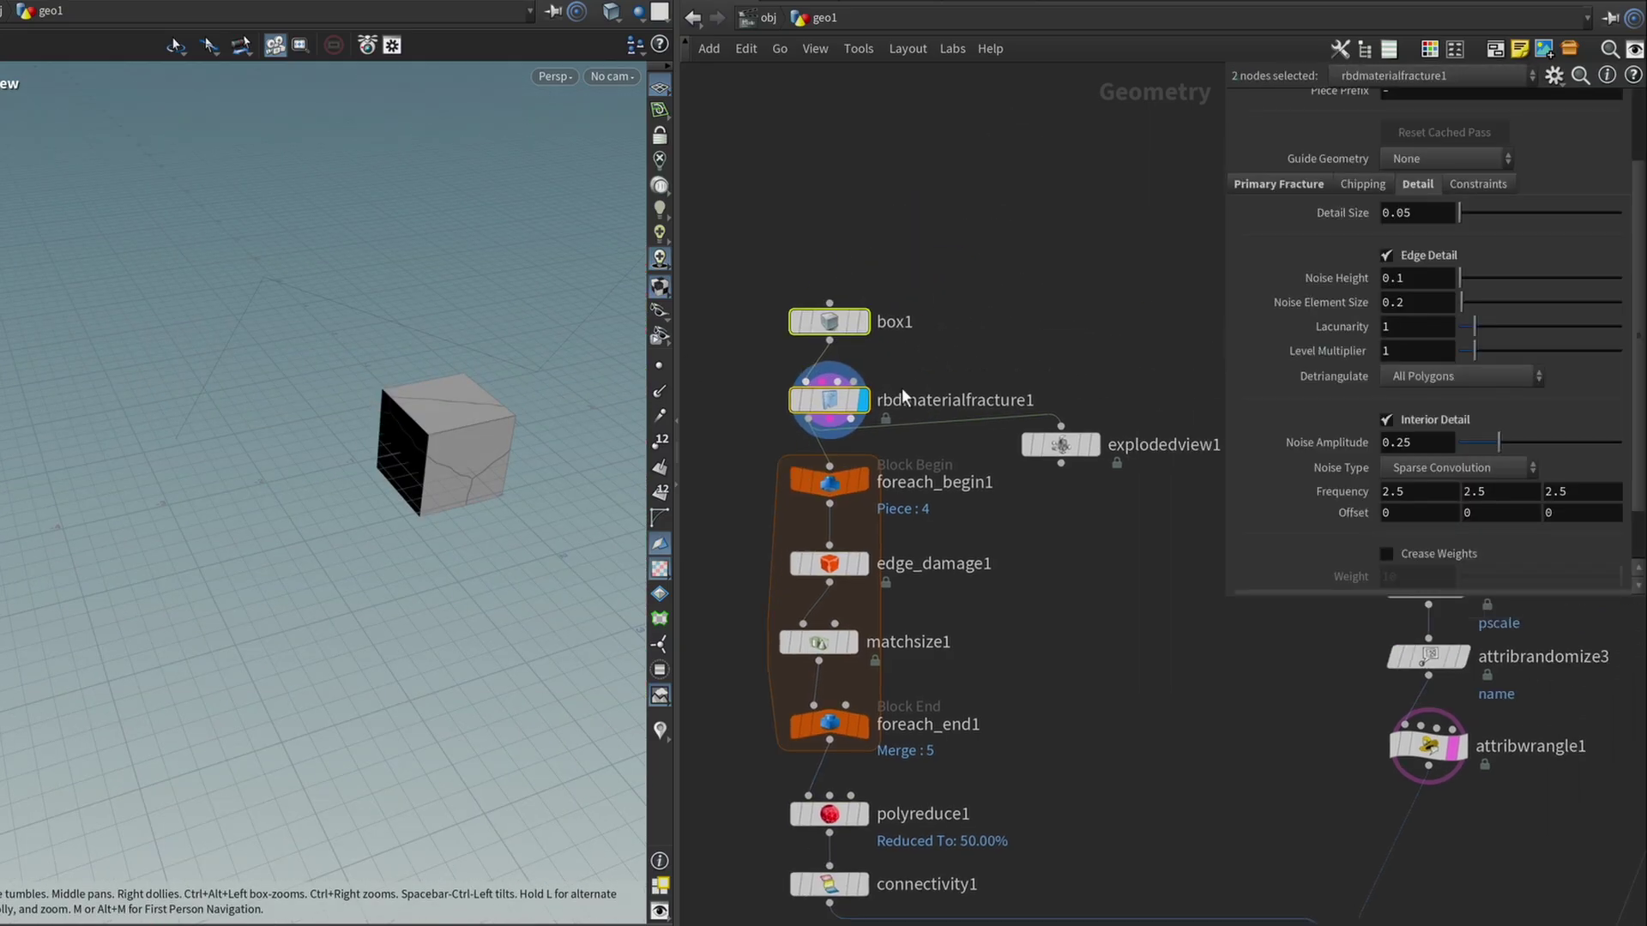
{"action": "left_click_drag", "start_coordinate": [830, 399], "coordinate": [826, 255]}
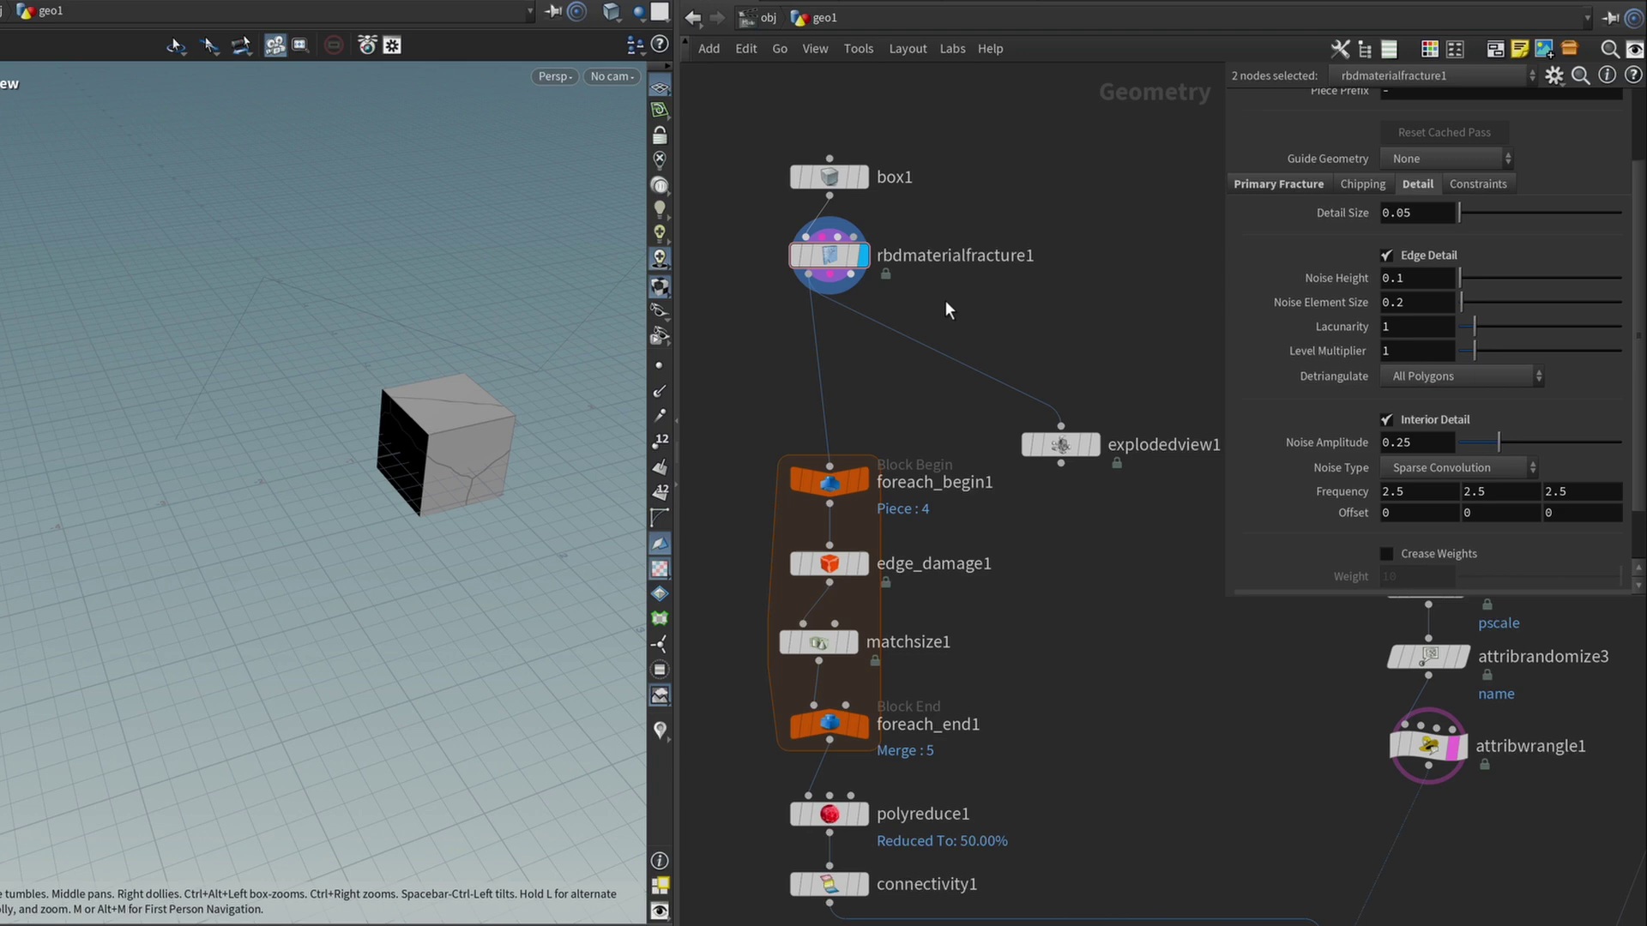
{"action": "left_click", "coordinate": [1104, 450]}
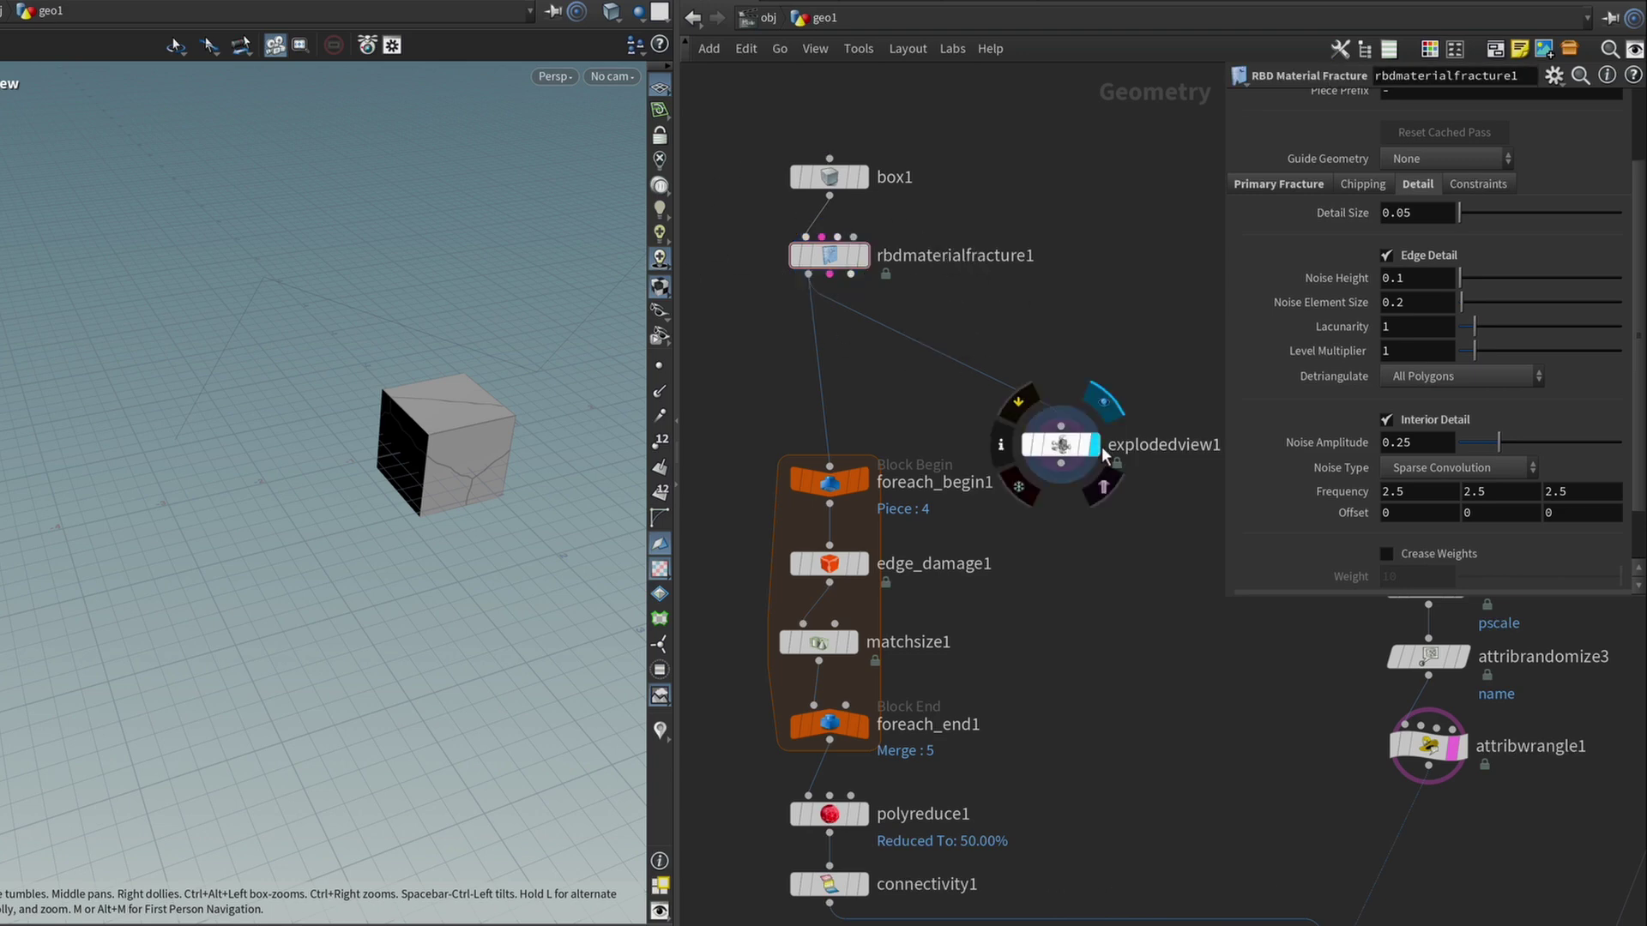
{"action": "scroll", "coordinate": [375, 396], "scroll_direction": "up", "scroll_amount": 5}
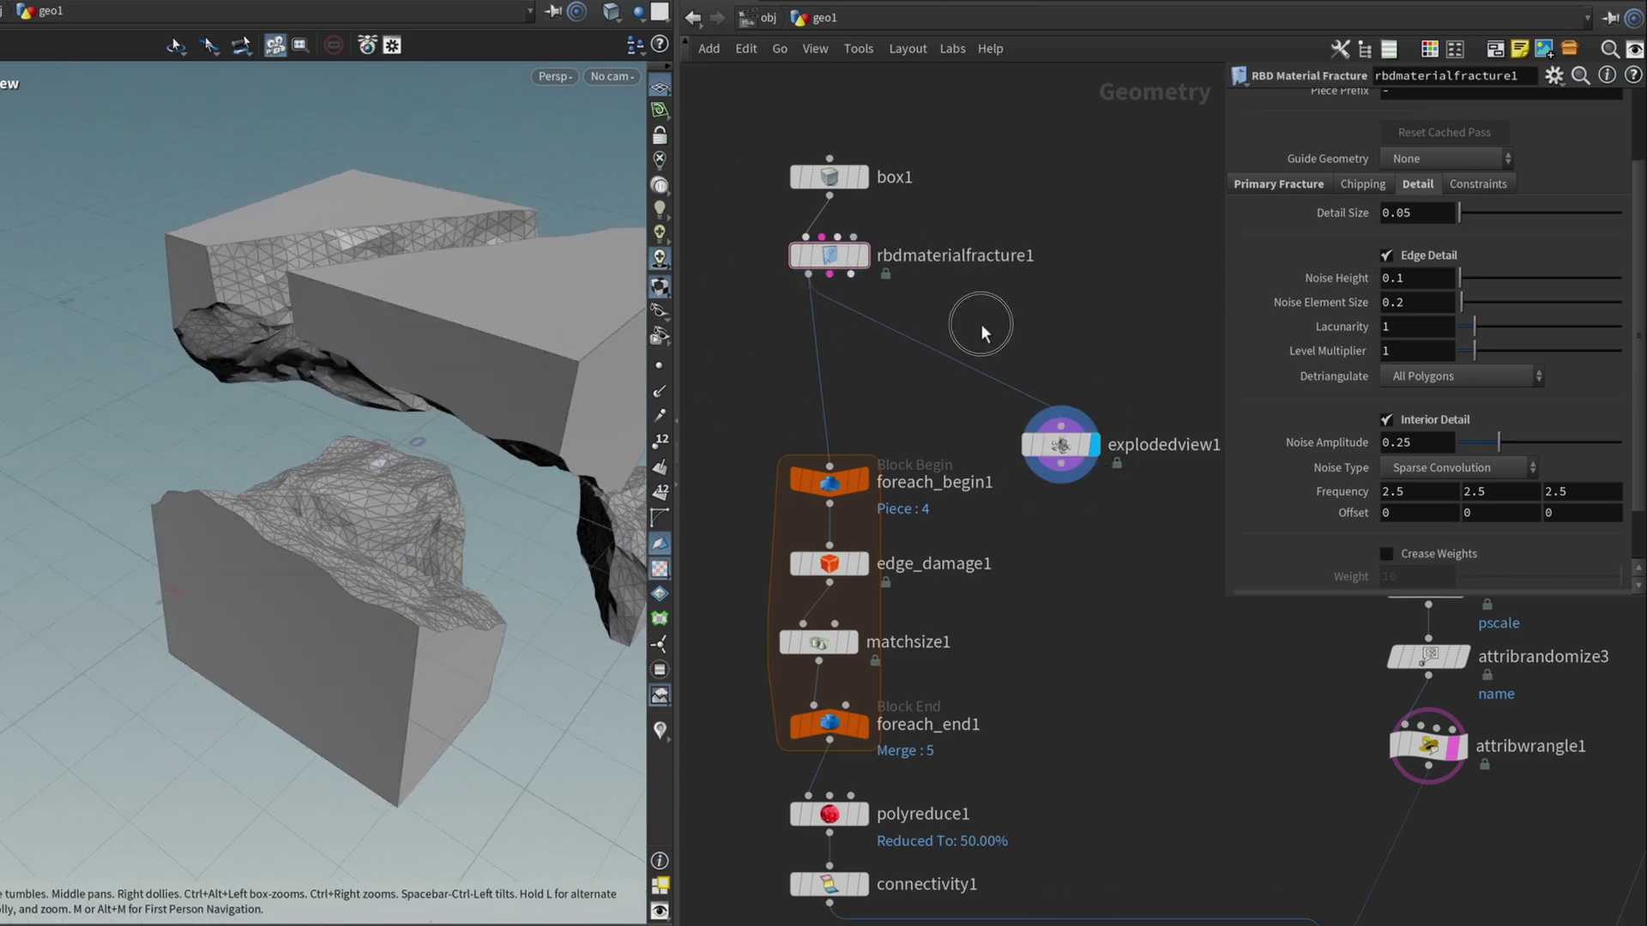
Add two Color nodes, color2 and color3, below rbdmaterialfracture1
{"action": "key", "text": "Tab"}
{"action": "type", "text": "attrib"}
{"action": "key", "text": "Return"}
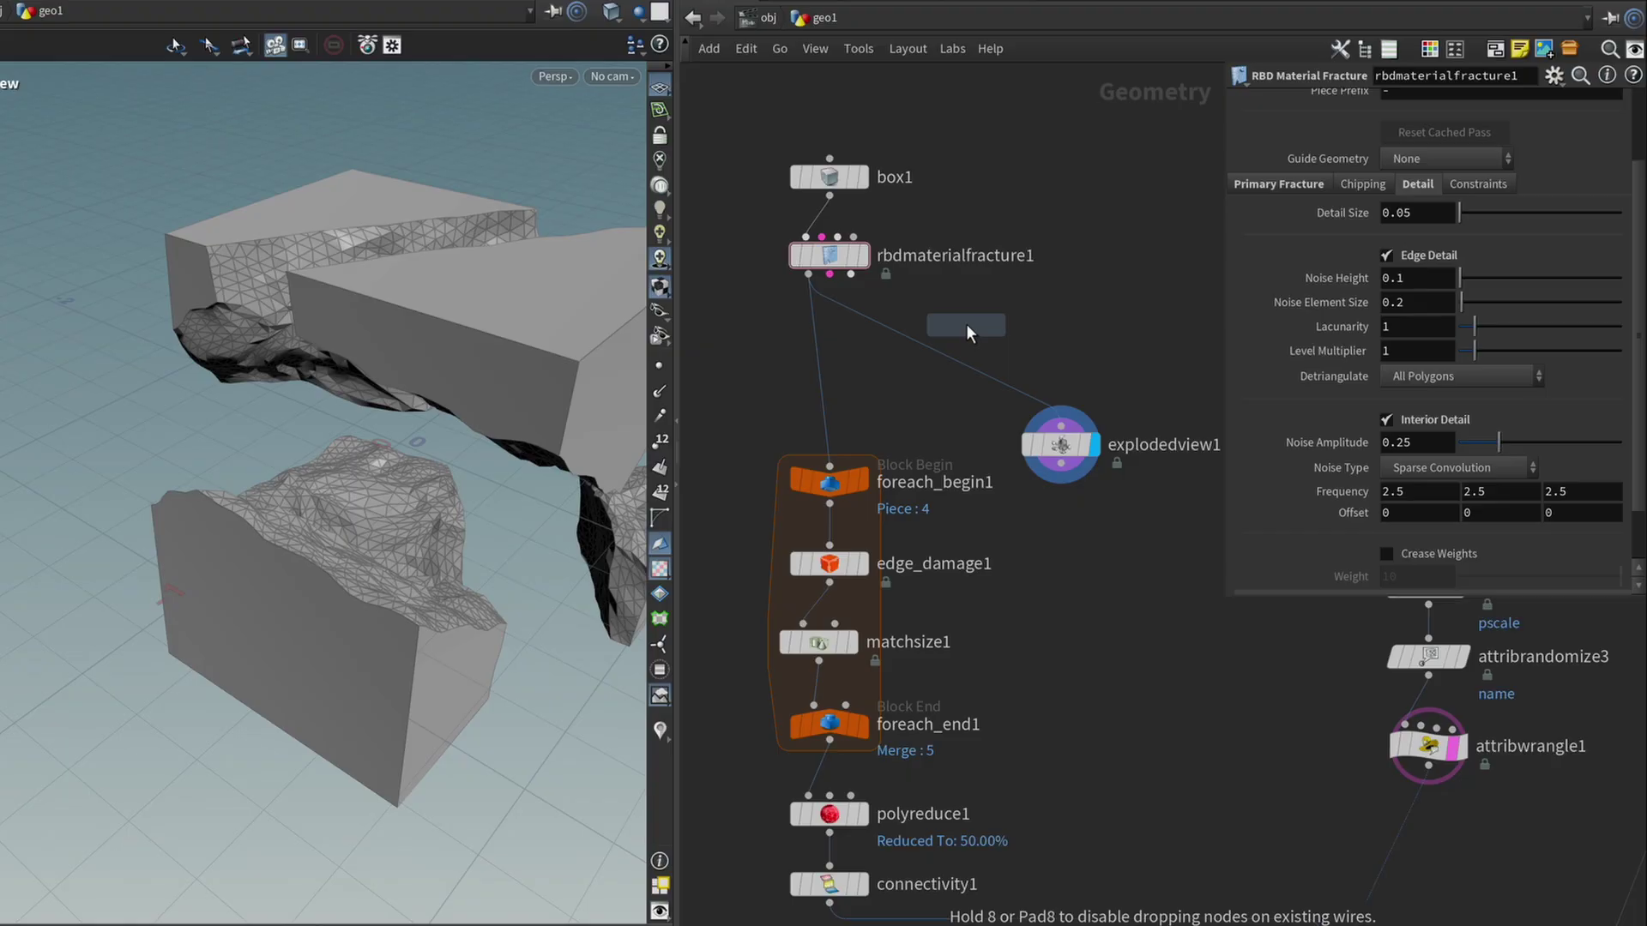
{"action": "left_click", "coordinate": [811, 352]}
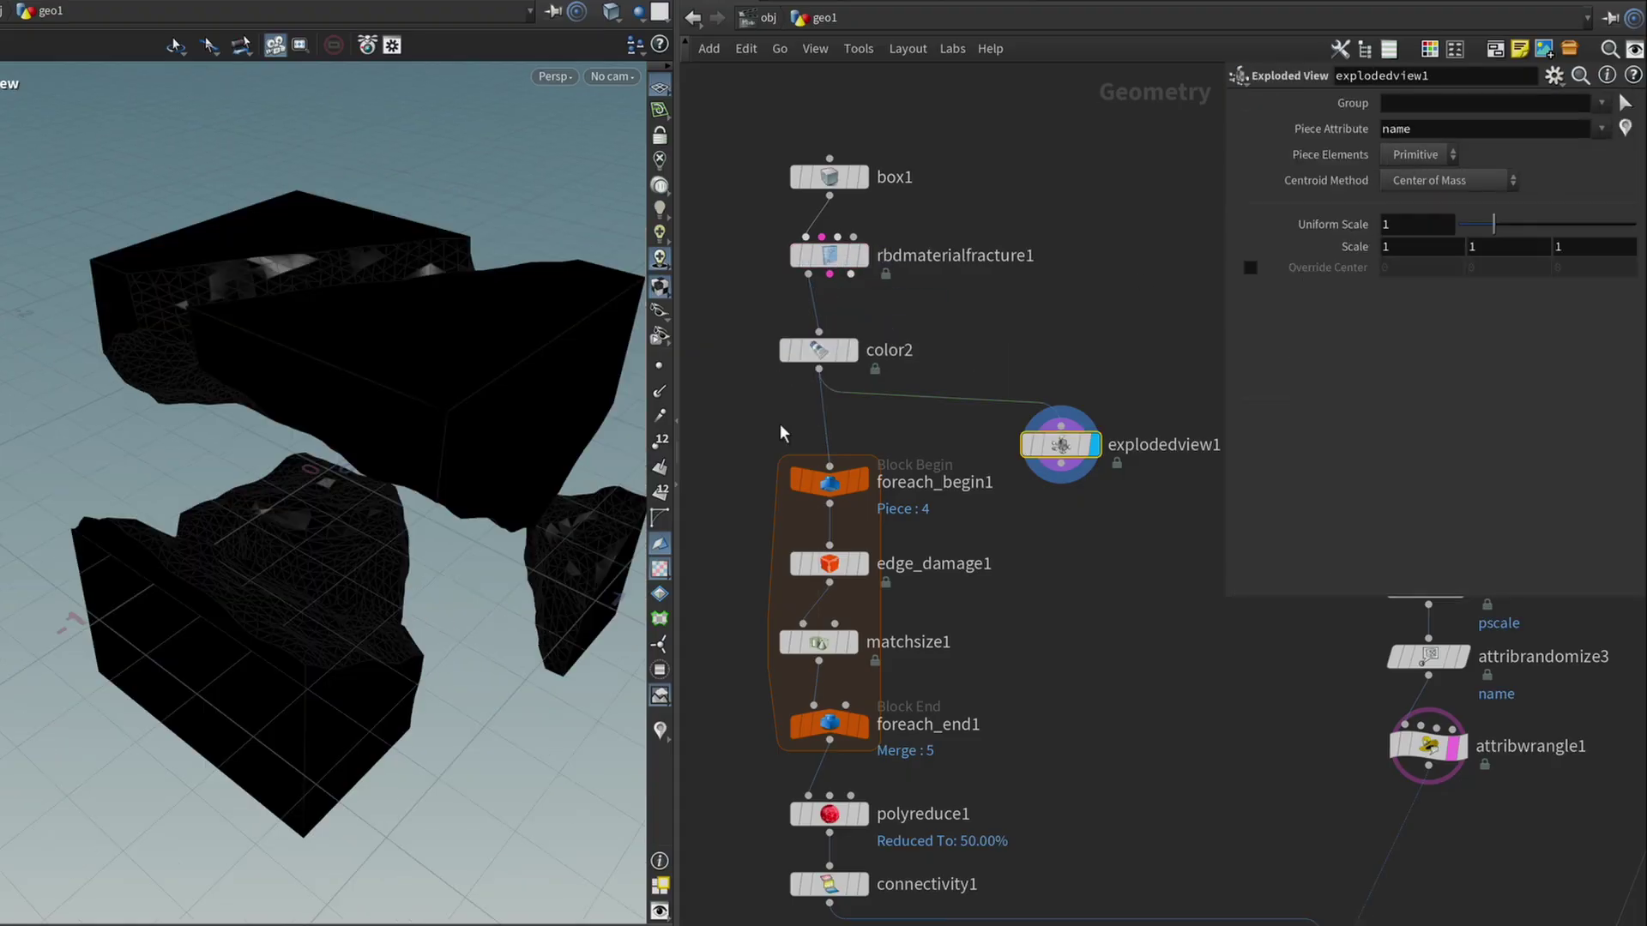
{"action": "key", "text": "Tab"}
{"action": "type", "text": "c"}
{"action": "key", "text": "Return"}
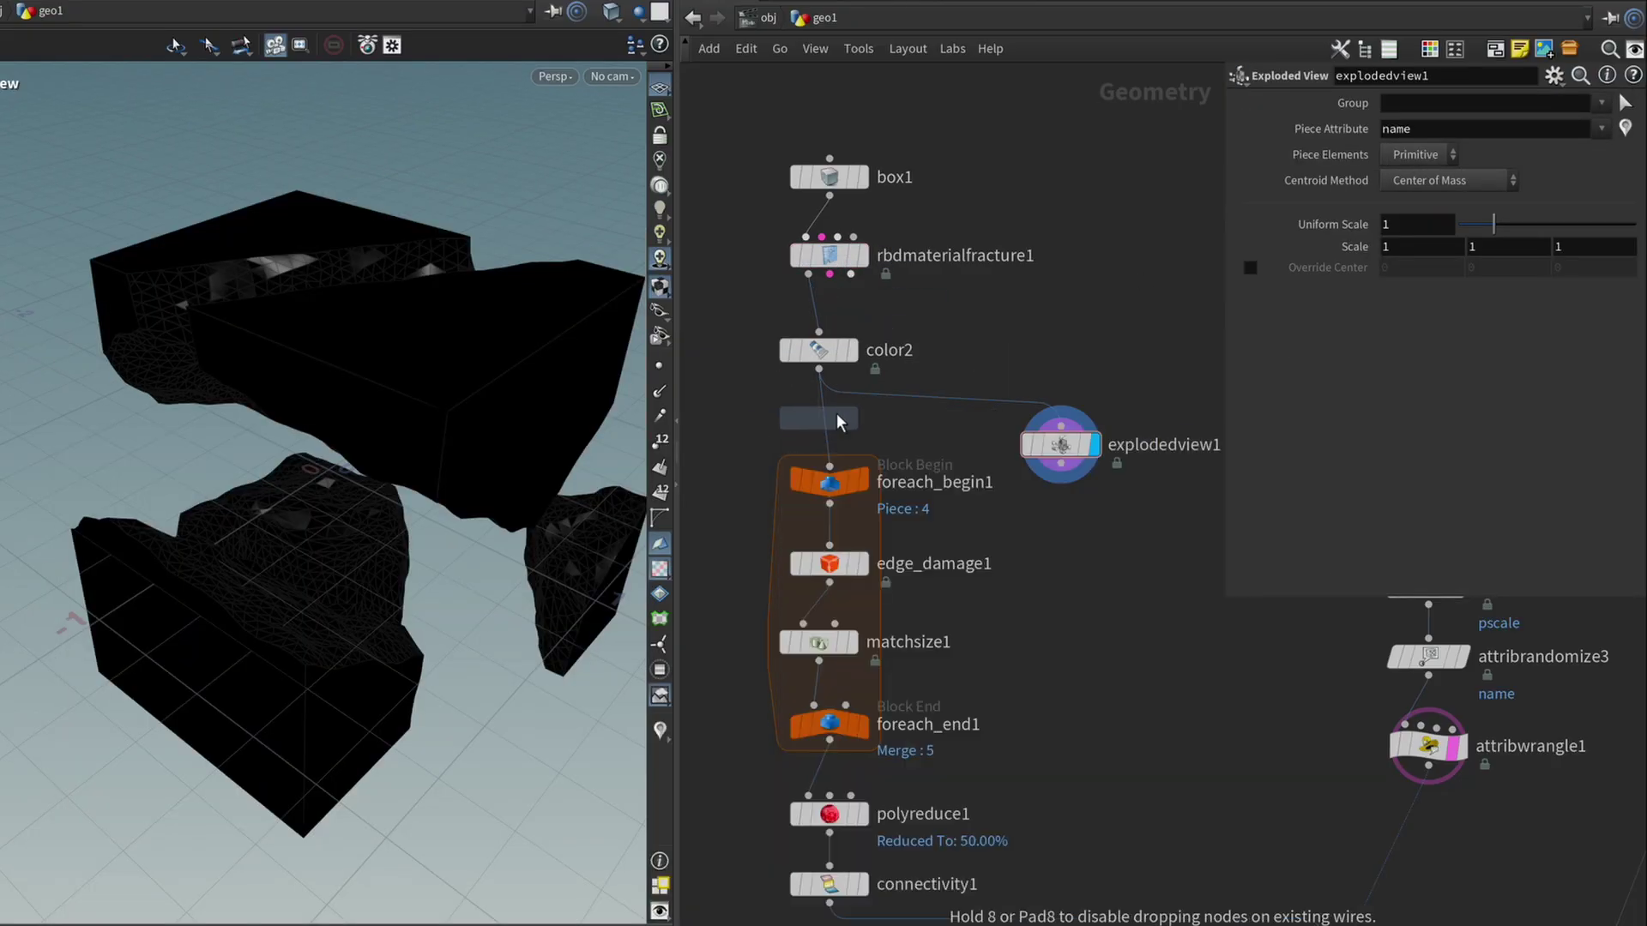
{"action": "left_click", "coordinate": [844, 331]}
{"action": "left_click_drag", "start_coordinate": [500, 276], "coordinate": [265, 218]}
{"action": "left_click_drag", "start_coordinate": [881, 446], "coordinate": [875, 420]}
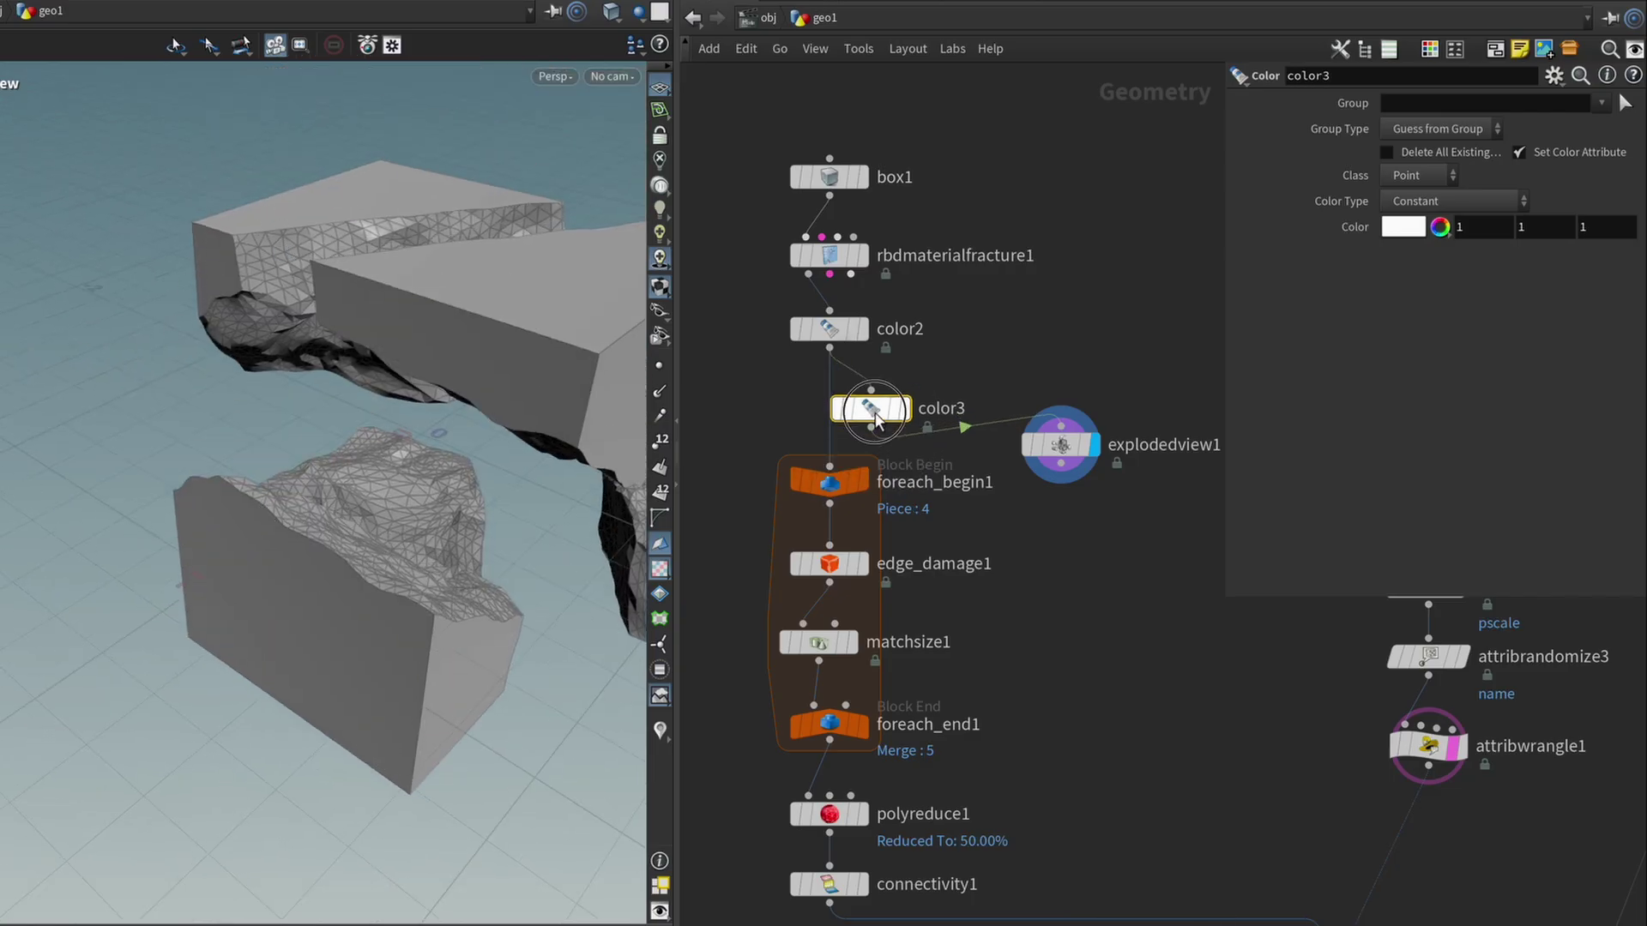
Make color3 pure green, restricted to the inside group and applied per Vertex
{"action": "left_click", "coordinate": [1406, 225]}
{"action": "left_click", "coordinate": [1393, 83]}
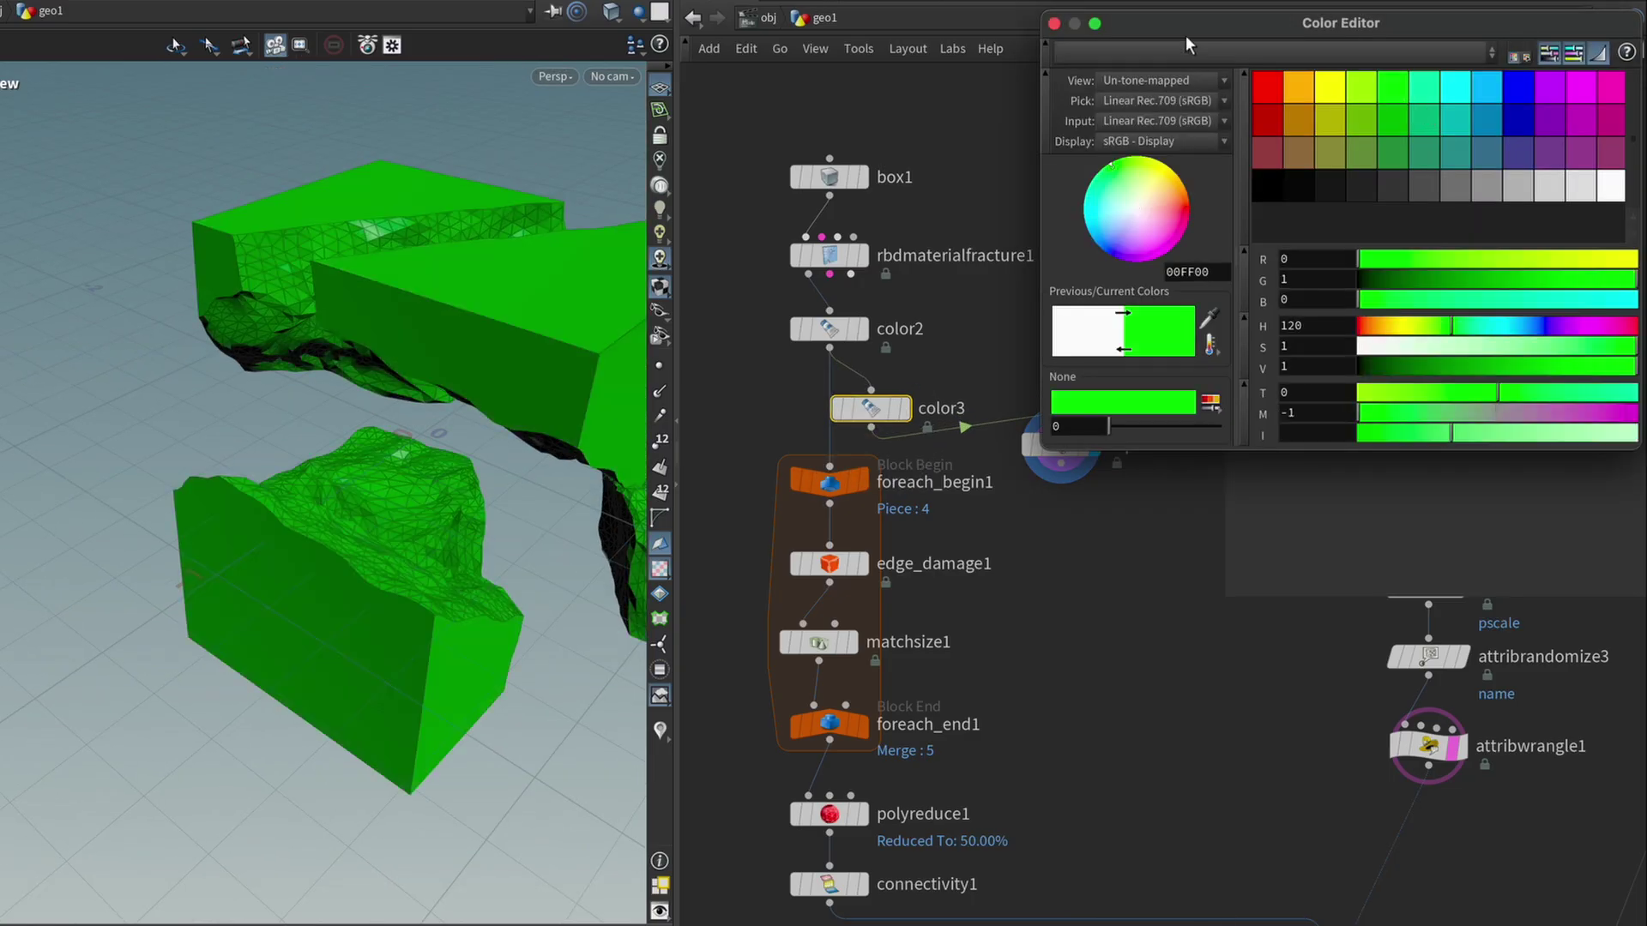
{"action": "left_click", "coordinate": [1055, 24]}
{"action": "left_click", "coordinate": [1601, 104]}
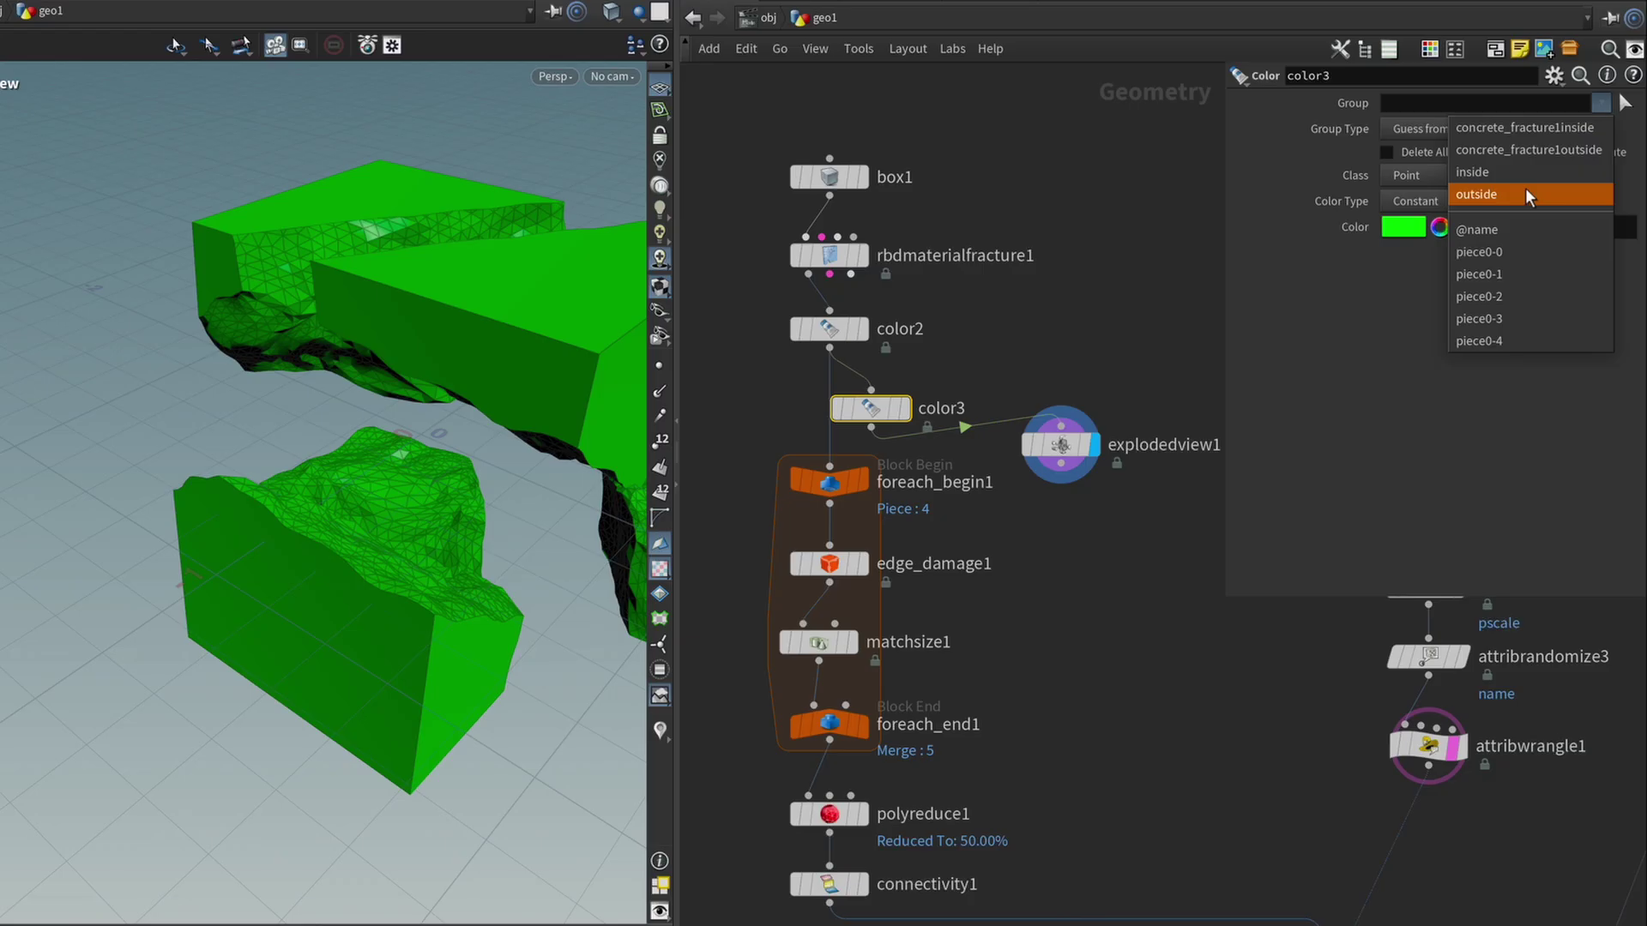
{"action": "left_click", "coordinate": [1493, 171]}
{"action": "left_click_drag", "start_coordinate": [480, 403], "coordinate": [190, 708]}
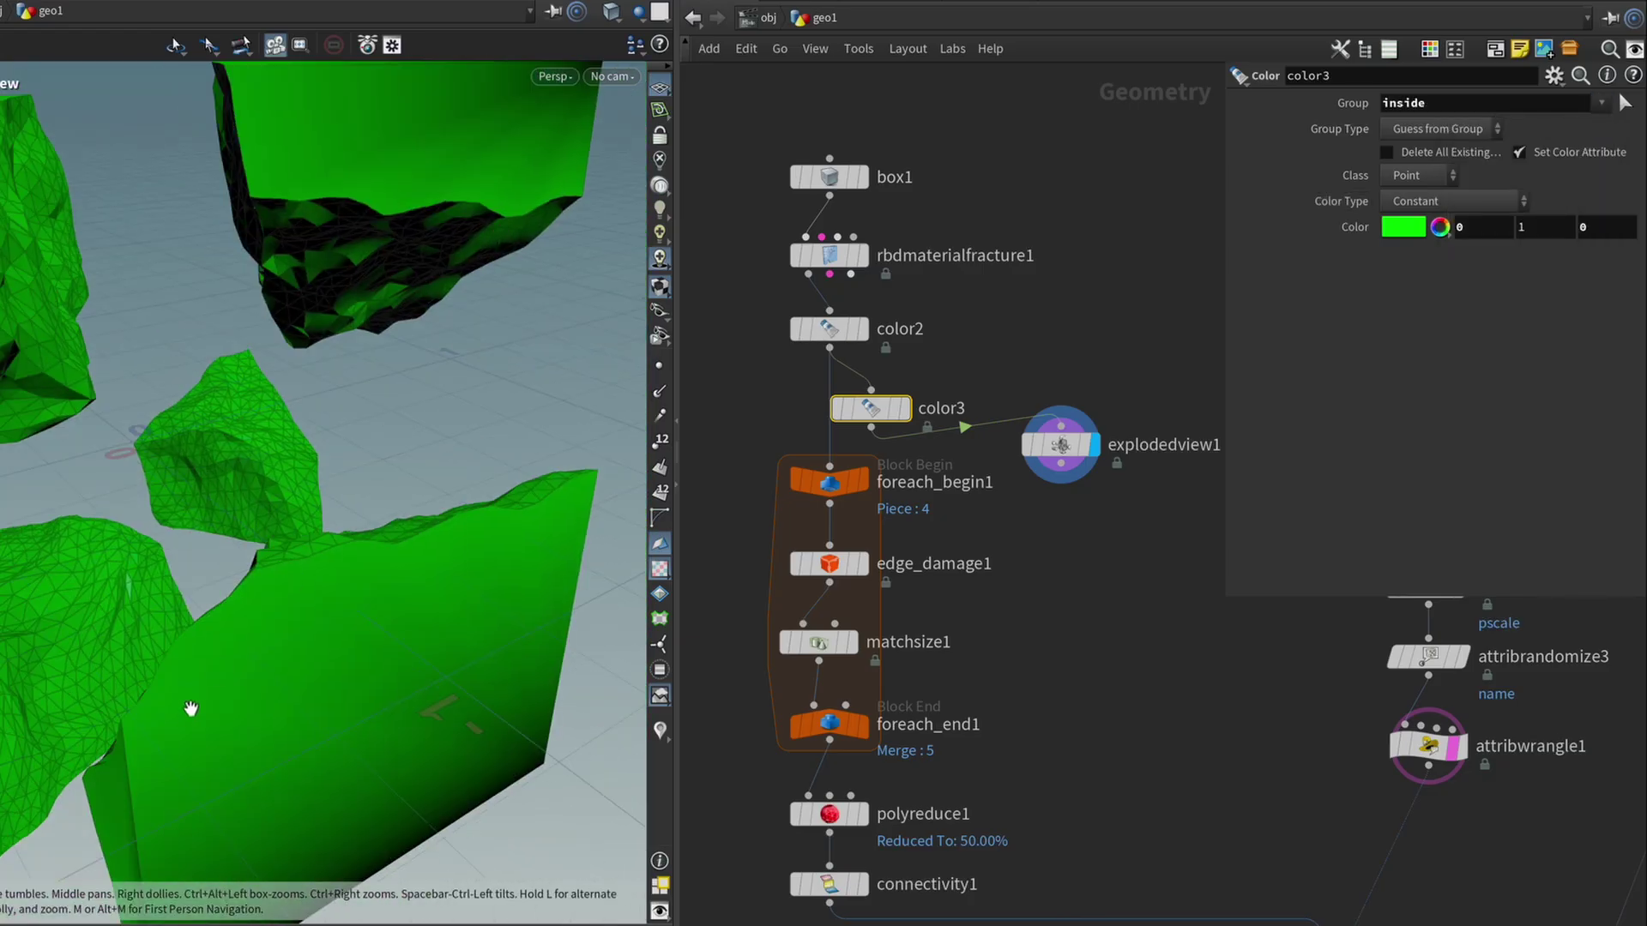
{"action": "left_click_drag", "start_coordinate": [329, 565], "coordinate": [438, 428]}
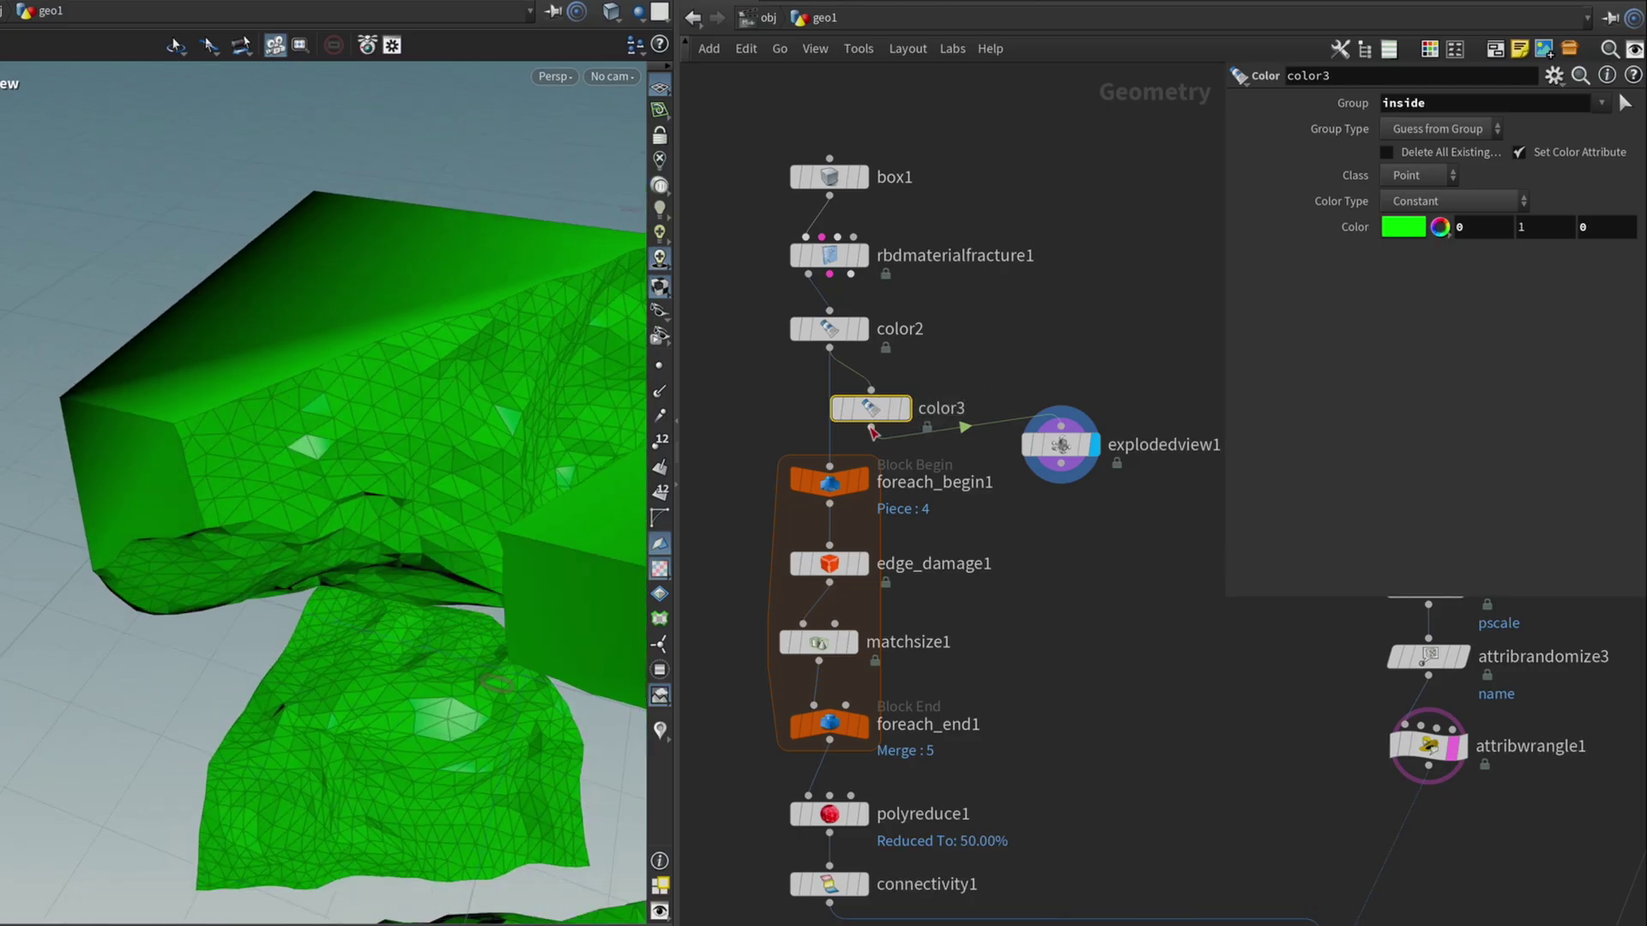
{"action": "left_click", "coordinate": [1407, 265]}
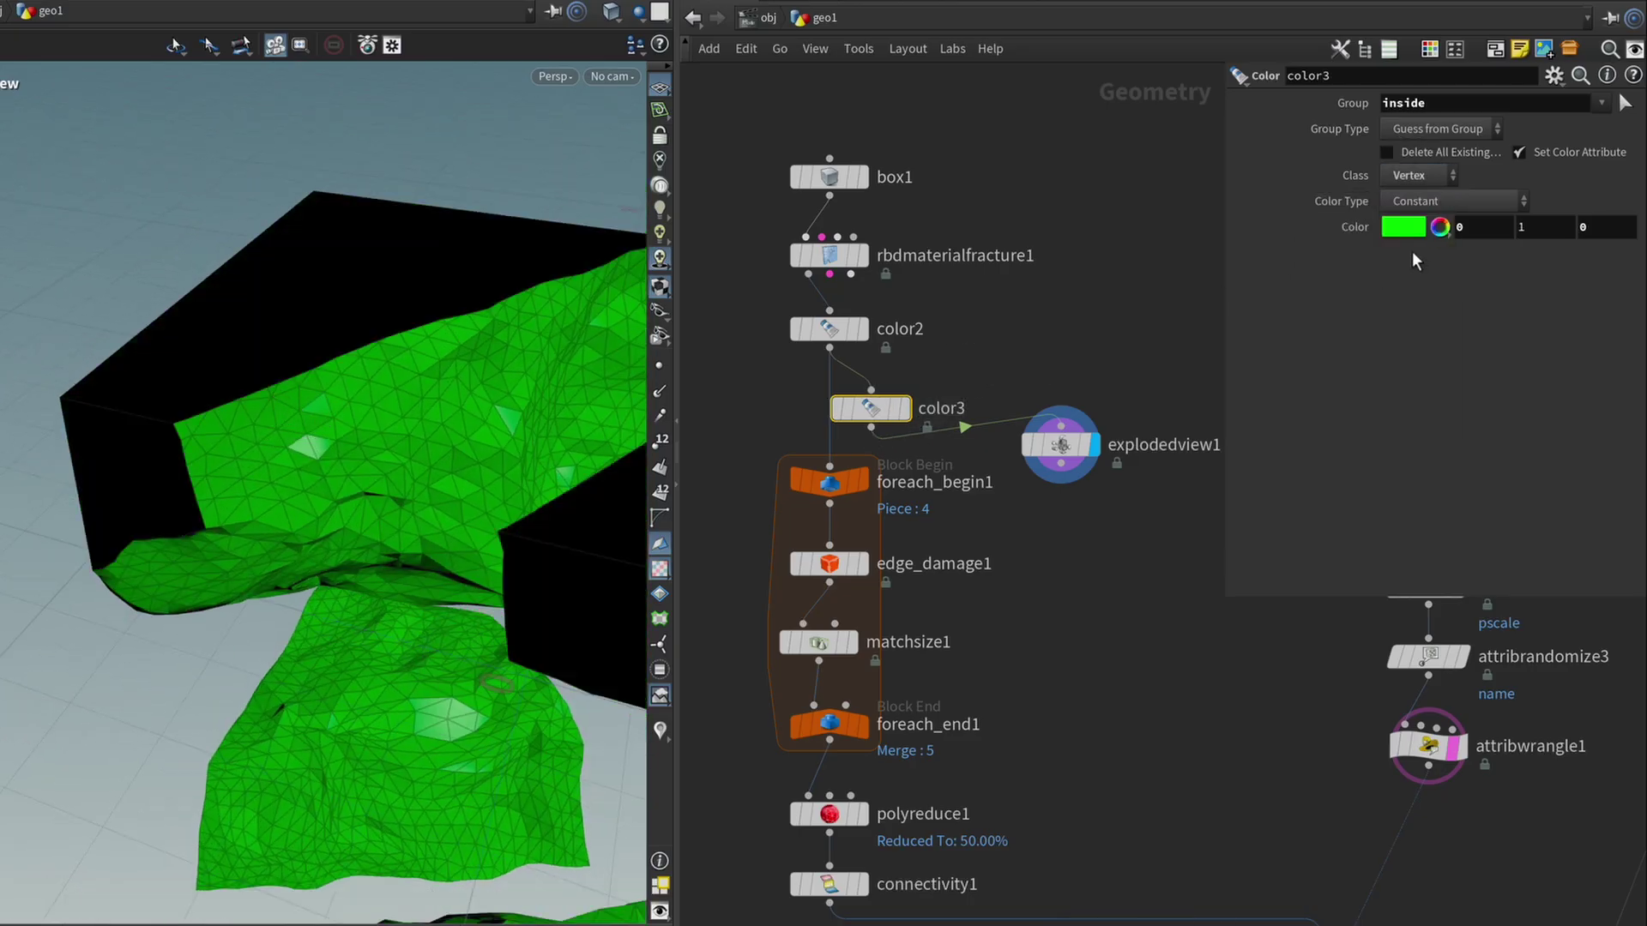
{"action": "left_click_drag", "start_coordinate": [37, 576], "coordinate": [118, 606]}
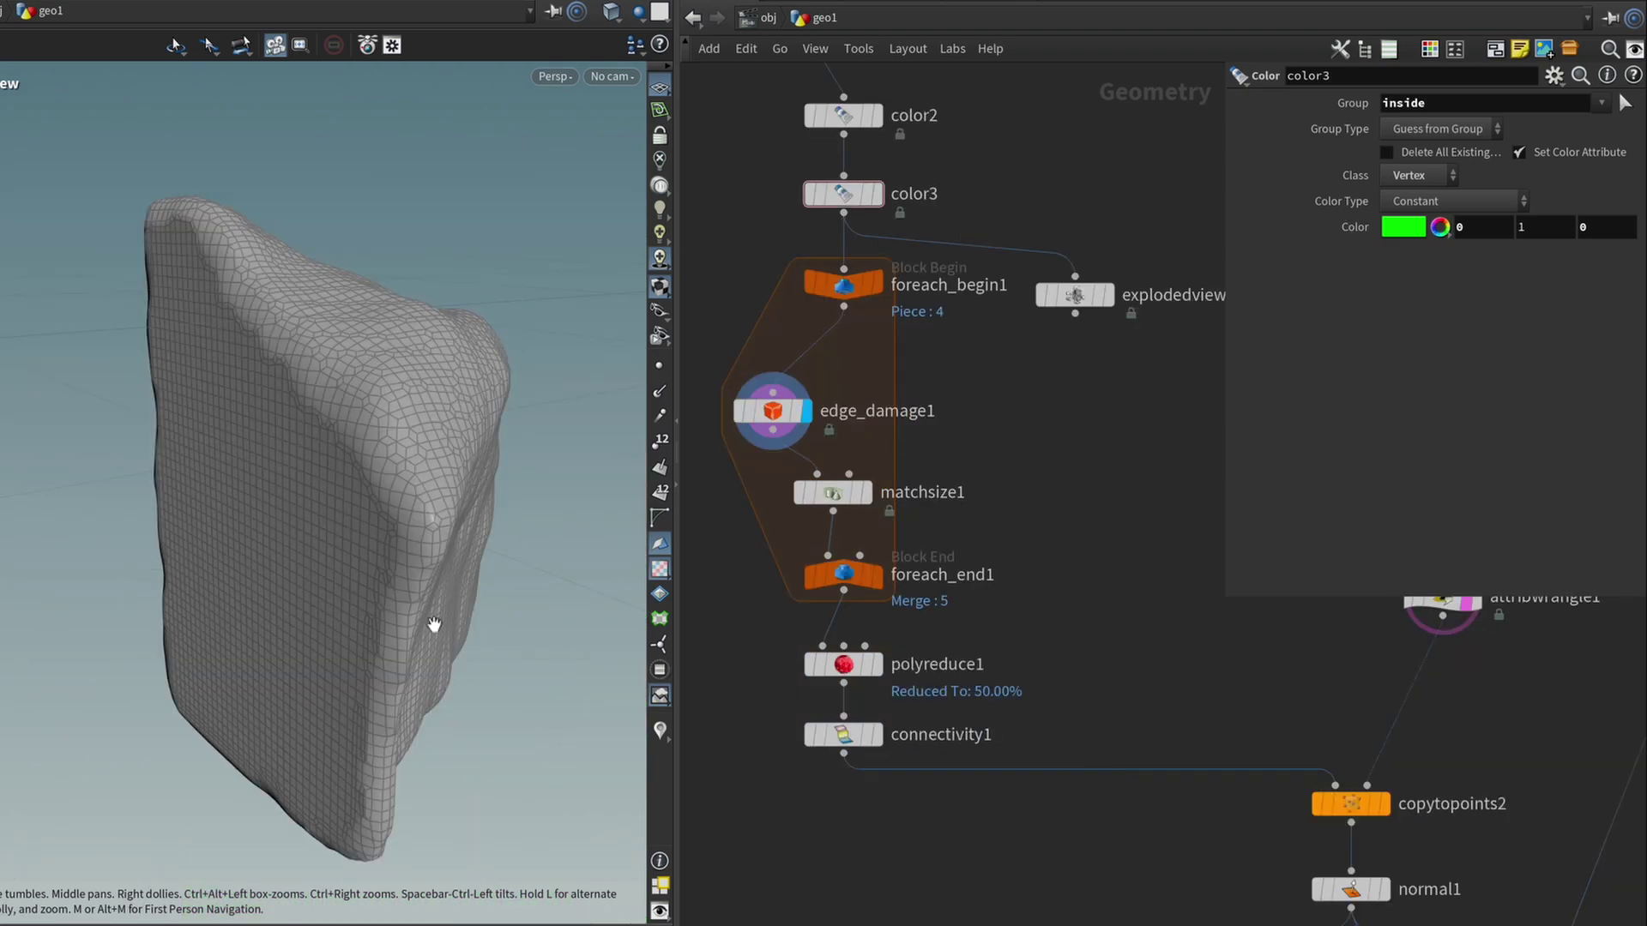
Add attribtransfer1 fed by edge_damage1 and foreach_begin1, and display its output
{"action": "left_click_drag", "start_coordinate": [434, 625], "coordinate": [518, 412]}
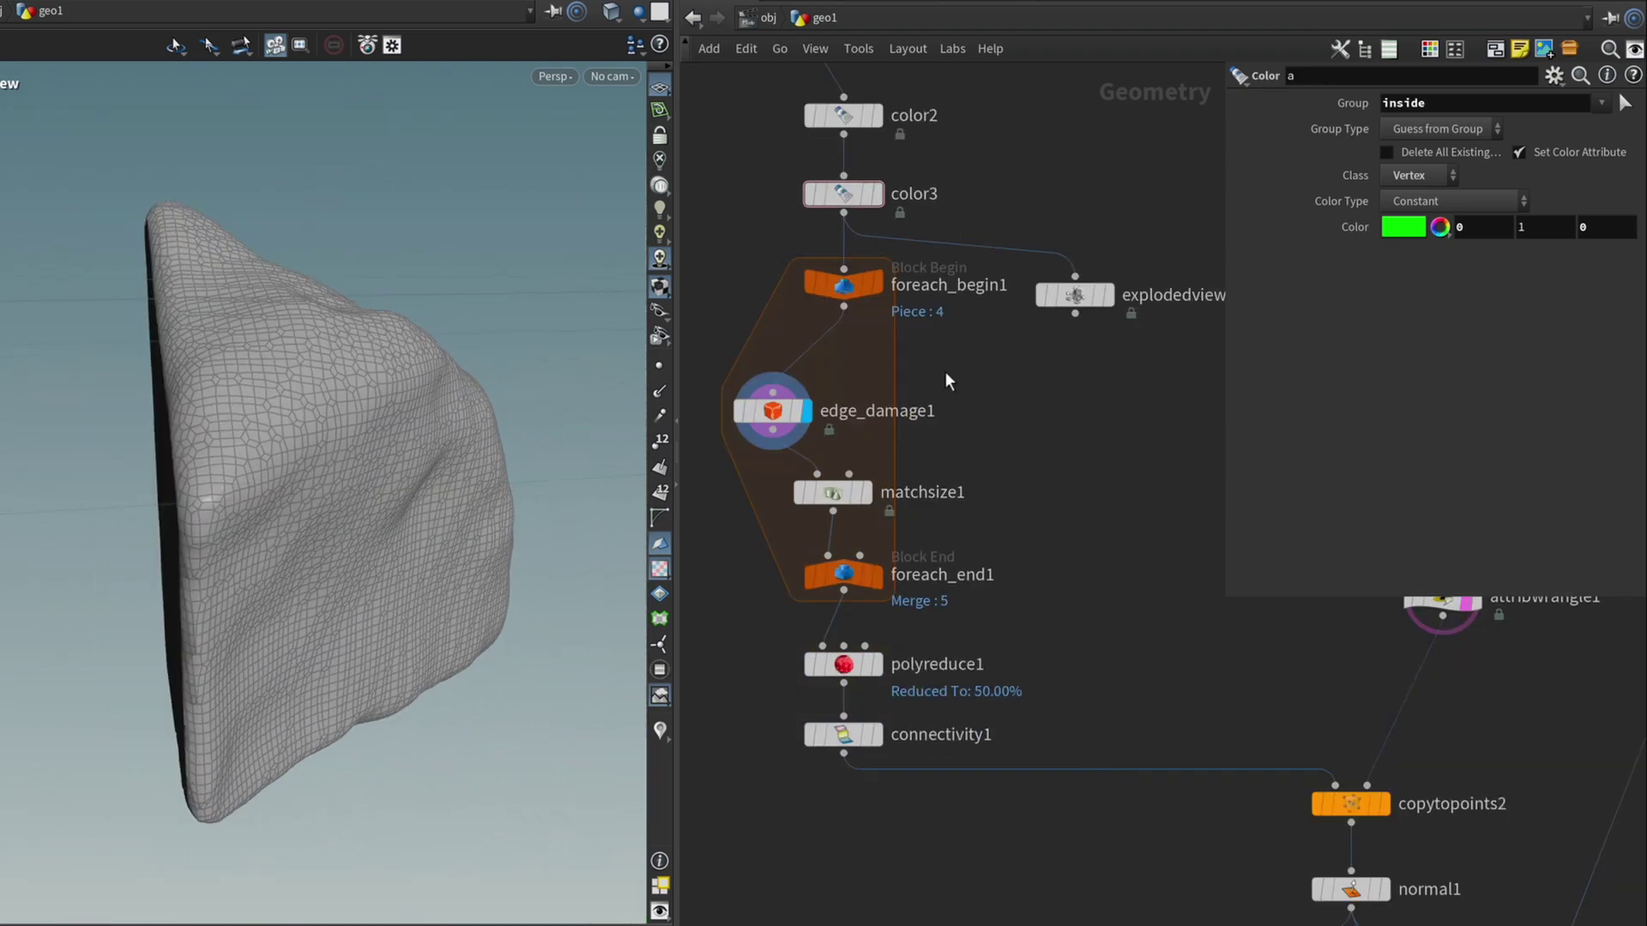
{"action": "key", "text": "Tab"}
{"action": "type", "text": "at tra"}
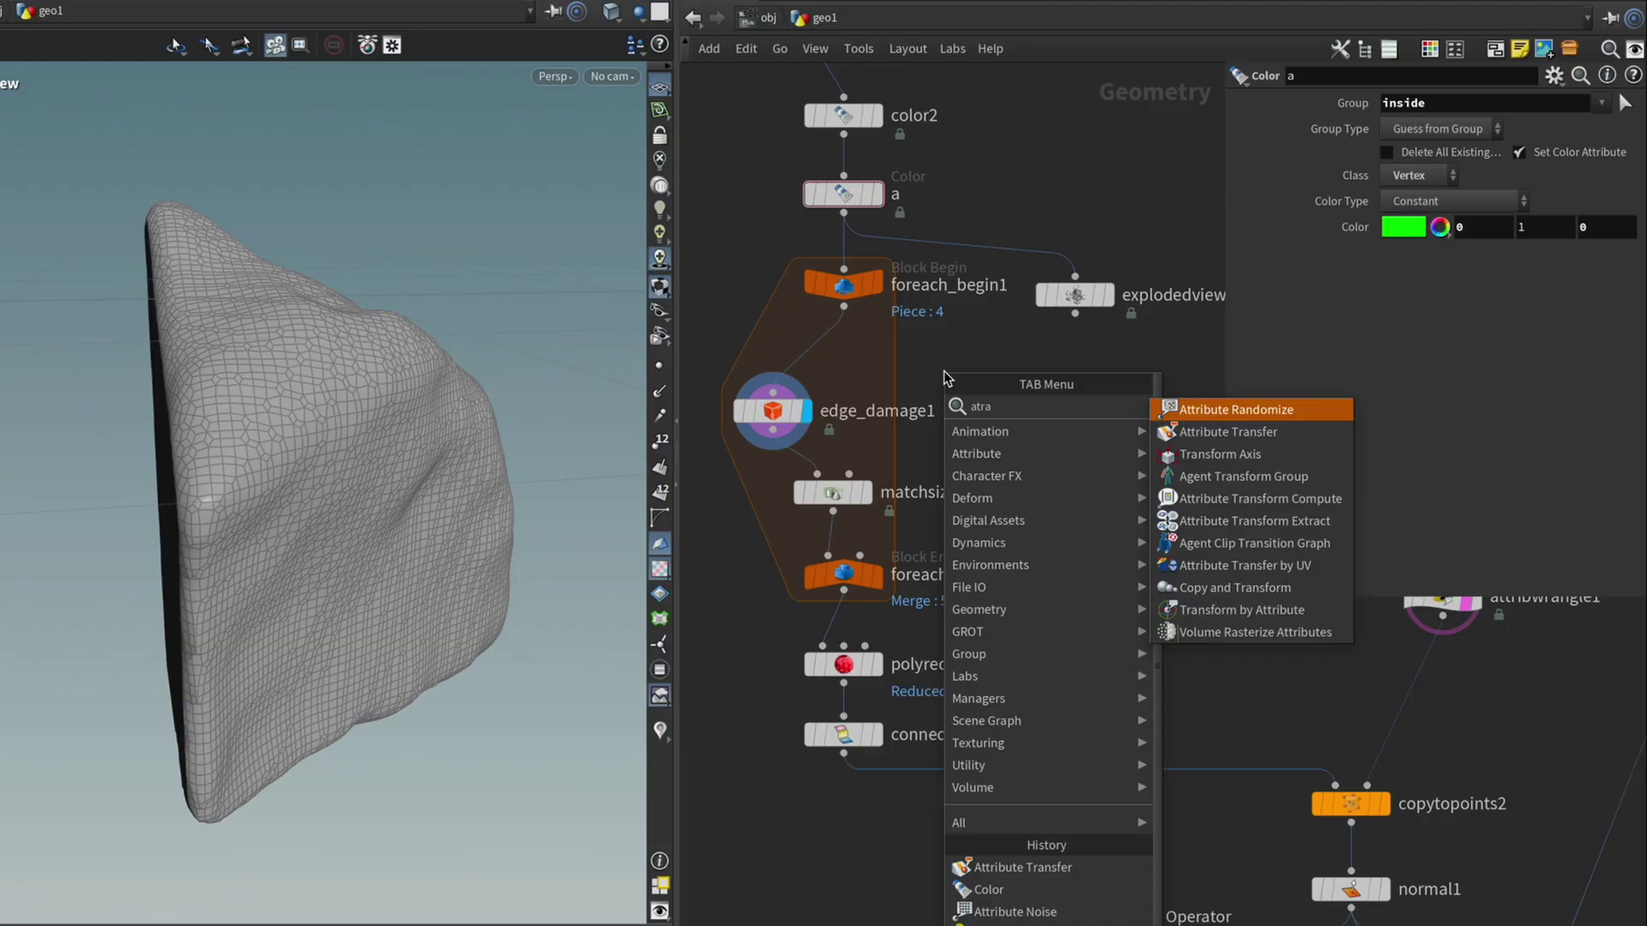
{"action": "key", "text": "Return"}
{"action": "left_click", "coordinate": [944, 371]}
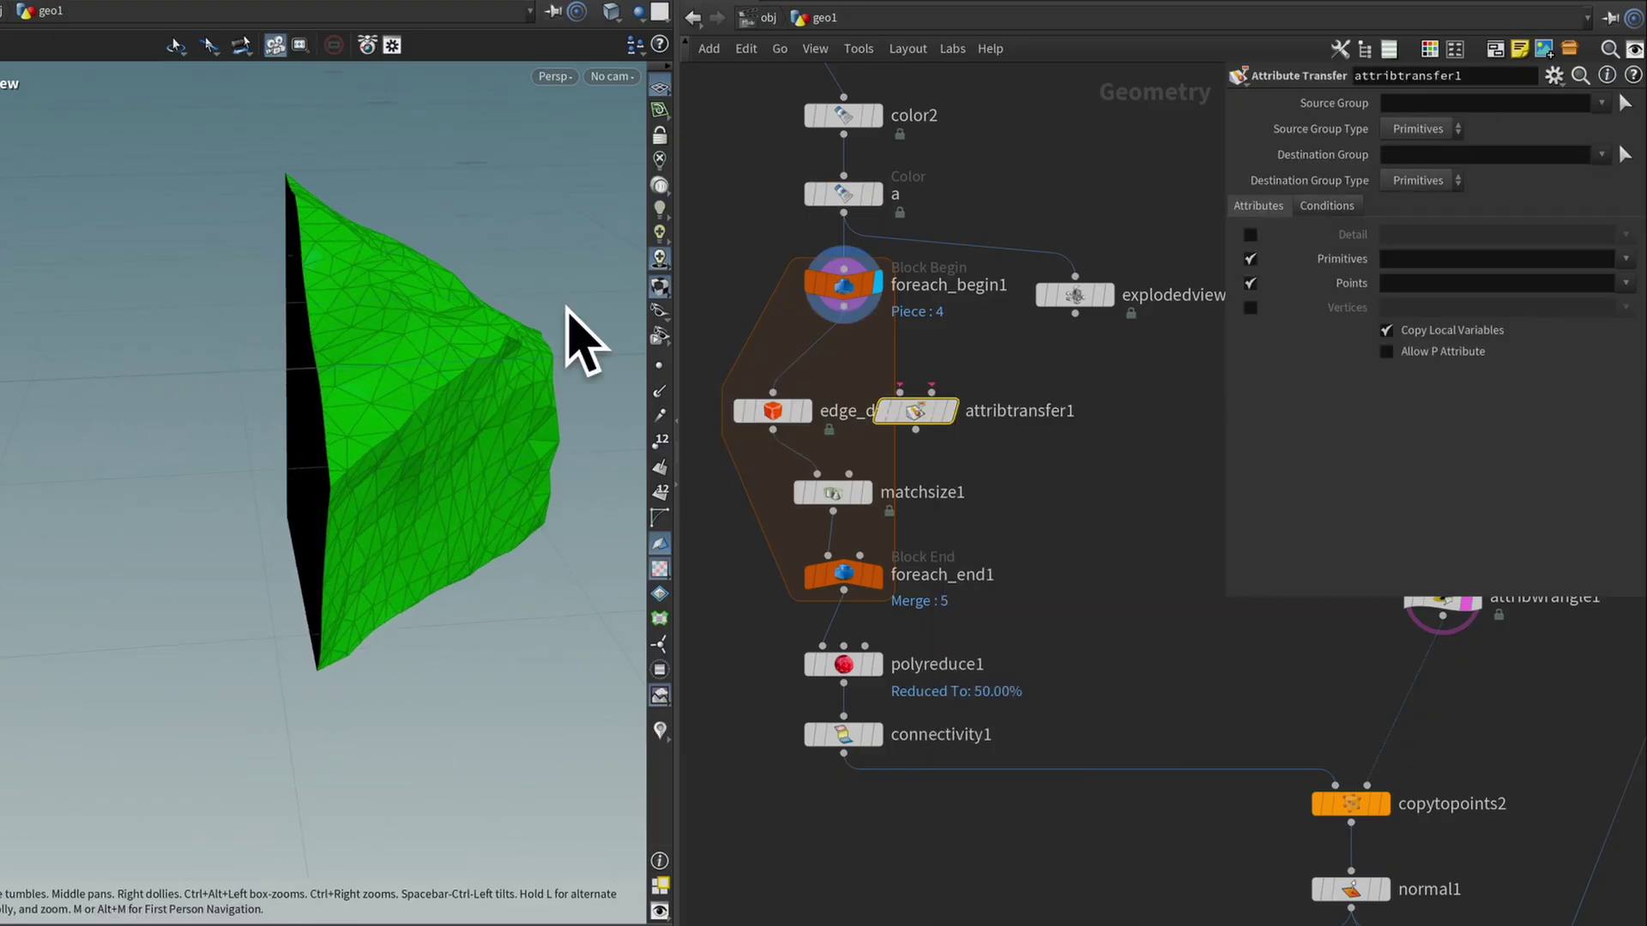
{"action": "left_click", "coordinate": [844, 310]}
{"action": "left_click", "coordinate": [931, 392]}
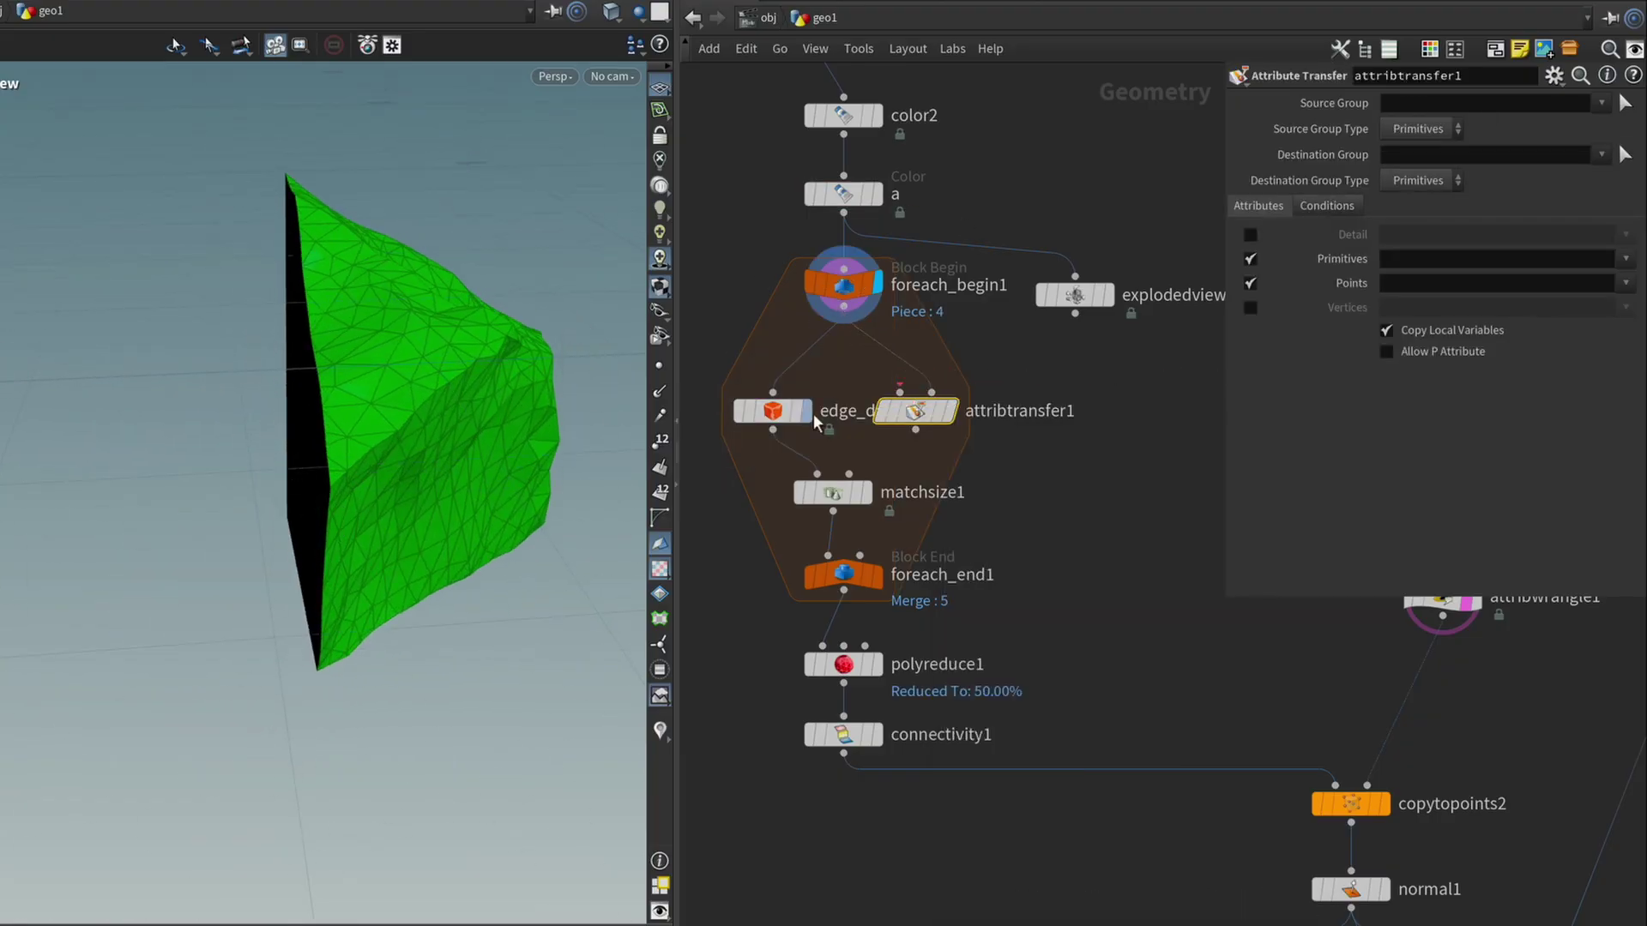
{"action": "left_click_drag", "start_coordinate": [815, 420], "coordinate": [804, 381]}
{"action": "left_click", "coordinate": [763, 391]}
{"action": "left_click", "coordinate": [925, 422]}
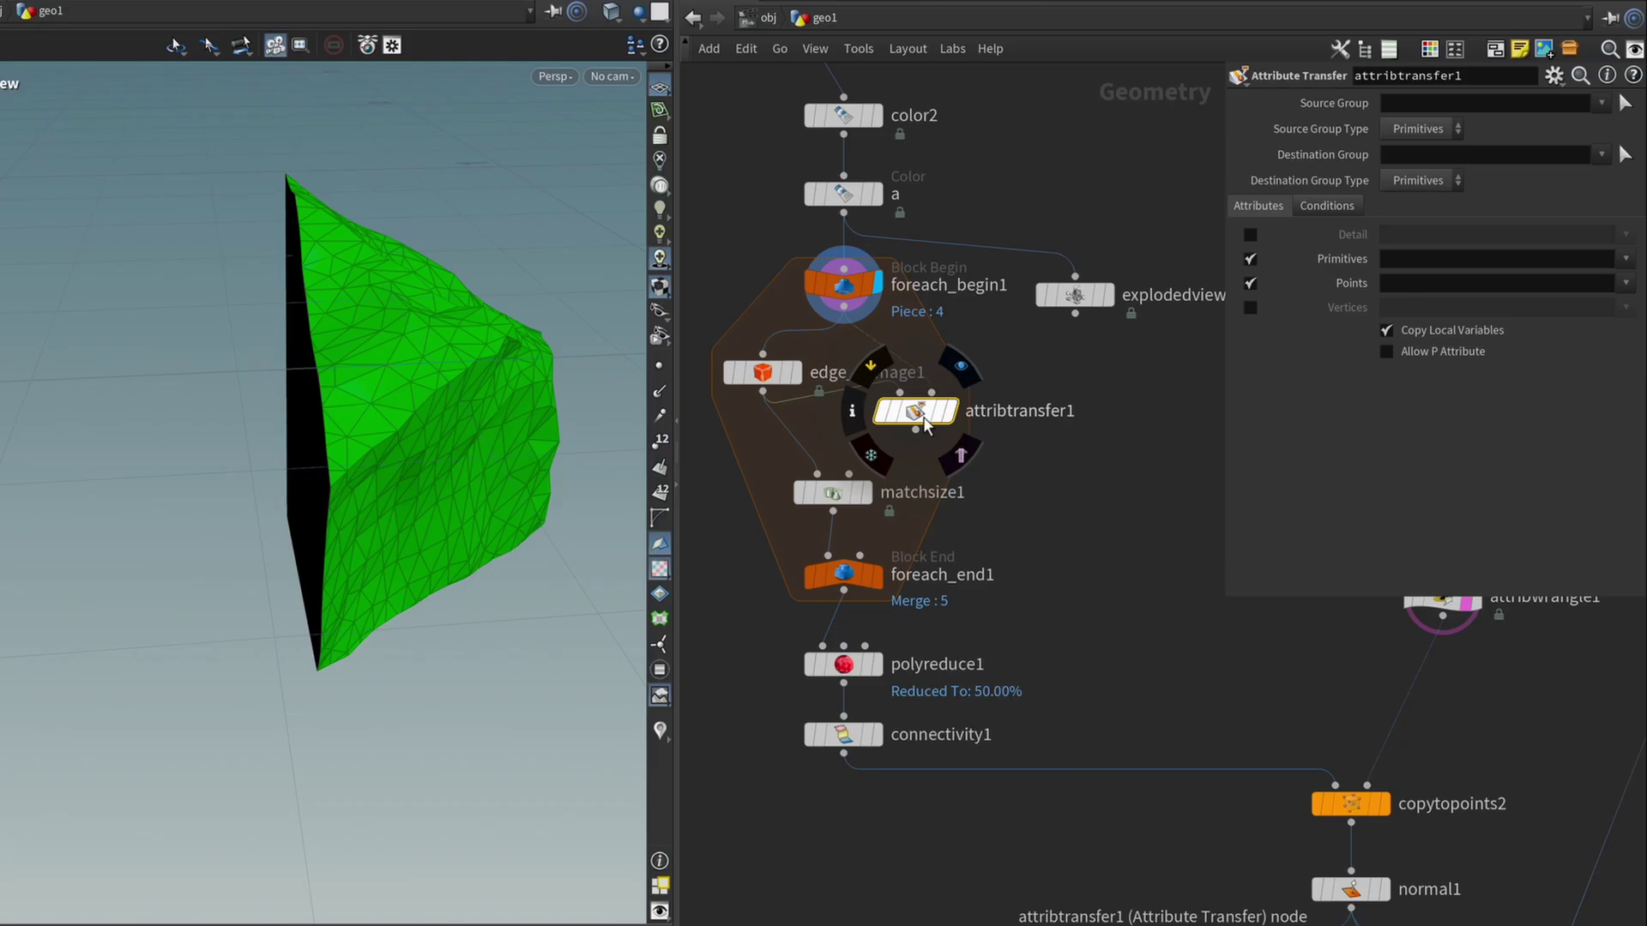
{"action": "left_click_drag", "start_coordinate": [925, 422], "coordinate": [882, 446]}
{"action": "left_click", "coordinate": [911, 436]}
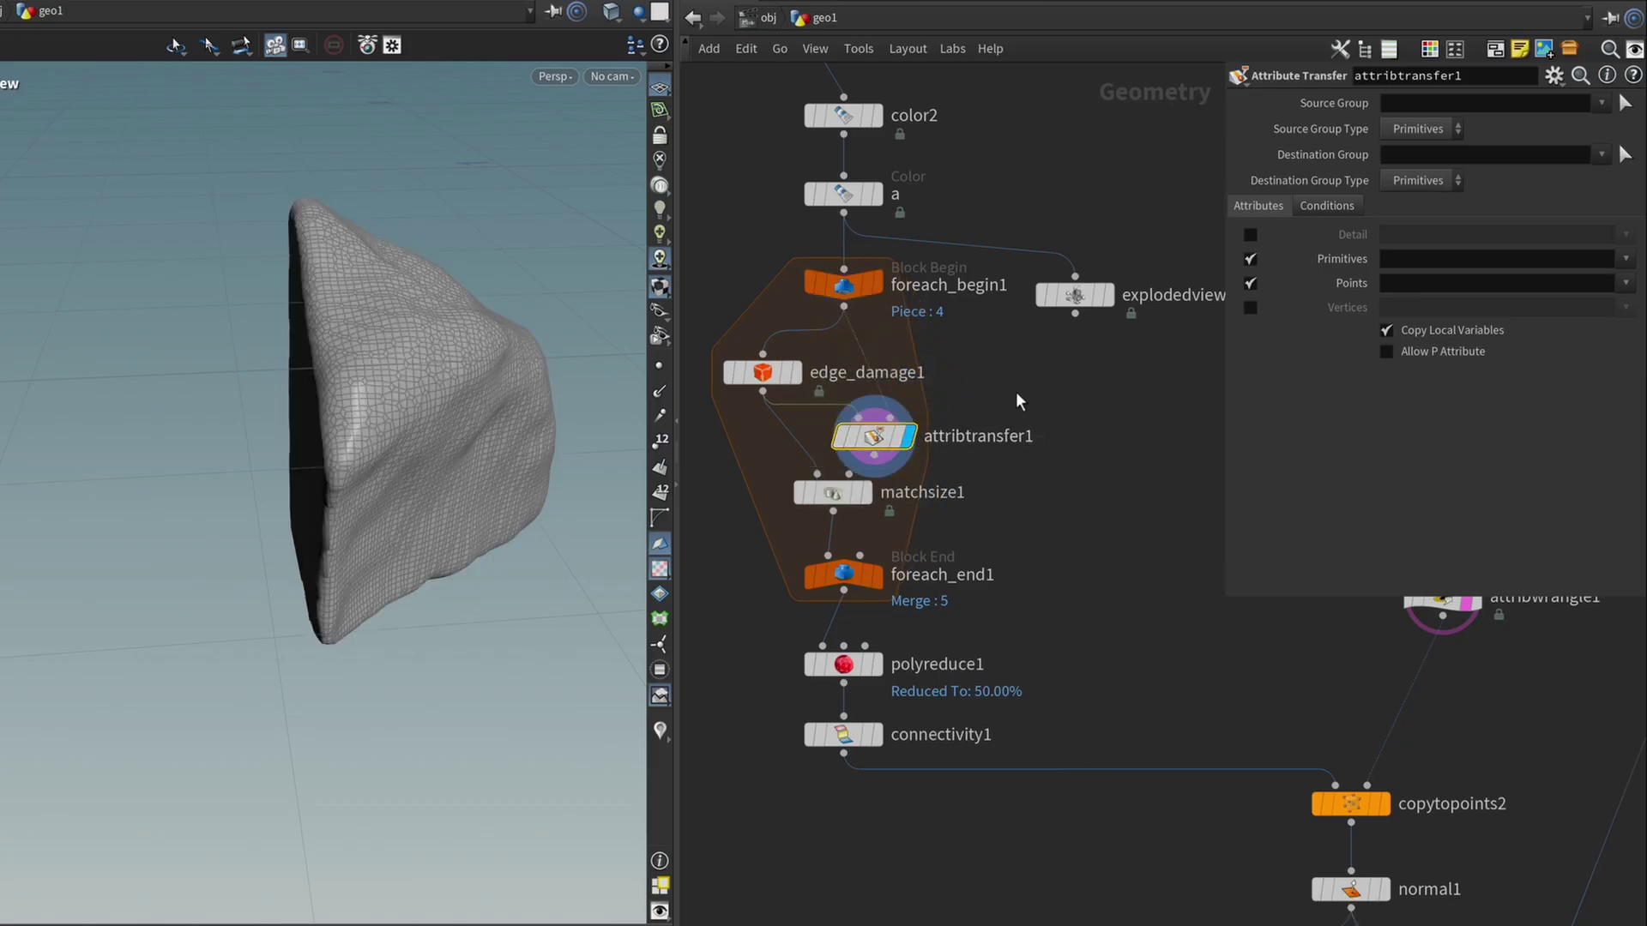
Set attribtransfer1 to transfer vertex attributes only, with primitive and point transfer off
{"action": "left_click_drag", "start_coordinate": [455, 446], "coordinate": [514, 441]}
{"action": "left_click", "coordinate": [1251, 259]}
{"action": "left_click", "coordinate": [1251, 283]}
{"action": "left_click", "coordinate": [1250, 307]}
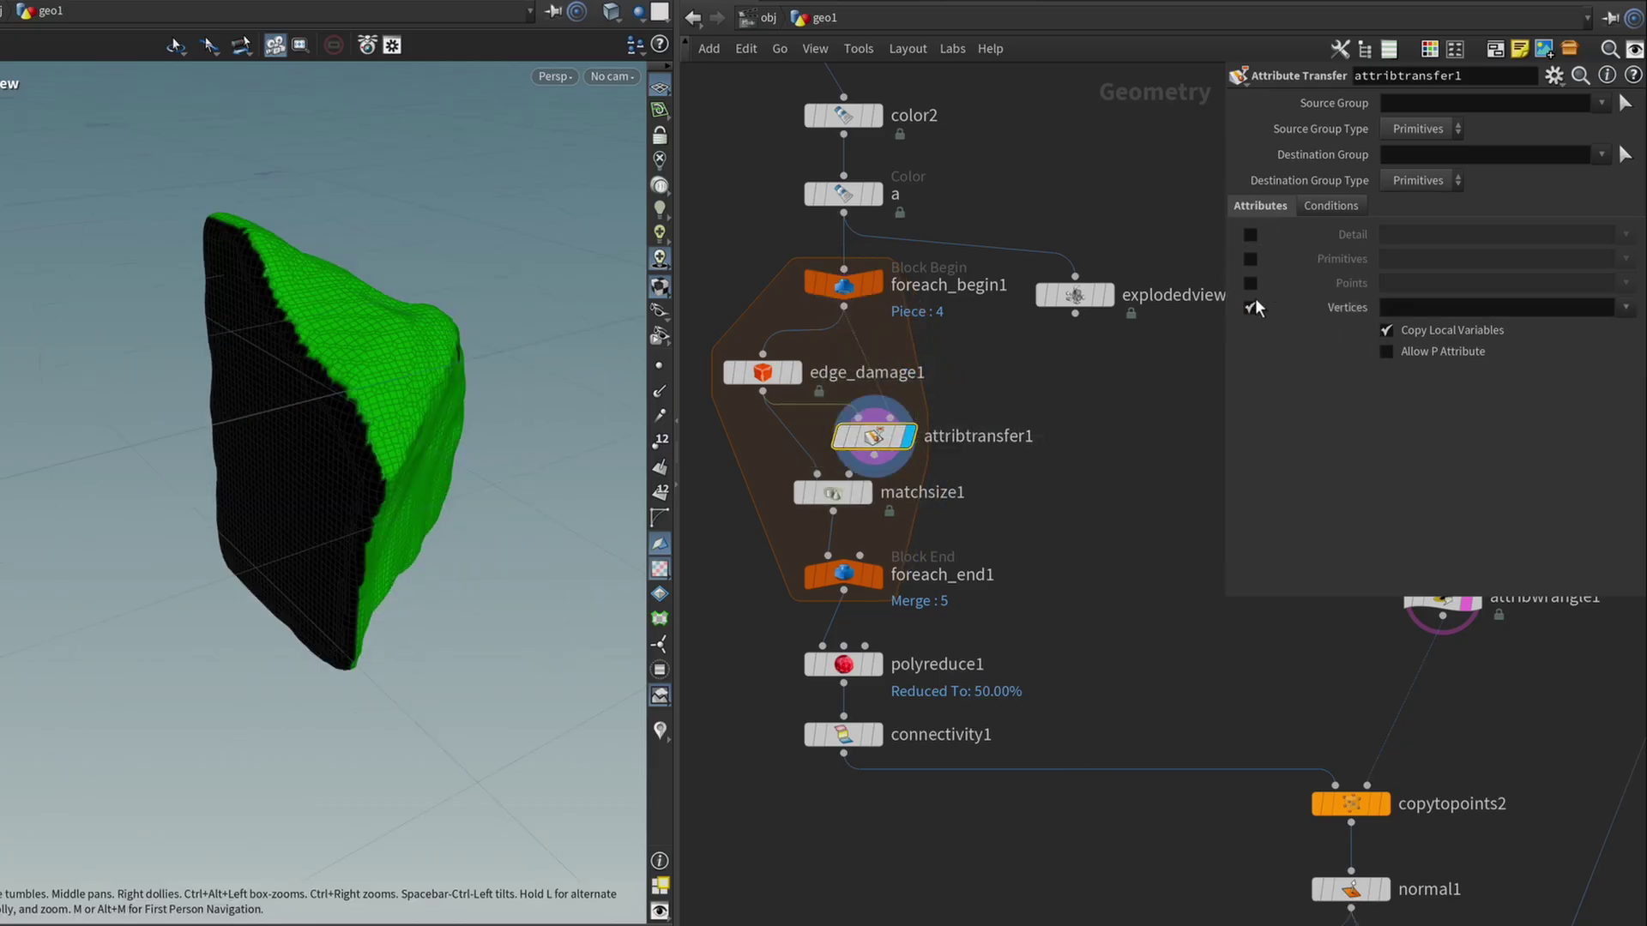
{"action": "left_click", "coordinate": [1625, 308]}
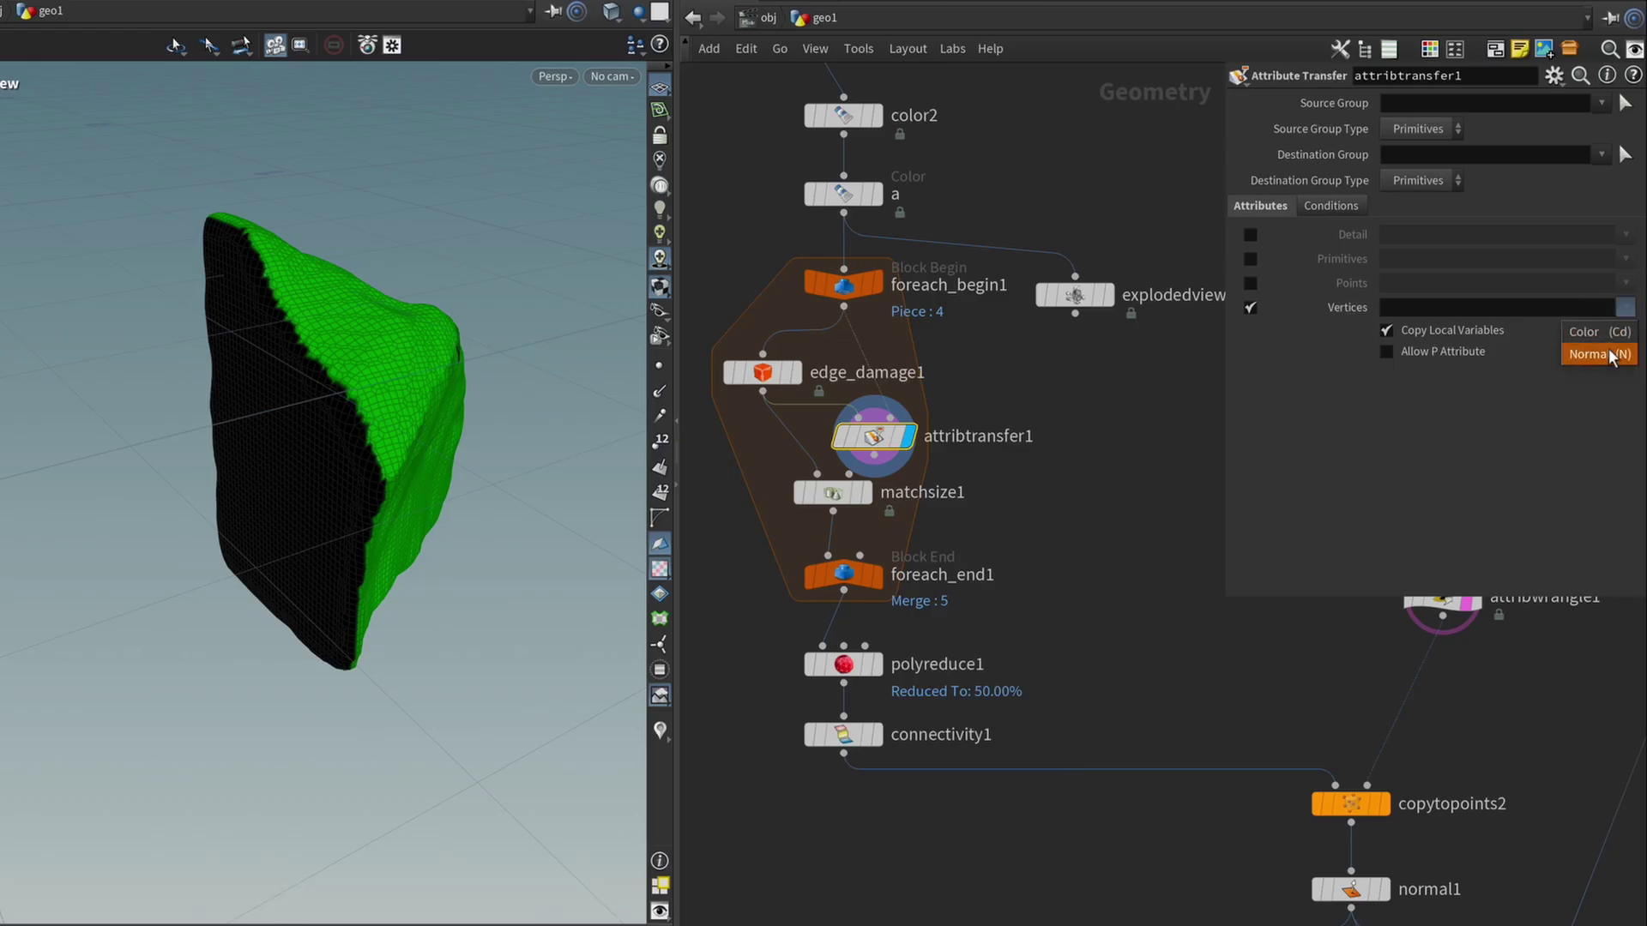
Display foreach_end1 and orbit the cracked chunk with its green seams
{"action": "left_click_drag", "start_coordinate": [330, 412], "coordinate": [386, 419]}
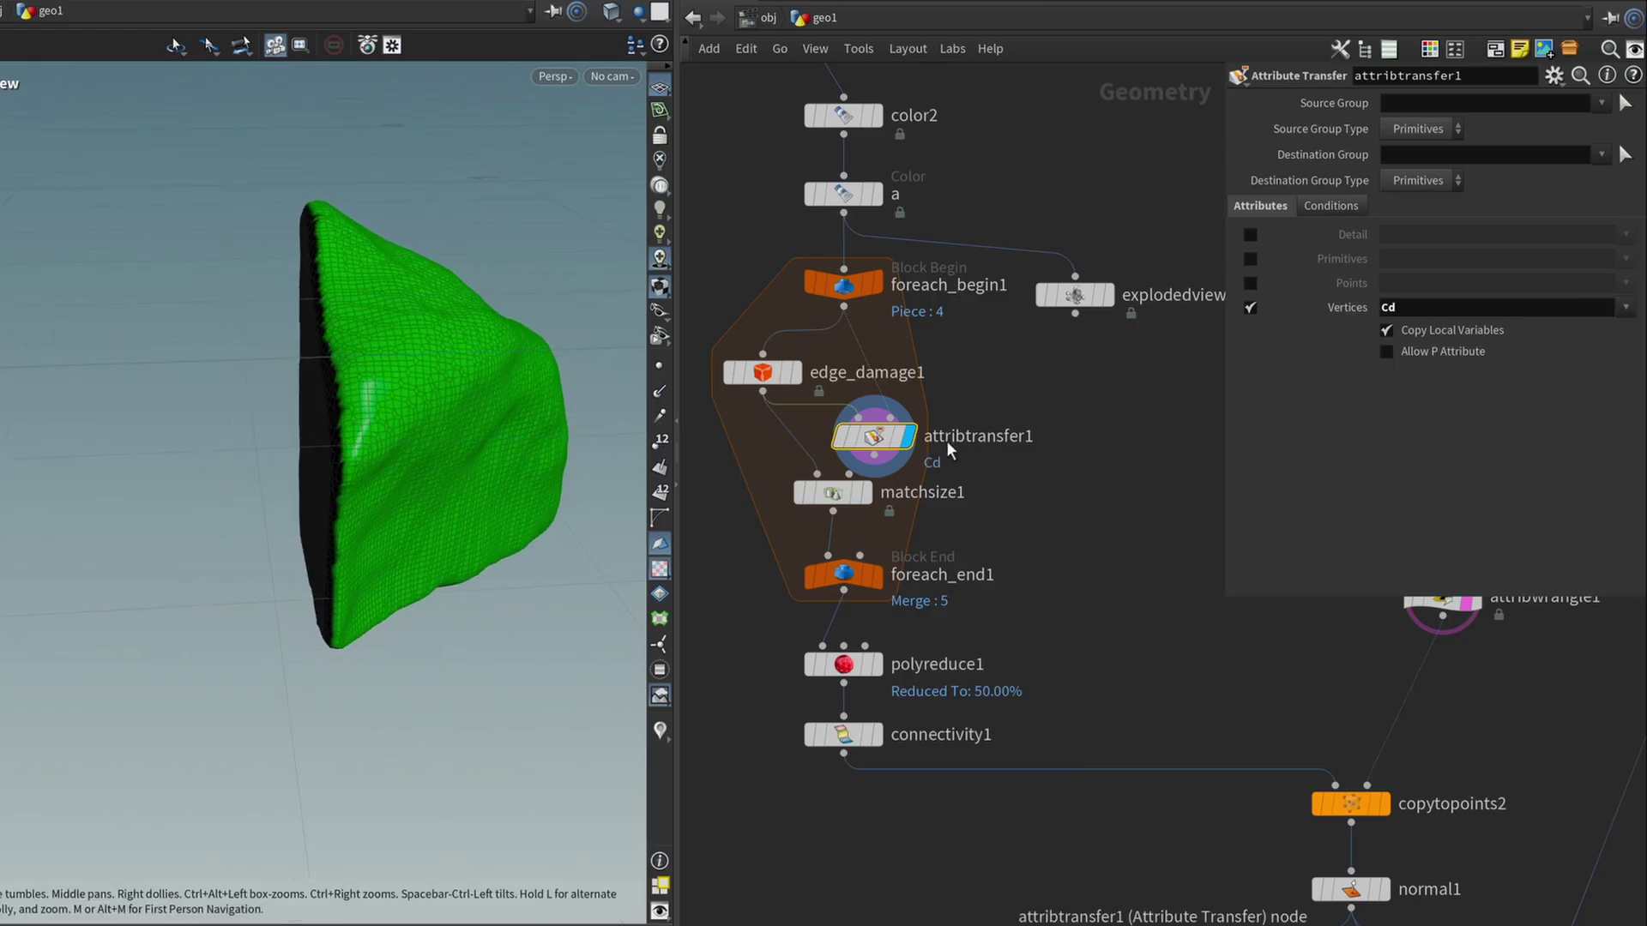
{"action": "left_click_drag", "start_coordinate": [846, 464], "coordinate": [868, 478]}
{"action": "middle_click_drag", "start_coordinate": [868, 478], "coordinate": [887, 411]}
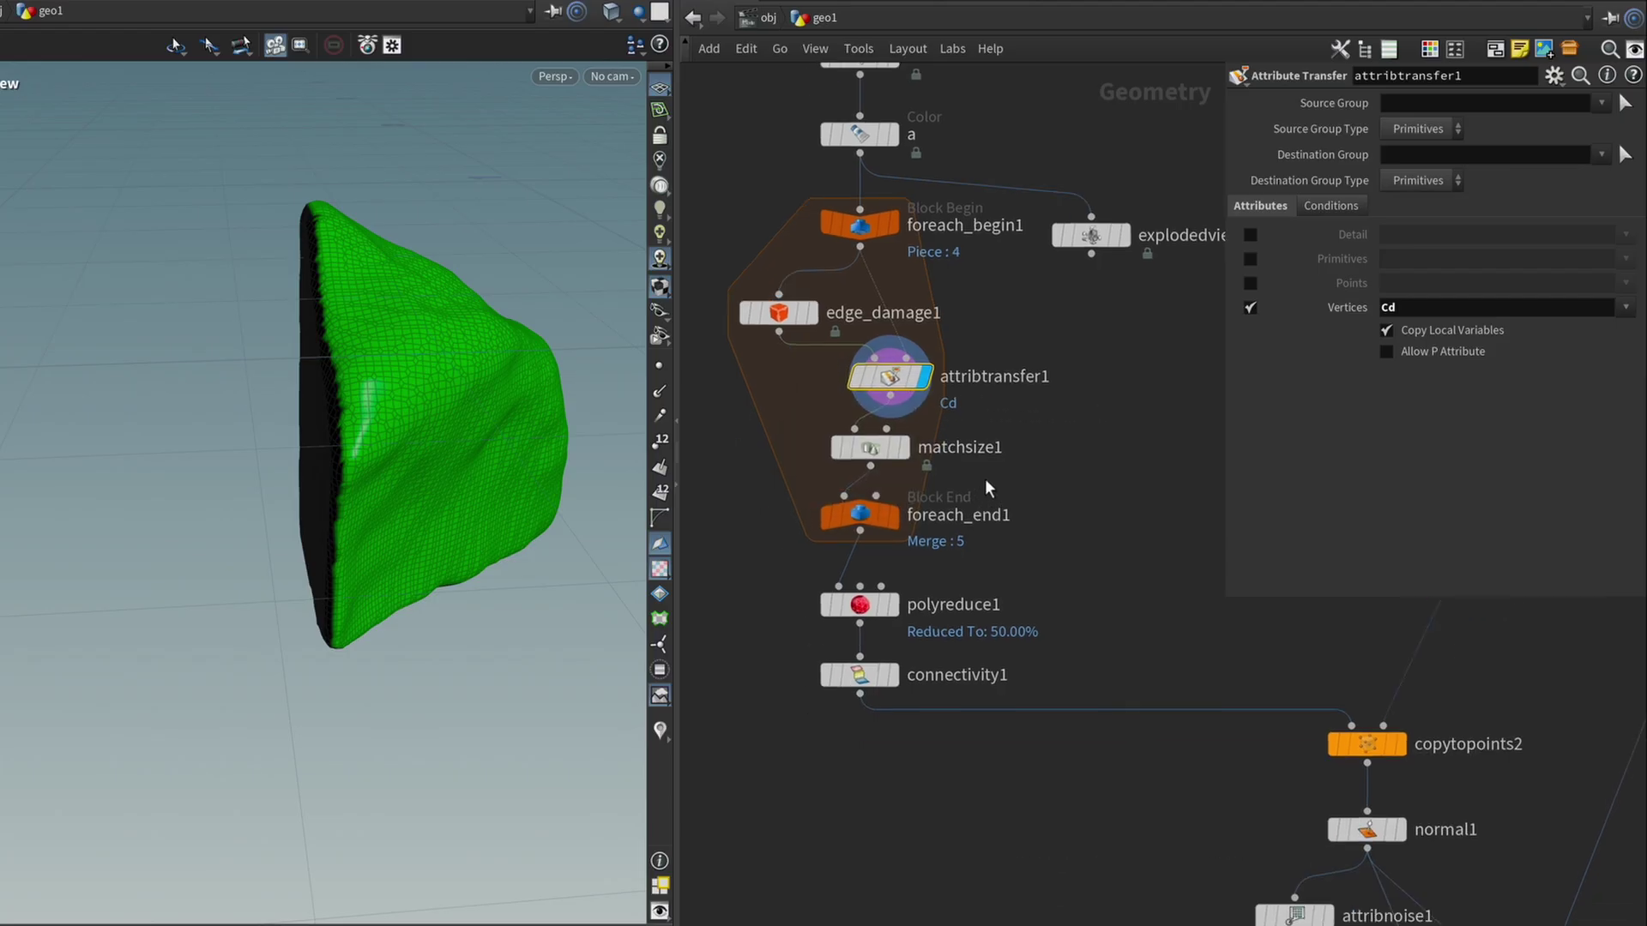
{"action": "left_click", "coordinate": [897, 511]}
{"action": "left_click_drag", "start_coordinate": [228, 541], "coordinate": [283, 352]}
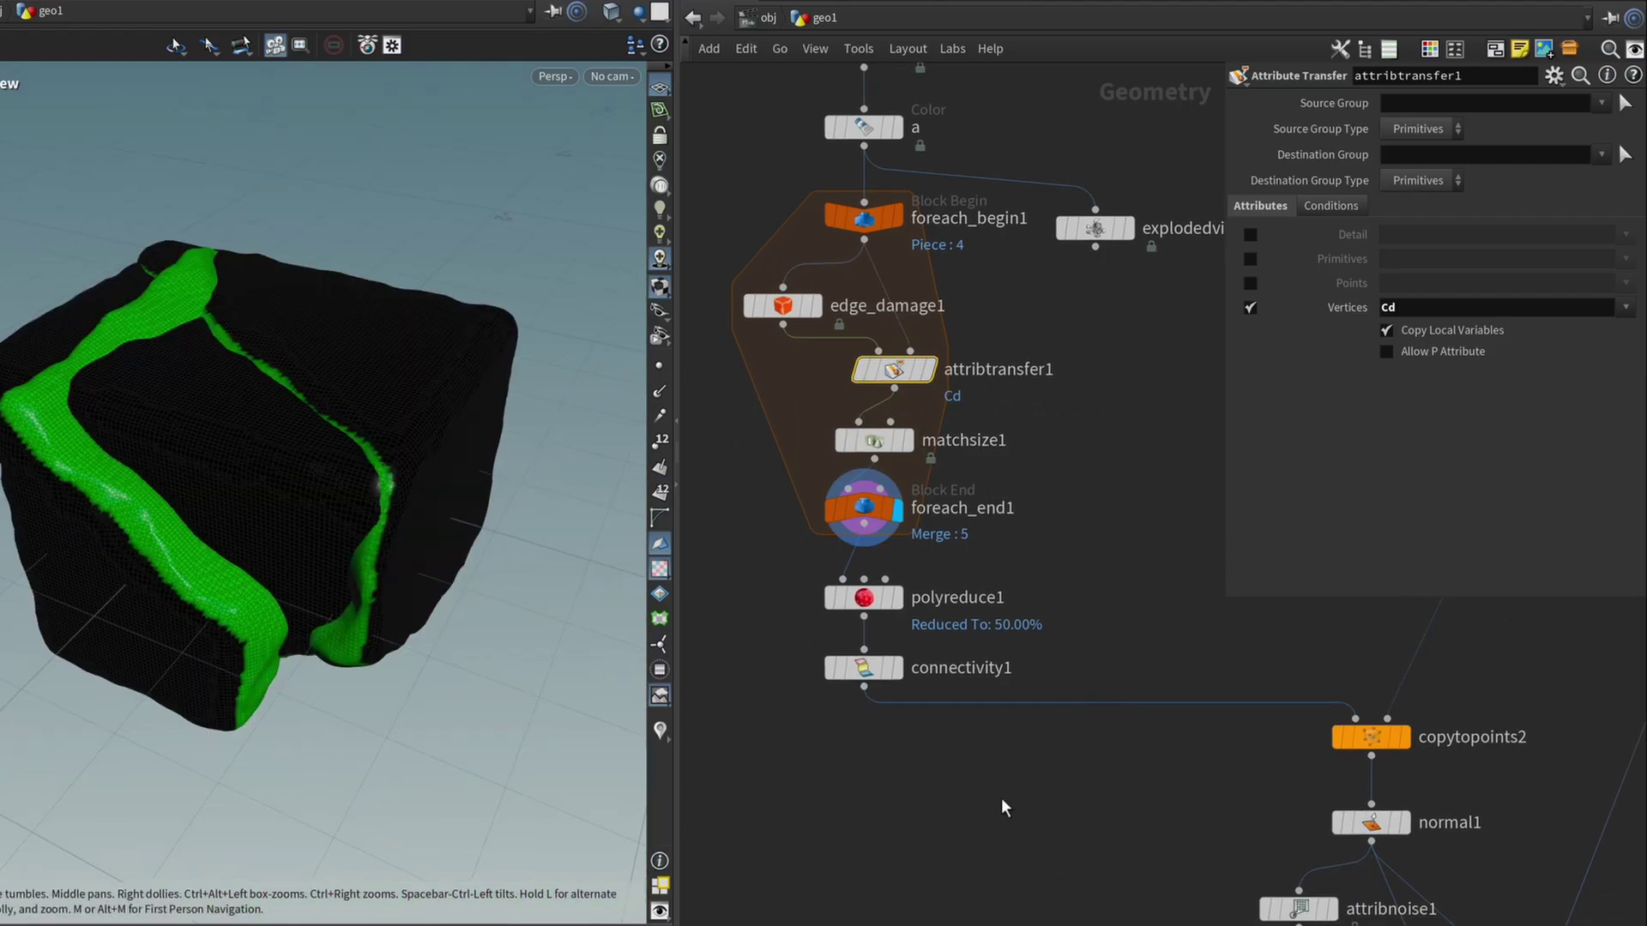
{"action": "mouse_move", "coordinate": [772, 566]}
{"action": "middle_mouse_down"}
{"action": "mouse_move", "coordinate": [769, 473]}
{"action": "mouse_move", "coordinate": [795, 569]}
{"action": "middle_mouse_up"}
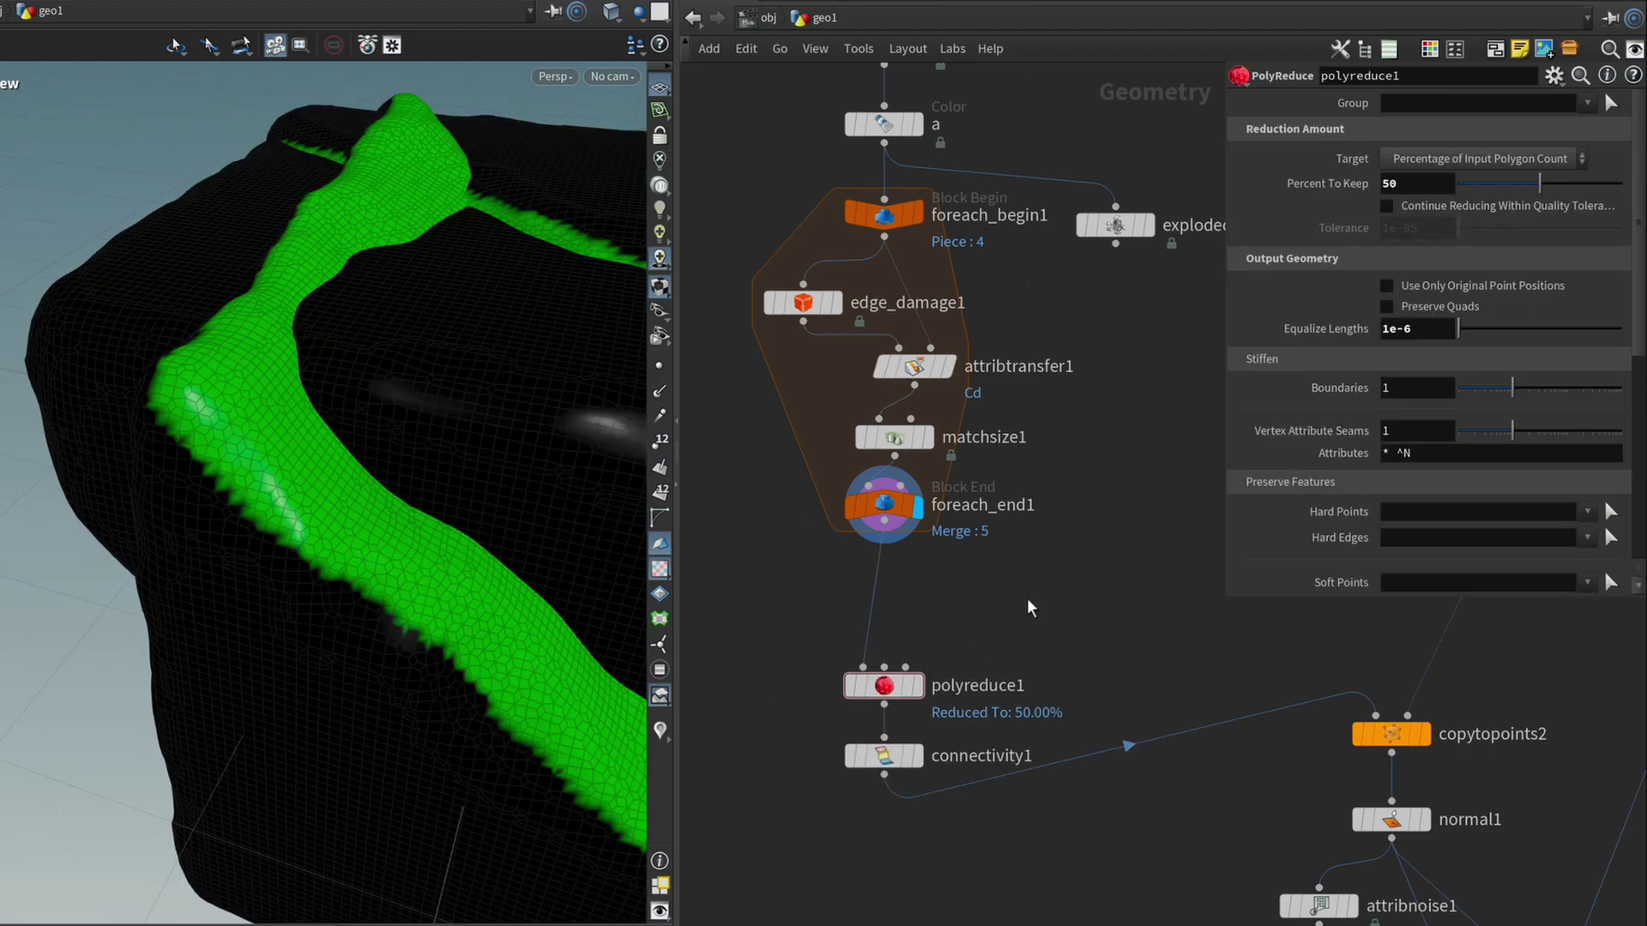
Insert an Attribute Promote node (attribpromote1) on the wire before polyreduce1 using 'apr'
{"action": "key", "text": "Tab"}
{"action": "type", "text": "apr"}
{"action": "key", "text": "Down"}
{"action": "key", "text": "Return"}
{"action": "left_click", "coordinate": [883, 599]}
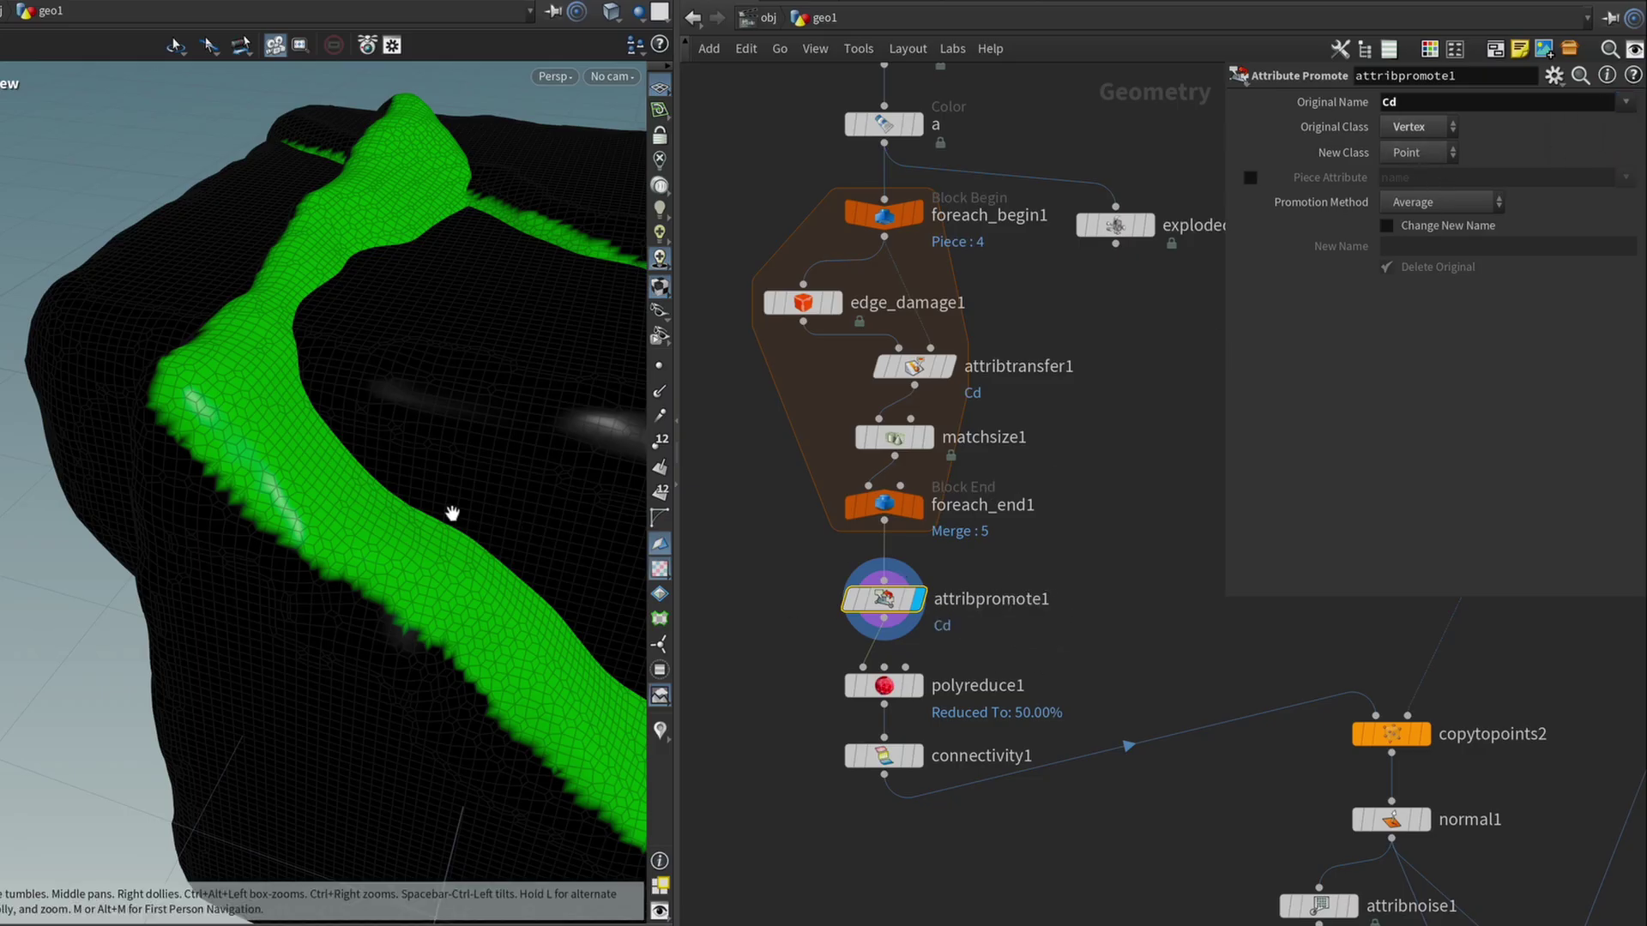
Display polyreduce1 and pick Labs Measure Curvature via the 'measurec' search
{"action": "left_click_drag", "start_coordinate": [448, 511], "coordinate": [523, 481]}
{"action": "middle_click_drag", "start_coordinate": [1058, 700], "coordinate": [1071, 656]}
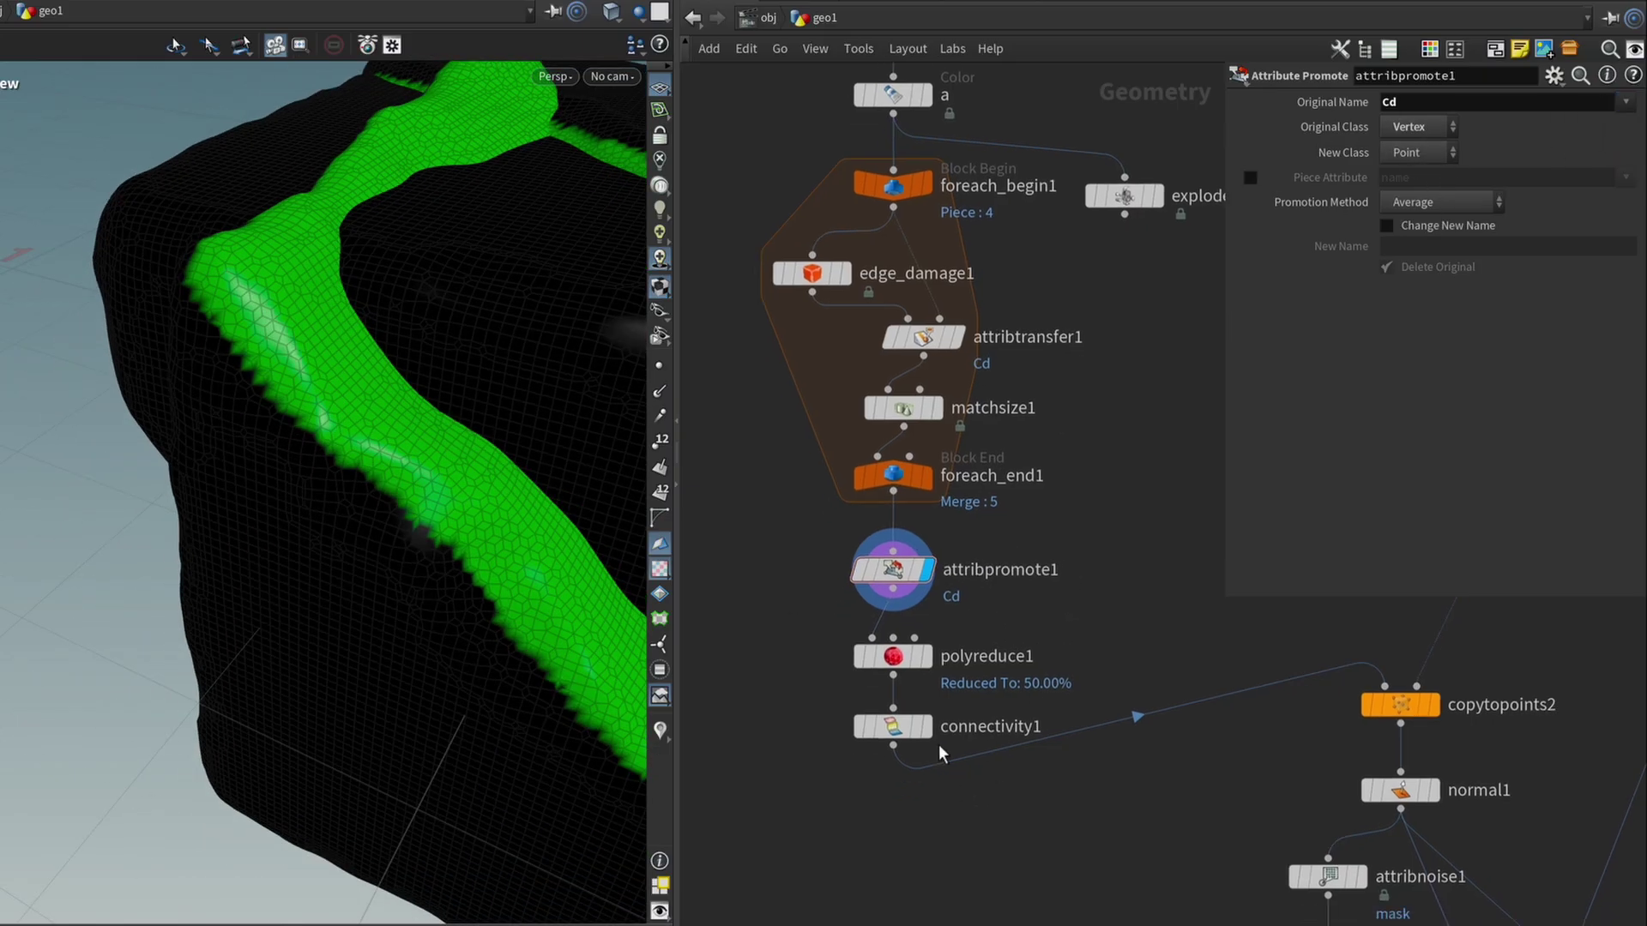
{"action": "mouse_move", "coordinate": [933, 662]}
{"action": "left_click", "coordinate": [936, 615]}
{"action": "middle_click_drag", "start_coordinate": [1008, 817], "coordinate": [1000, 738]}
{"action": "key", "text": "Tab"}
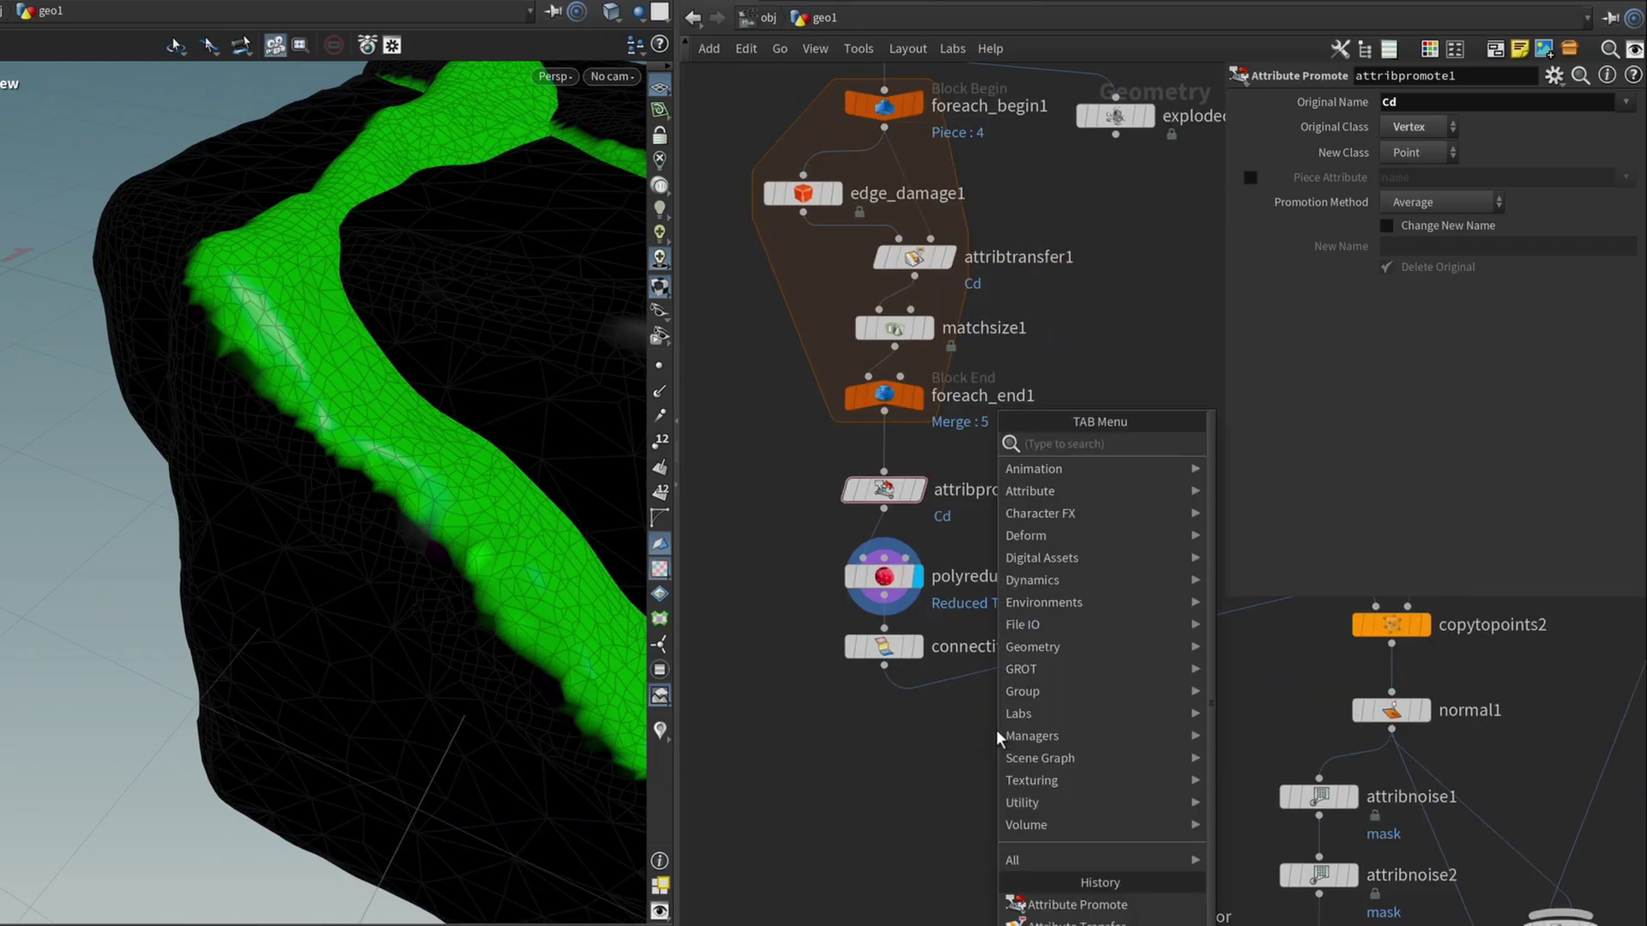
{"action": "type", "text": "measurecur"}
{"action": "key", "text": "Return"}
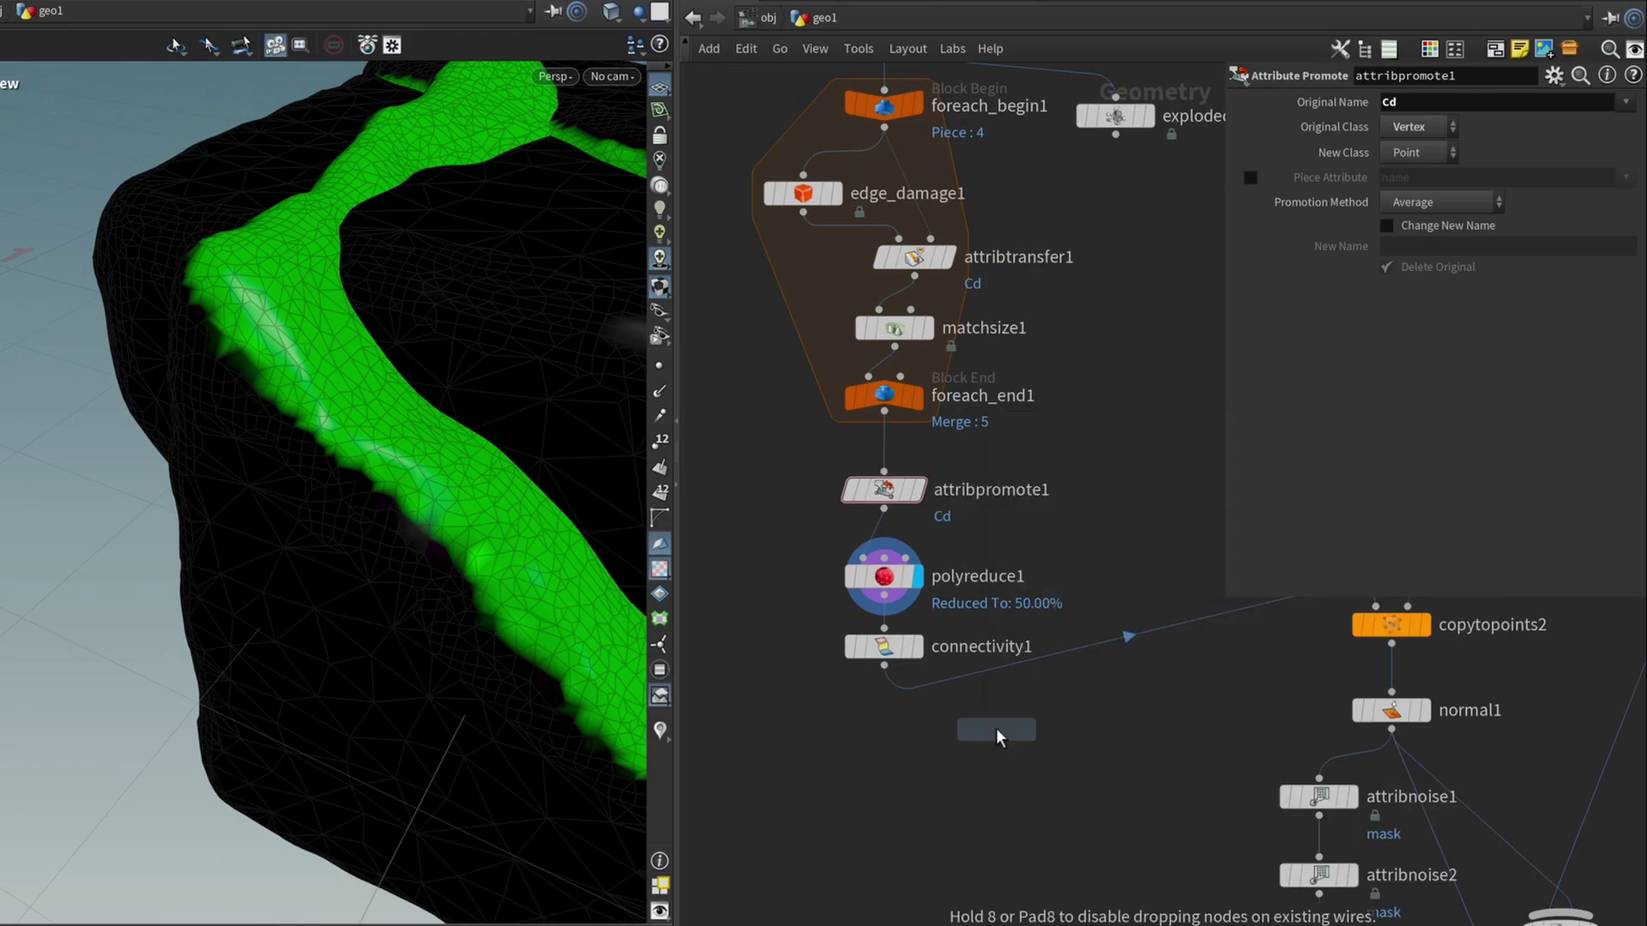
Drop measure_curvature1 between polyreduce1 and connectivity1 and select it
{"action": "left_click", "coordinate": [939, 677]}
{"action": "left_click_drag", "start_coordinate": [802, 635], "coordinate": [1132, 681]}
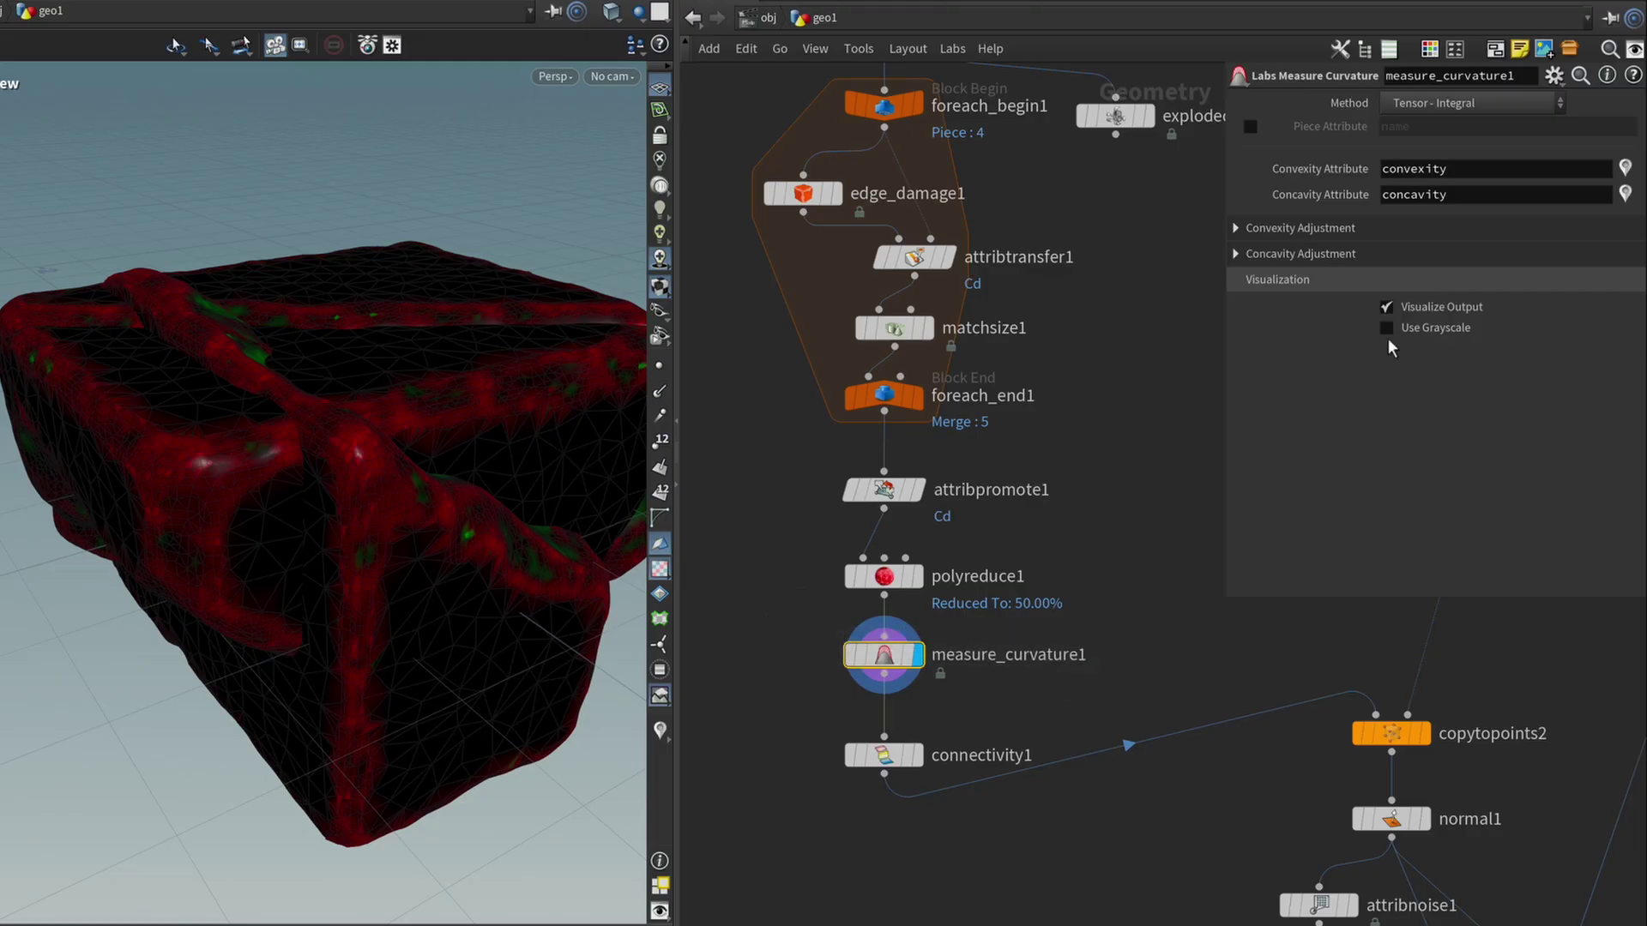
{"action": "scroll", "coordinate": [353, 544], "scroll_direction": "up", "scroll_amount": 6}
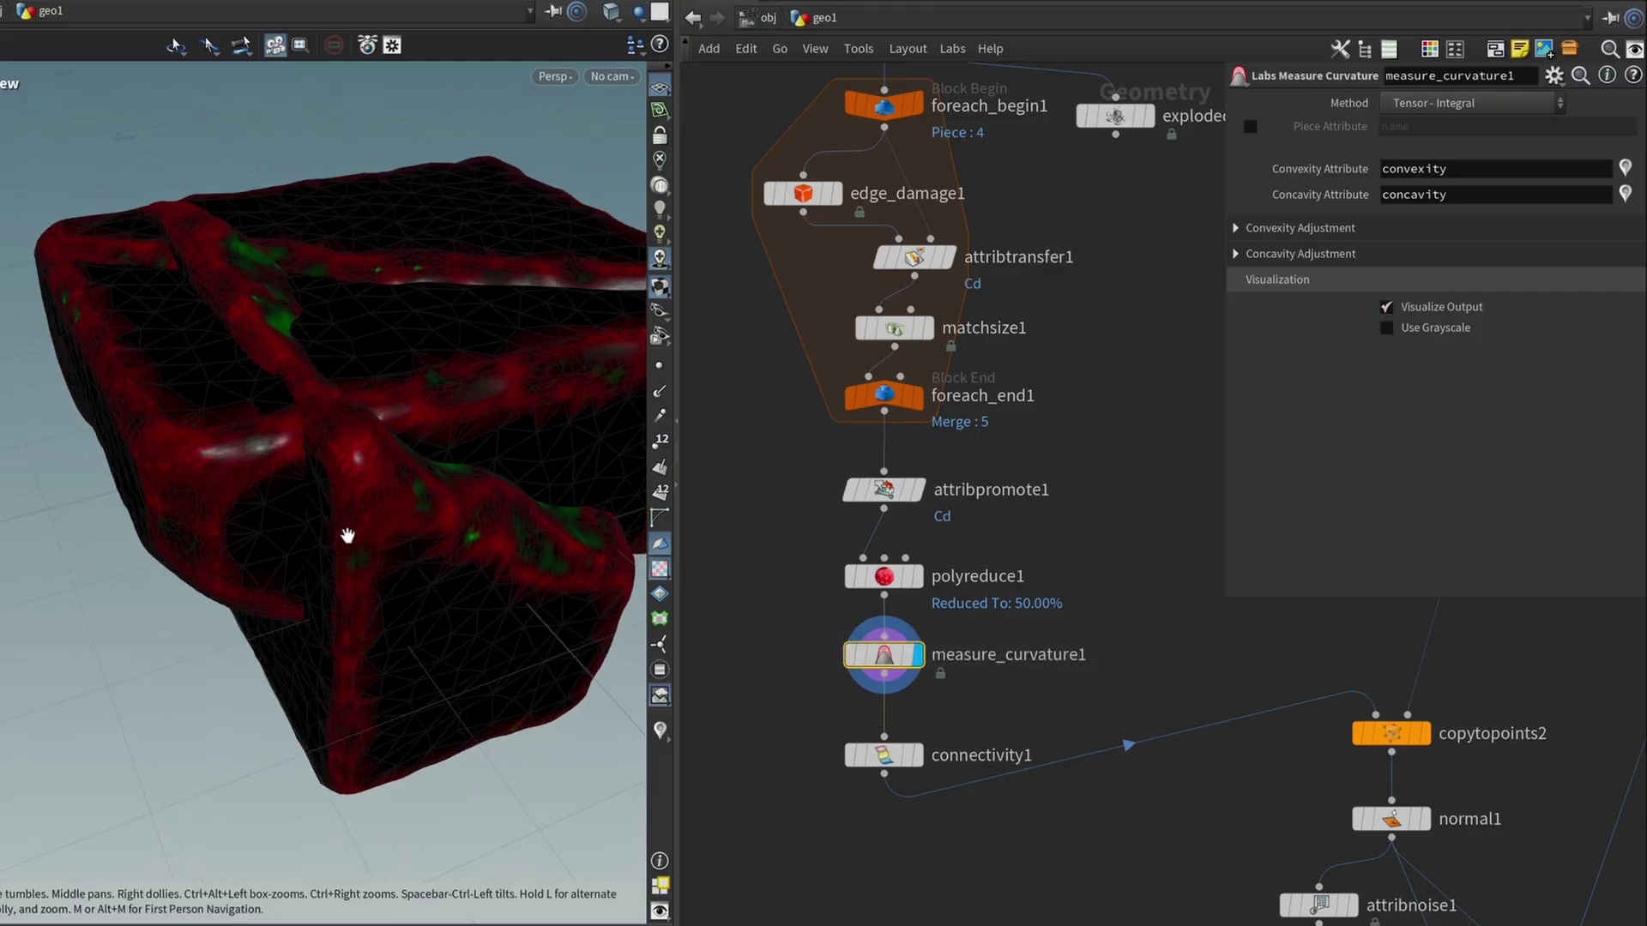
{"action": "middle_click_drag", "start_coordinate": [368, 595], "coordinate": [144, 380]}
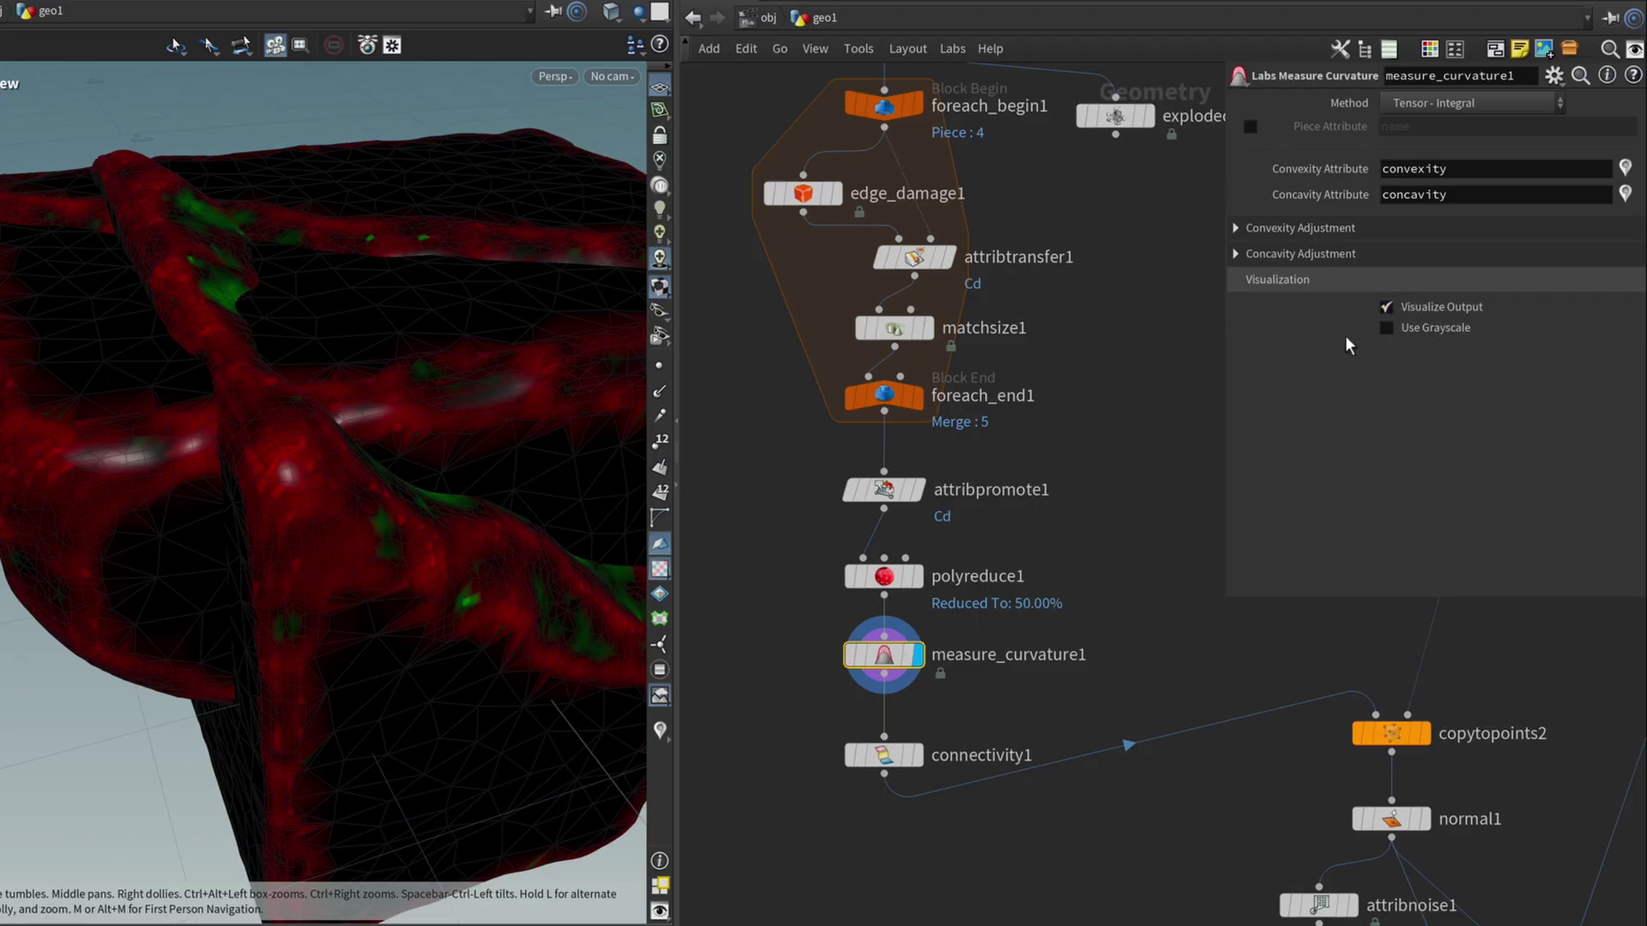
Lower the remap ramp's right end, set Convexity Multiplier to 5, and disable Visualize Output
{"action": "left_click", "coordinate": [1264, 252]}
{"action": "left_click_drag", "start_coordinate": [1621, 365], "coordinate": [1625, 403]}
{"action": "middle_click_drag", "start_coordinate": [412, 515], "coordinate": [314, 471]}
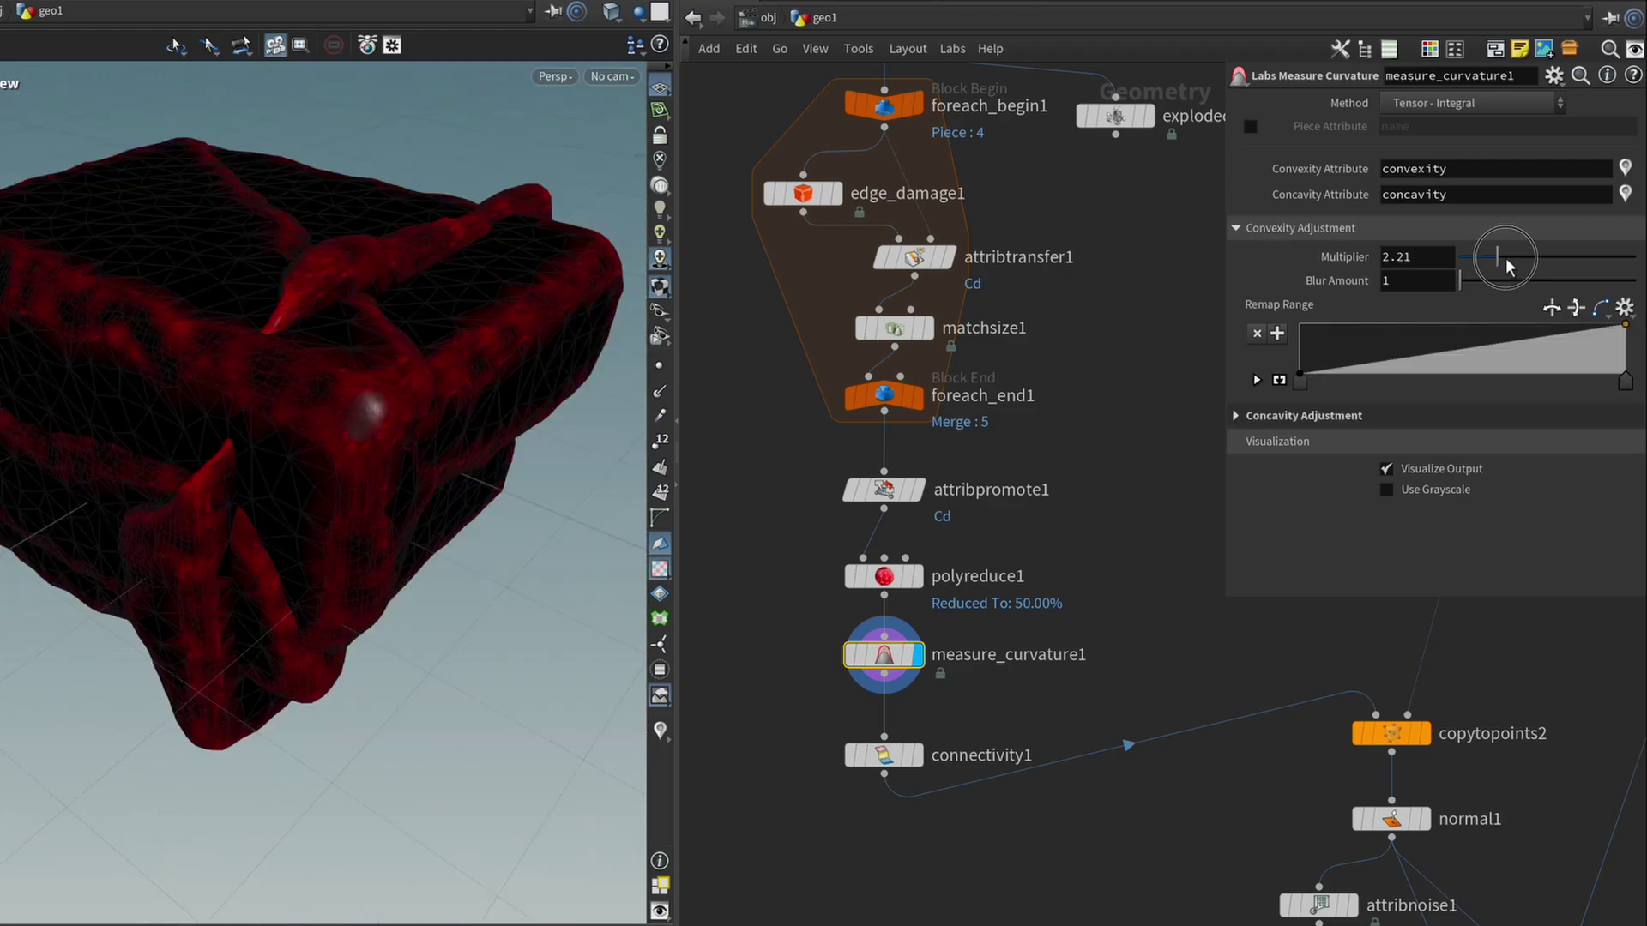
{"action": "left_click_drag", "start_coordinate": [1507, 257], "coordinate": [1547, 258]}
{"action": "left_click_drag", "start_coordinate": [514, 412], "coordinate": [353, 488]}
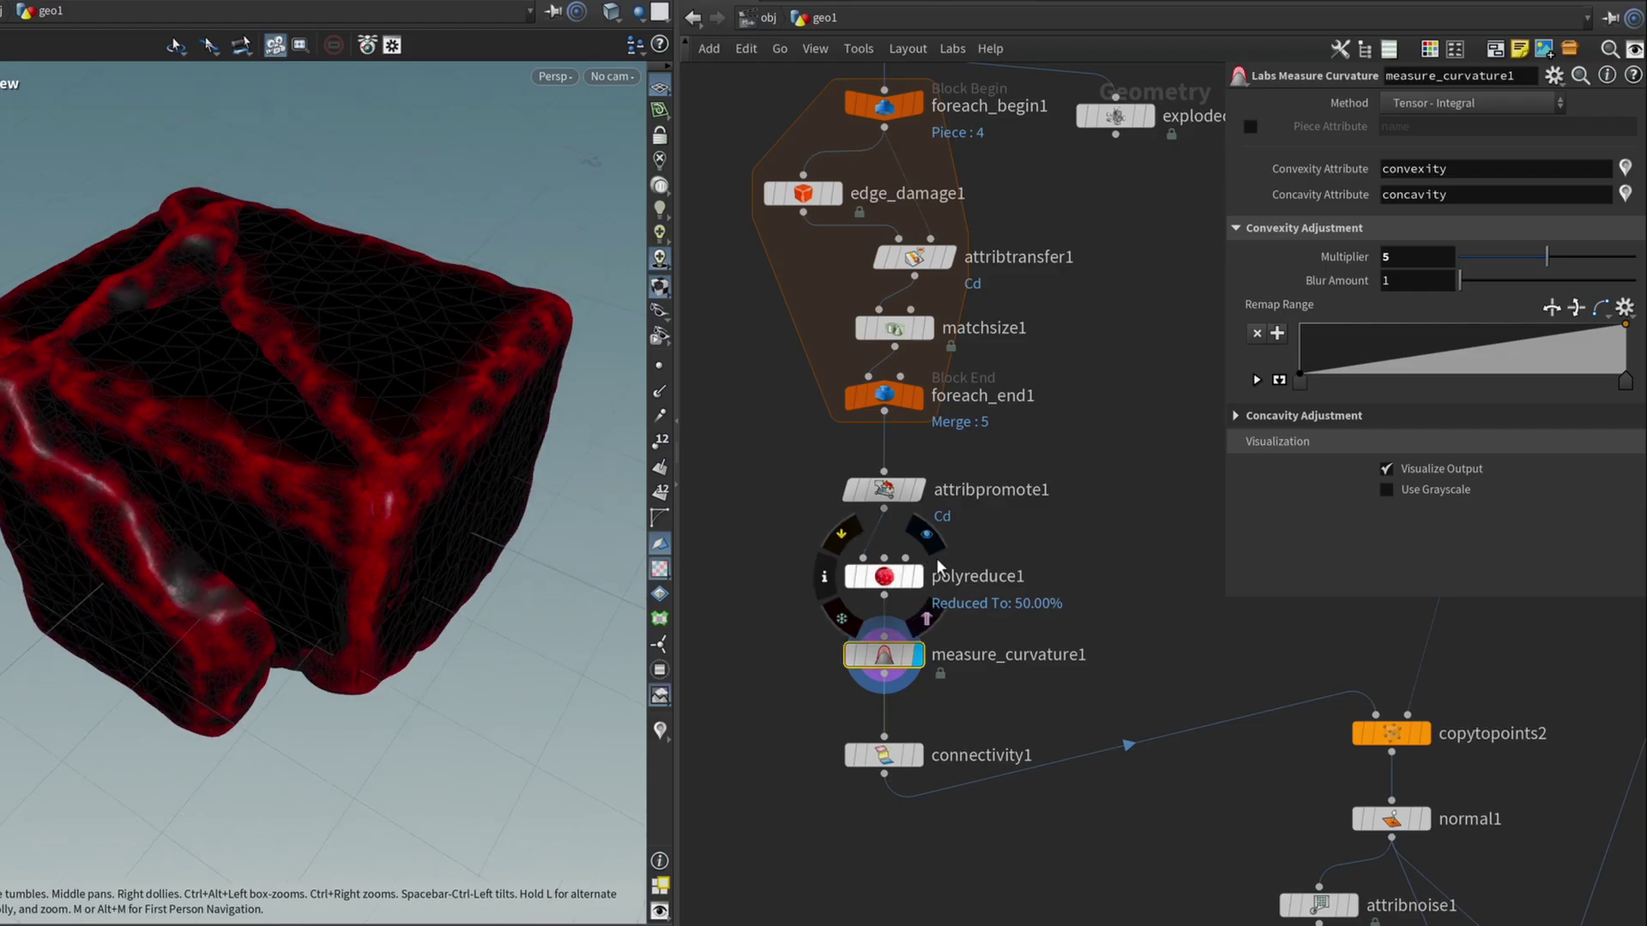
{"action": "scroll", "coordinate": [1115, 481], "scroll_direction": "down", "scroll_amount": 1}
{"action": "left_click", "coordinate": [1403, 475]}
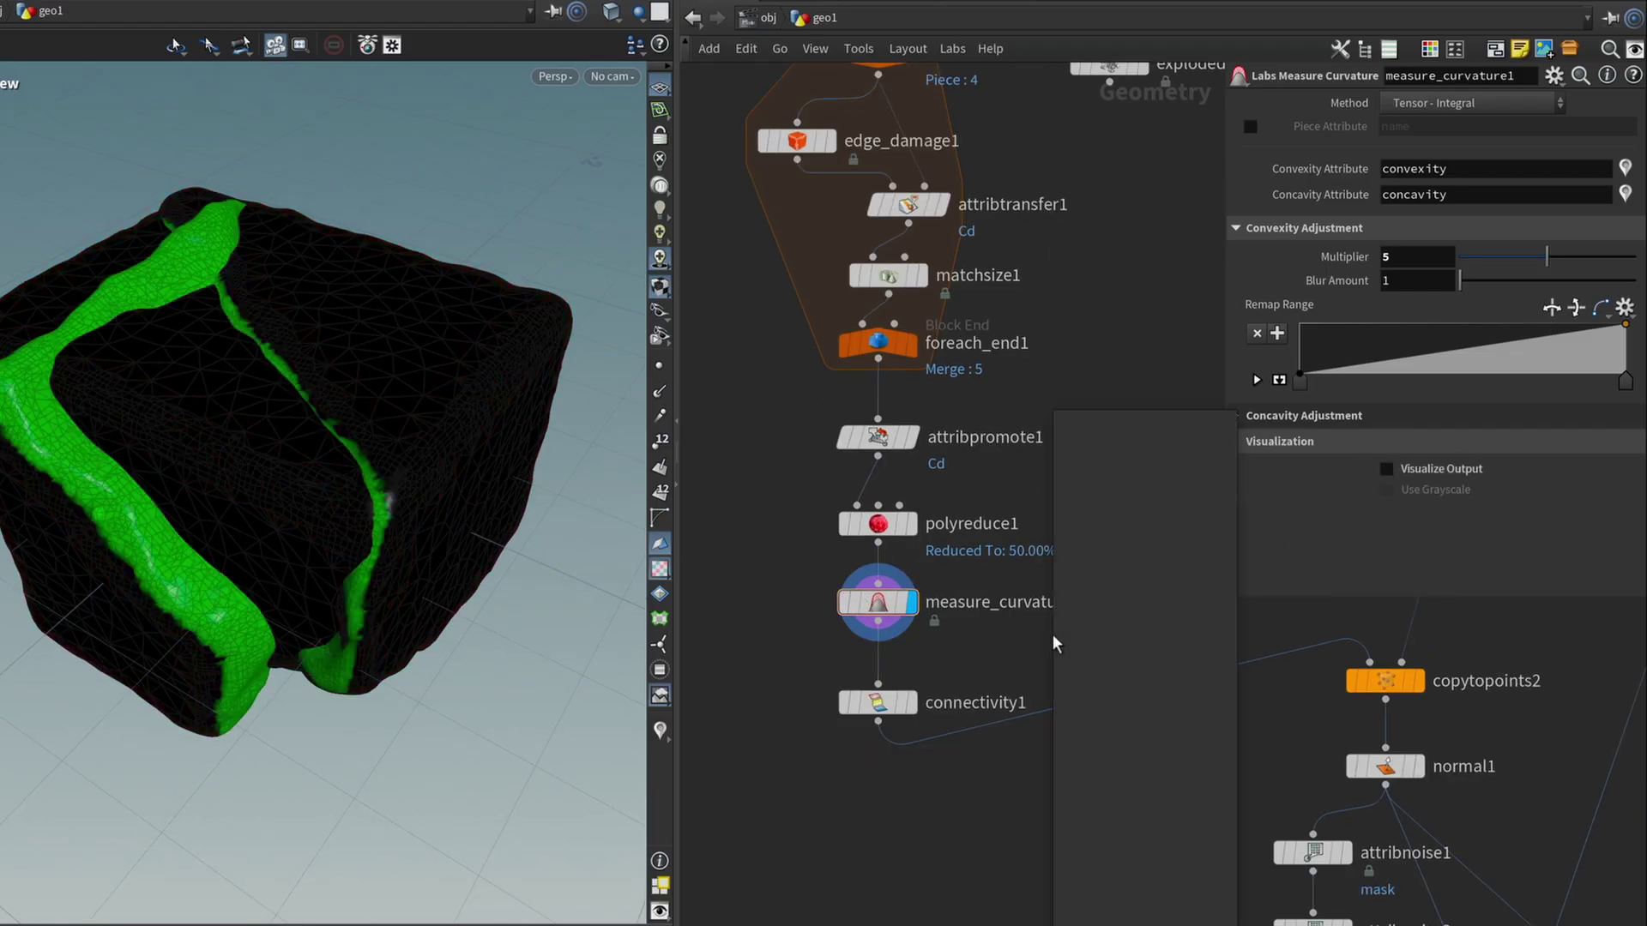
Choose Attribute Wrangle from the node search using 'aw'
{"action": "key", "text": "Tab"}
{"action": "type", "text": "aw"}
{"action": "key", "text": "Return"}
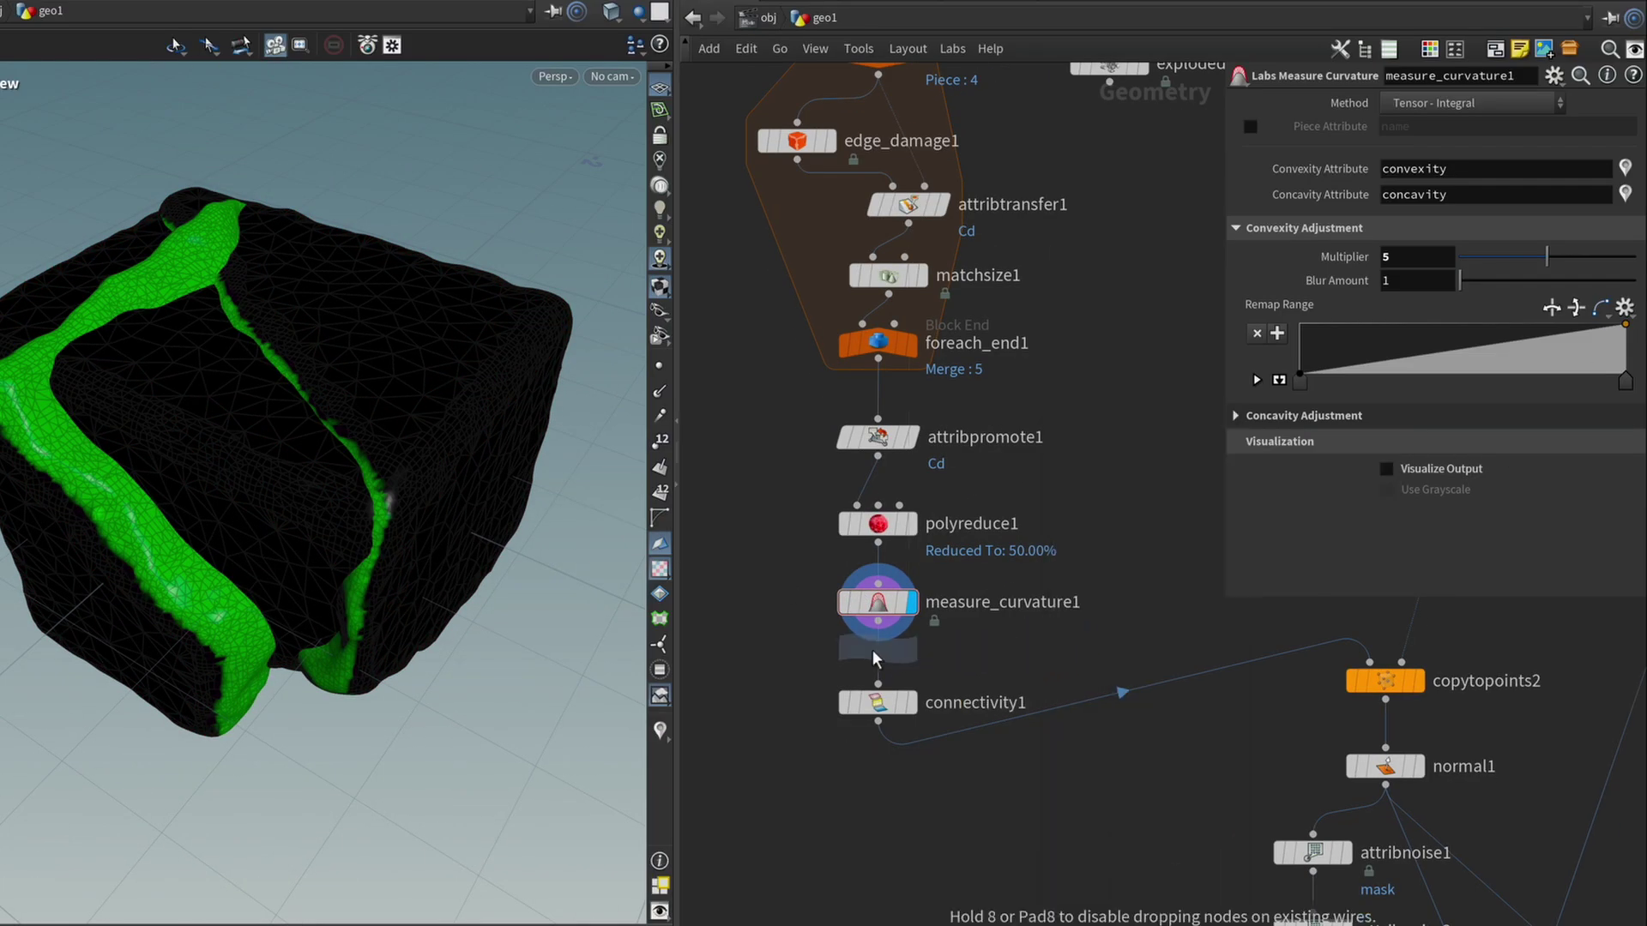
{"action": "left_click", "coordinate": [872, 650]}
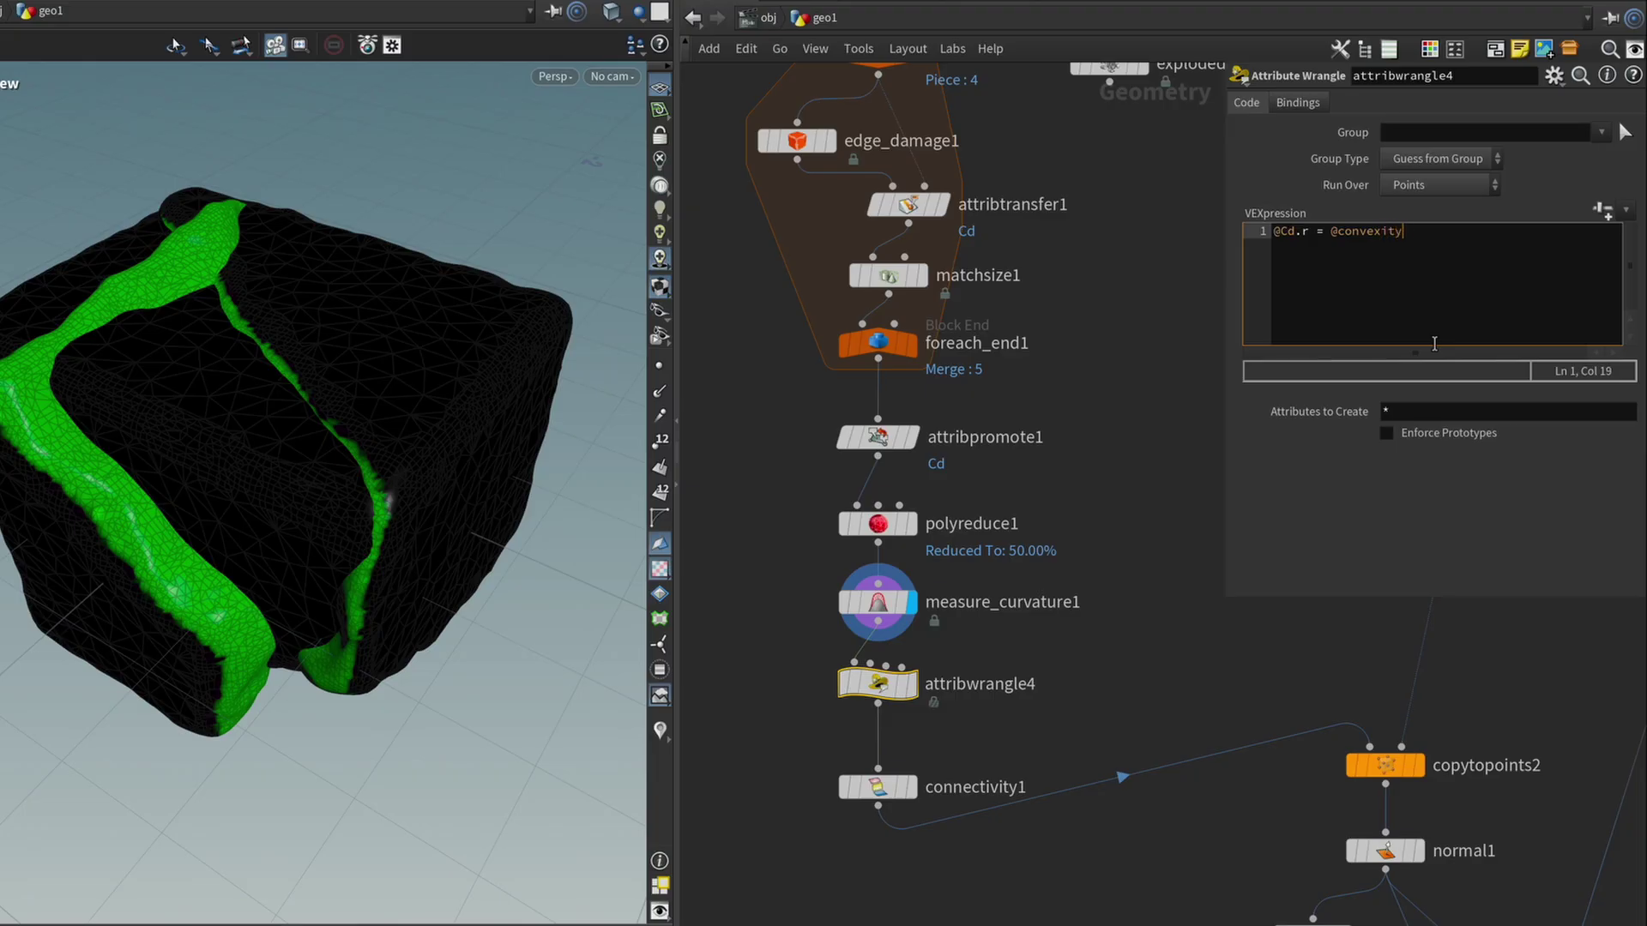
{"action": "left_click", "coordinate": [910, 683]}
{"action": "left_click_drag", "start_coordinate": [429, 601], "coordinate": [283, 549]}
{"action": "middle_click_drag", "start_coordinate": [1154, 738], "coordinate": [1115, 678]}
Add attribnoise3 below attribwrangle4 and display its output
{"action": "key", "text": "Tab"}
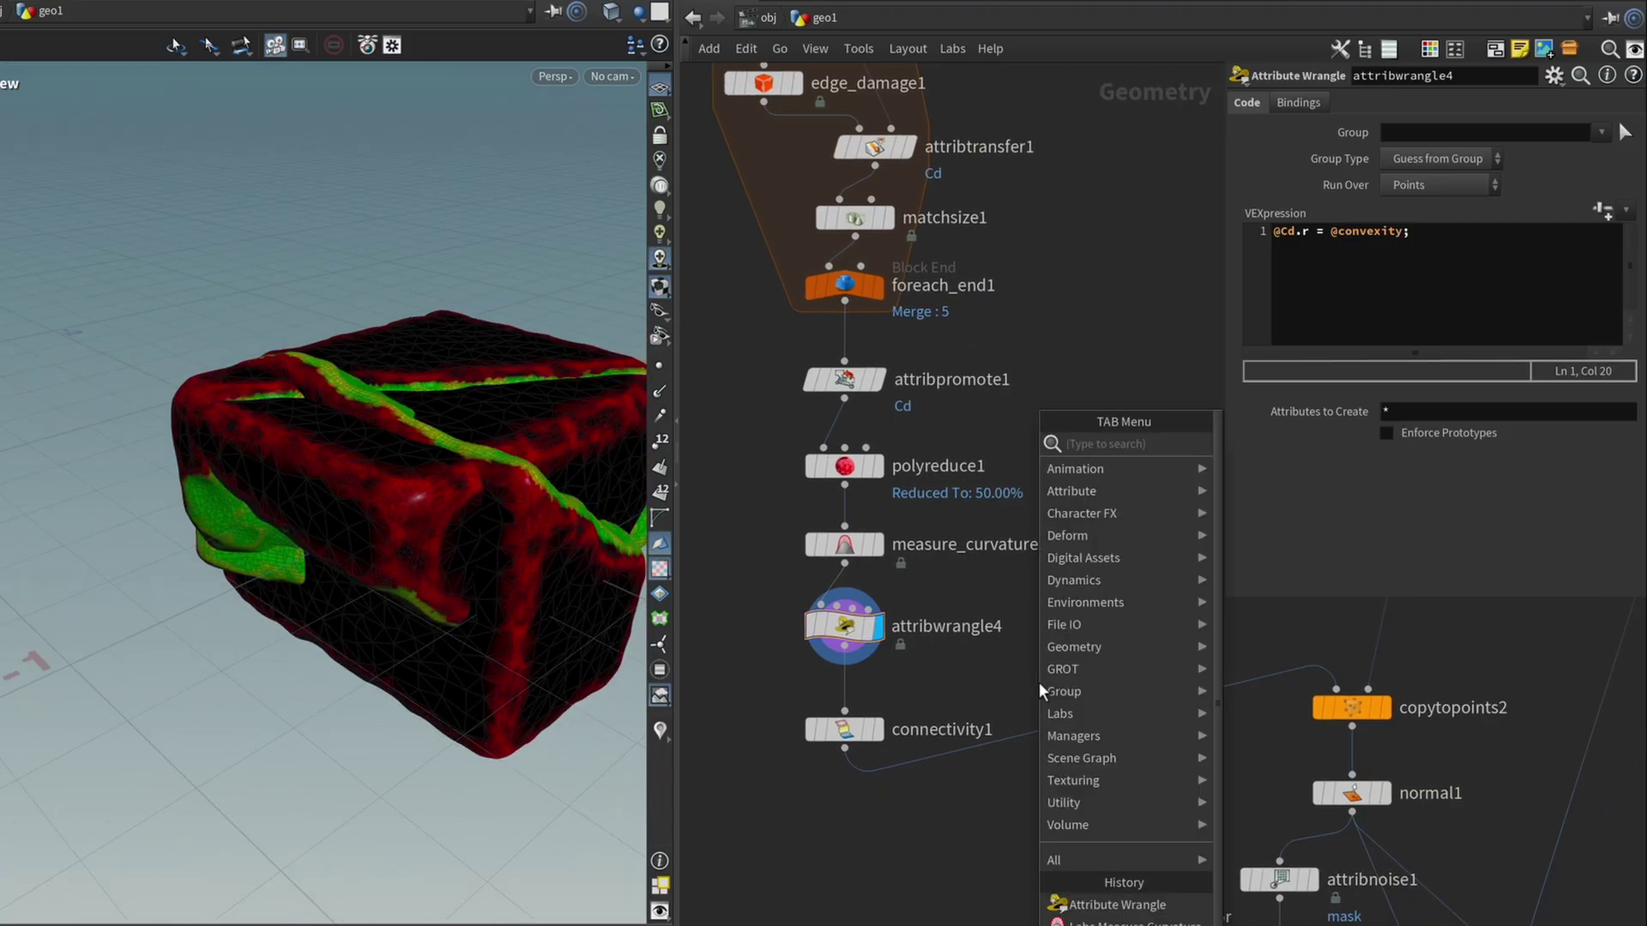
{"action": "type", "text": "attrib noise"}
{"action": "key", "text": "Return"}
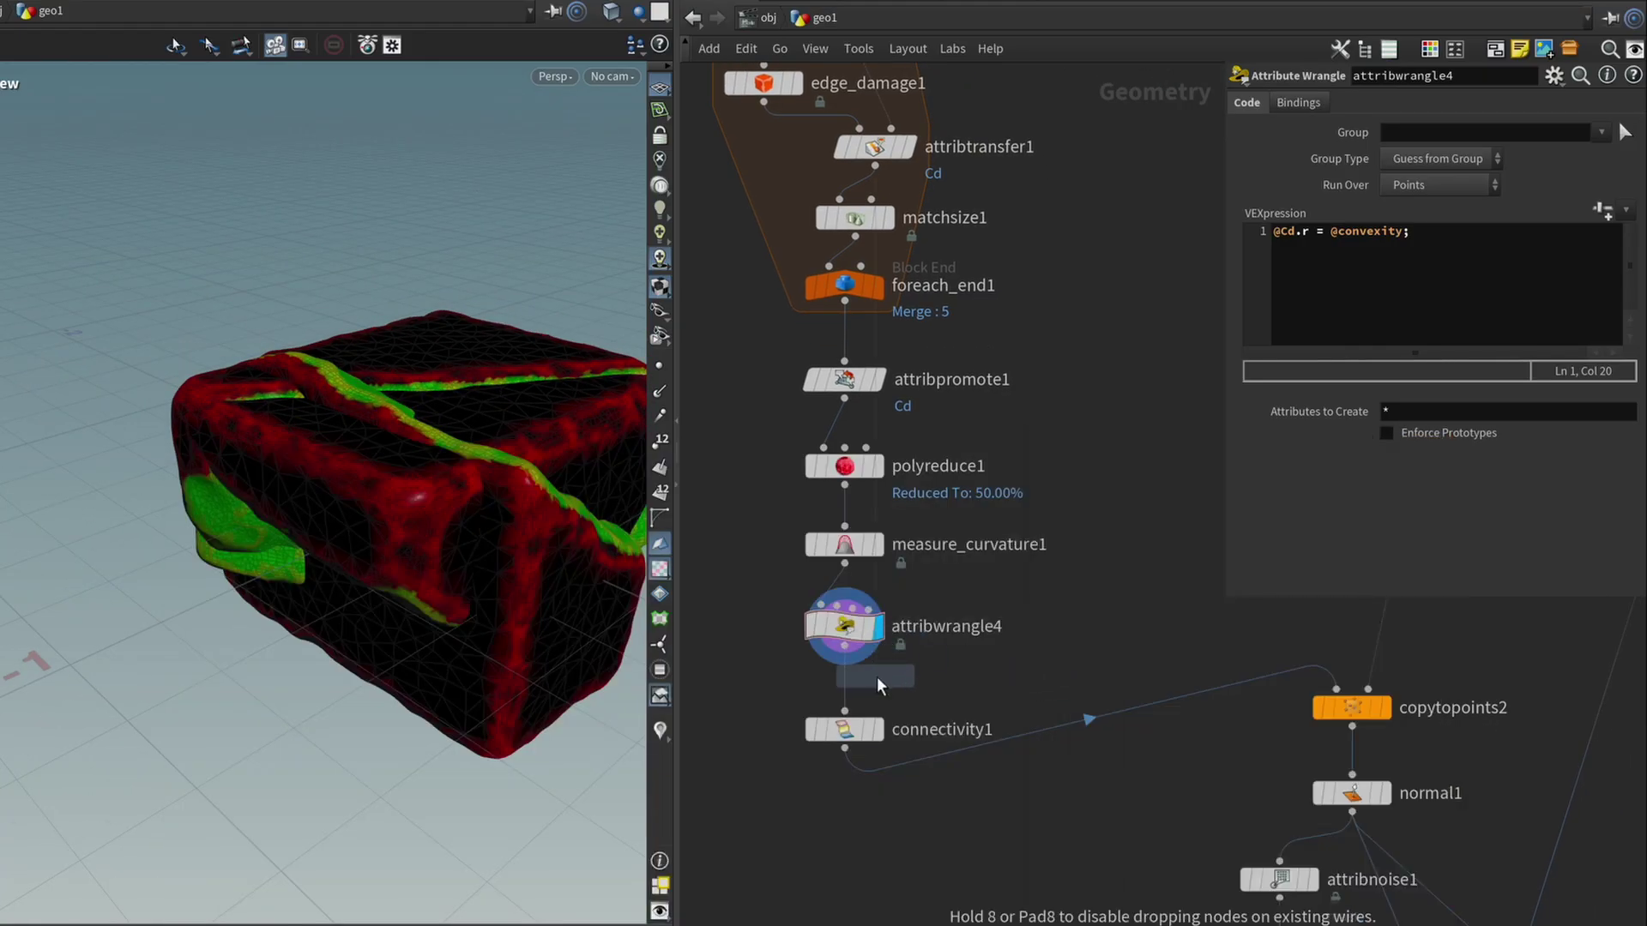
{"action": "left_click", "coordinate": [846, 686]}
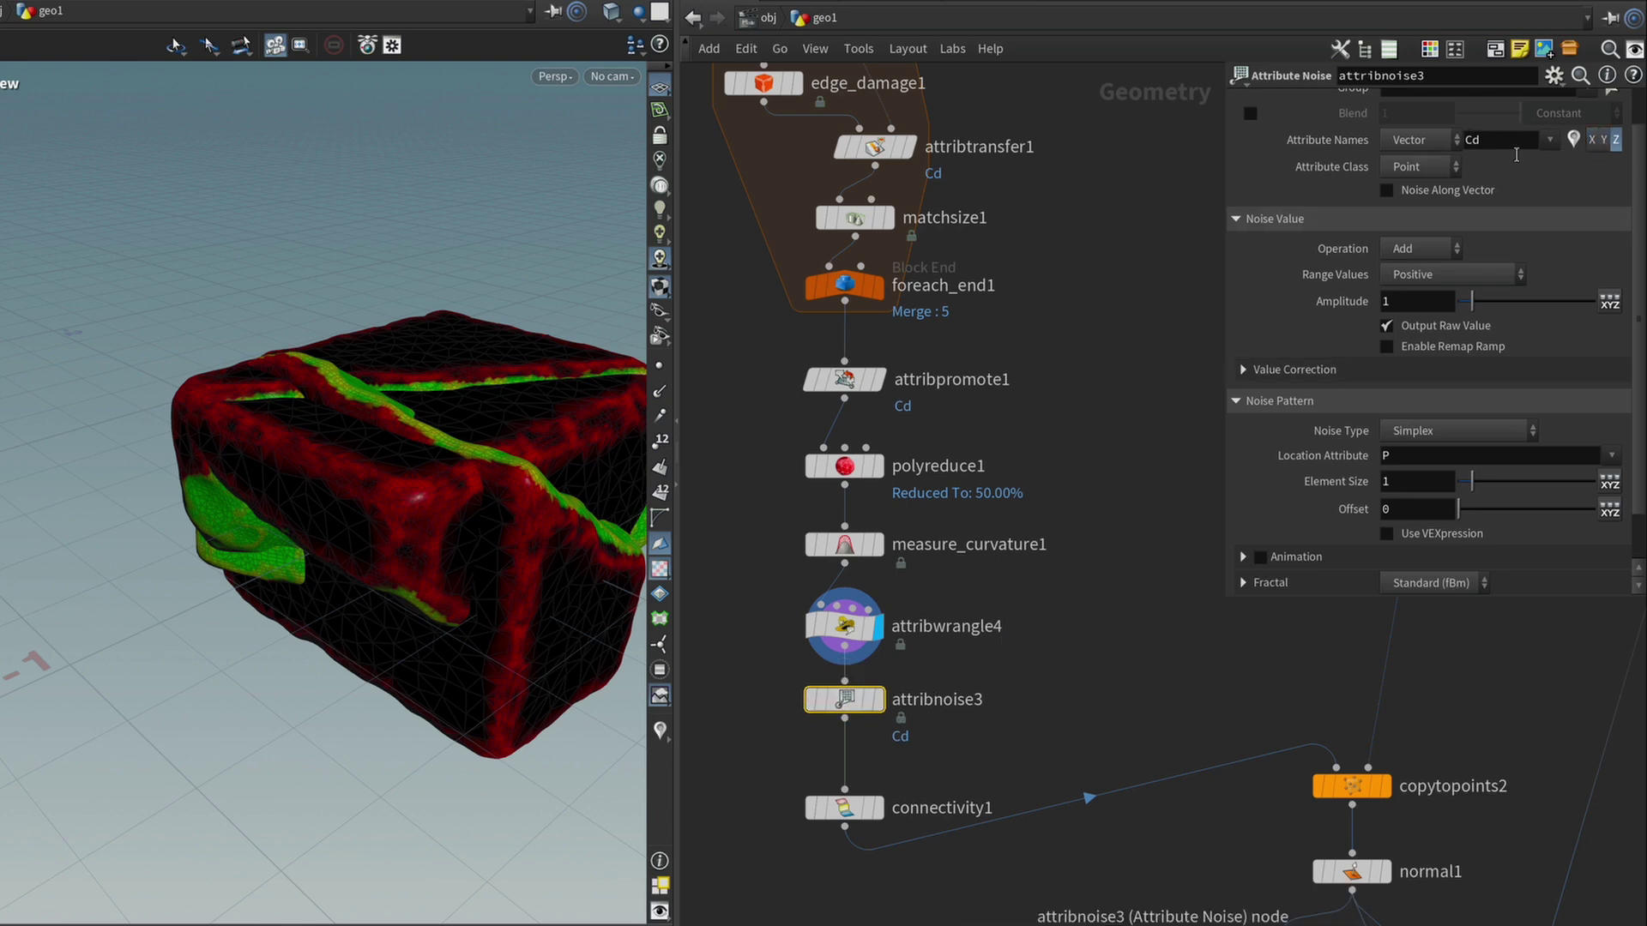
{"action": "left_click", "coordinate": [880, 700]}
{"action": "left_click_drag", "start_coordinate": [503, 519], "coordinate": [404, 428]}
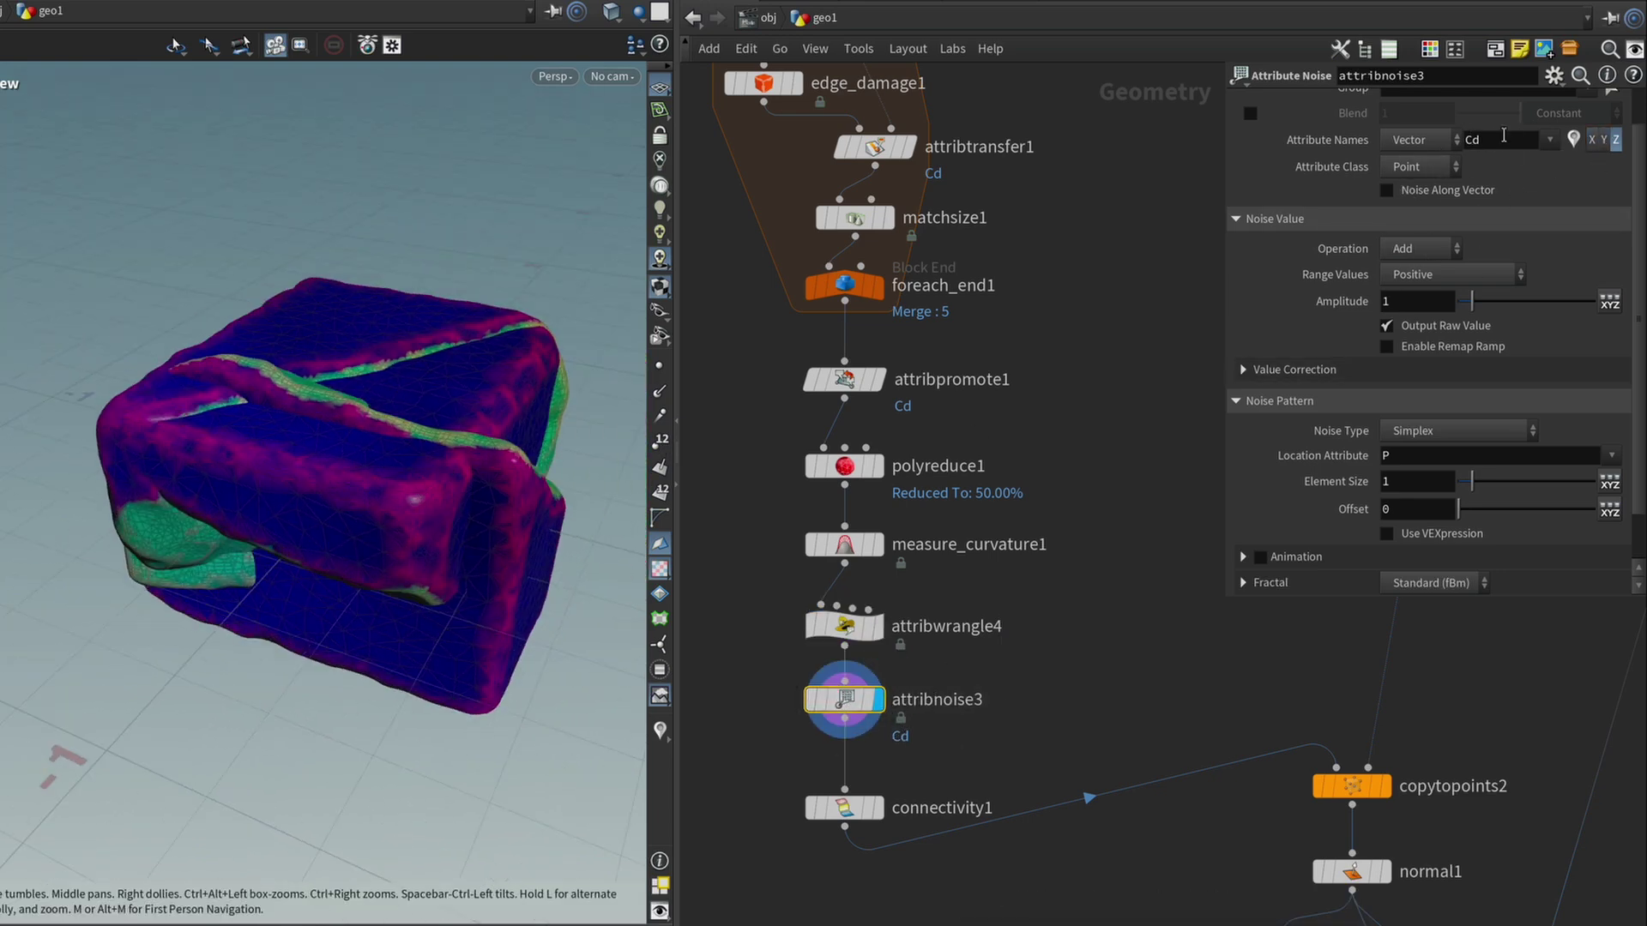
Set noise Range Values to Zero Centered and Element Size .5, then display copytopoints2
{"action": "left_click", "coordinate": [1458, 274]}
{"action": "left_click", "coordinate": [1433, 315]}
{"action": "left_click_drag", "start_coordinate": [441, 394], "coordinate": [439, 426]}
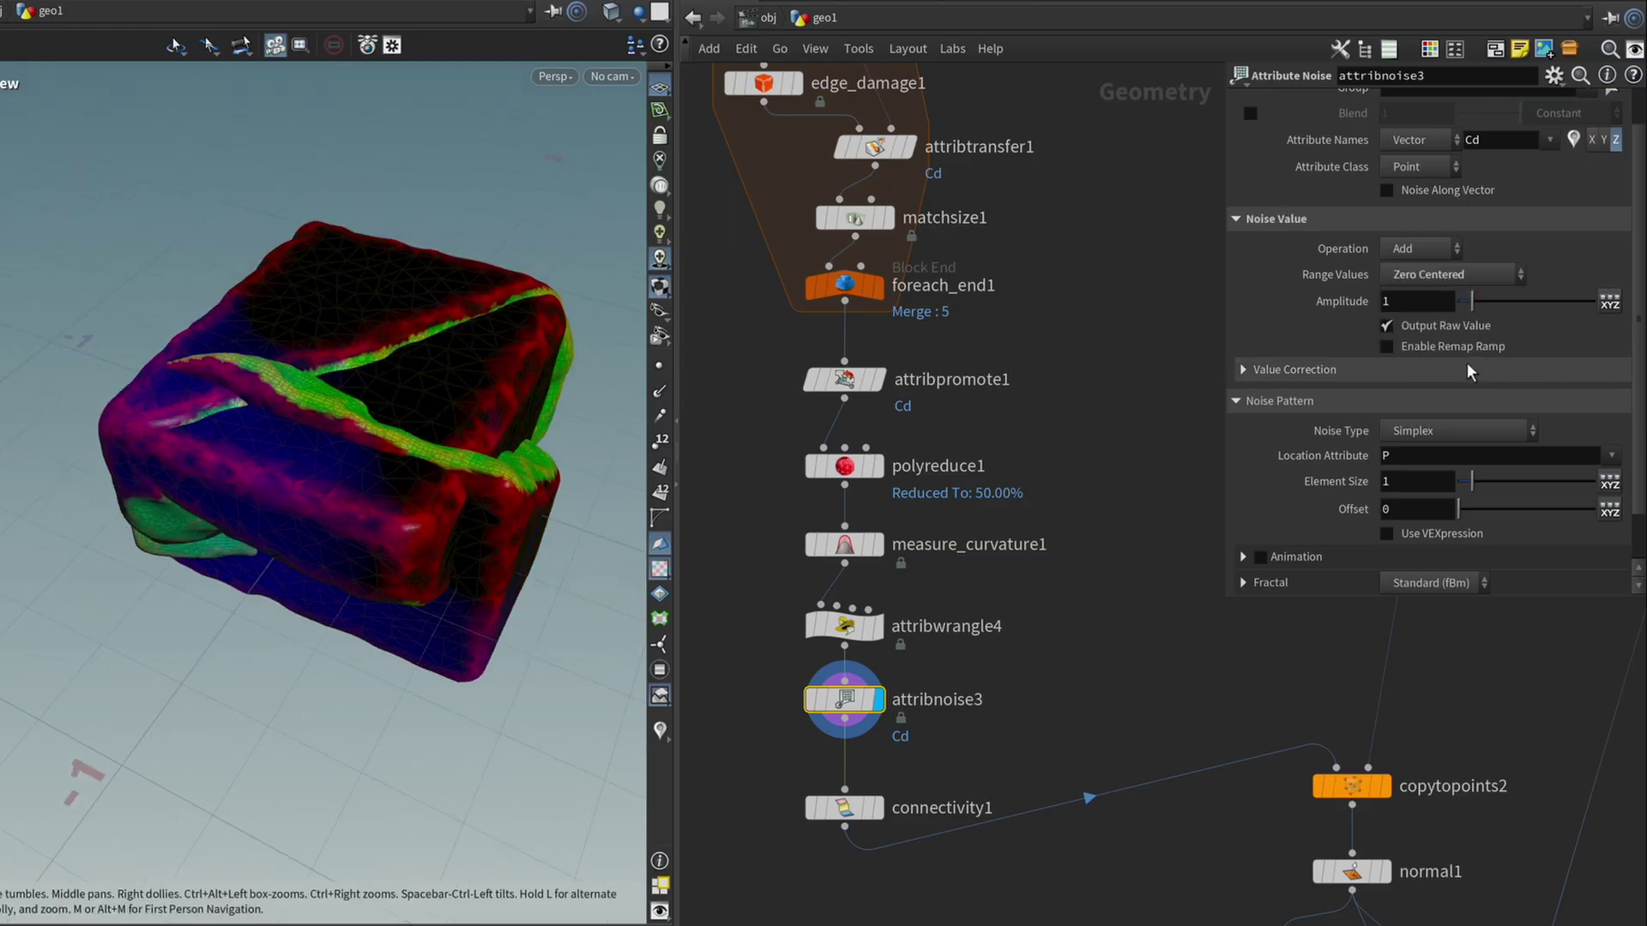
{"action": "left_click", "coordinate": [1436, 480]}
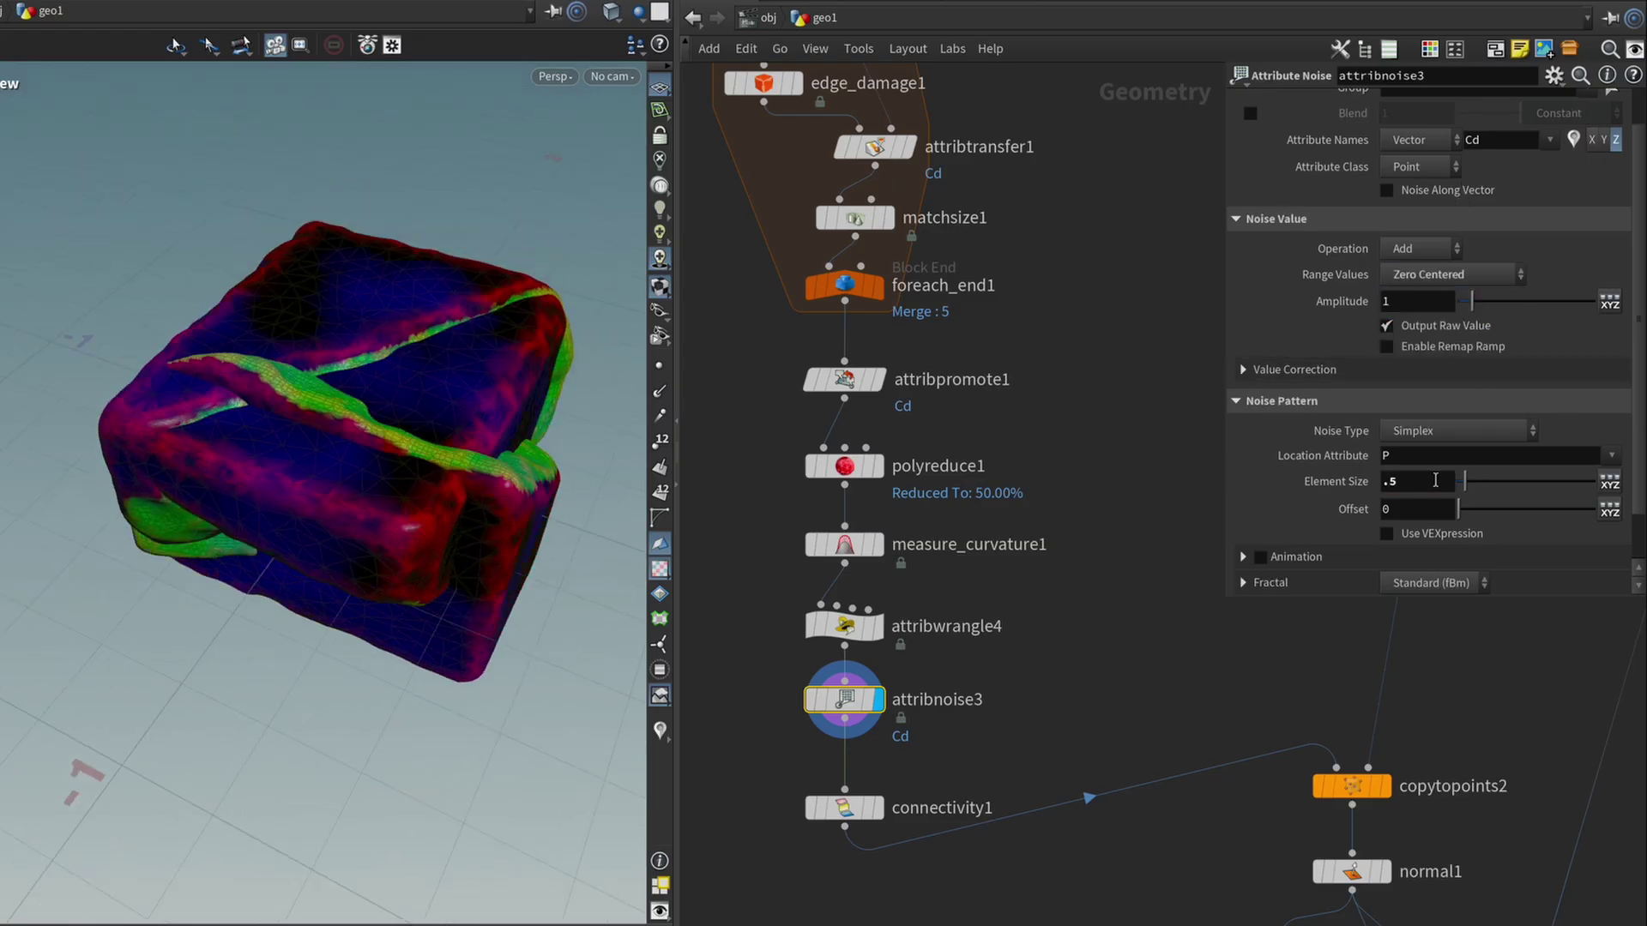
{"action": "left_click_drag", "start_coordinate": [412, 415], "coordinate": [446, 377]}
{"action": "middle_click_drag", "start_coordinate": [934, 780], "coordinate": [887, 795]}
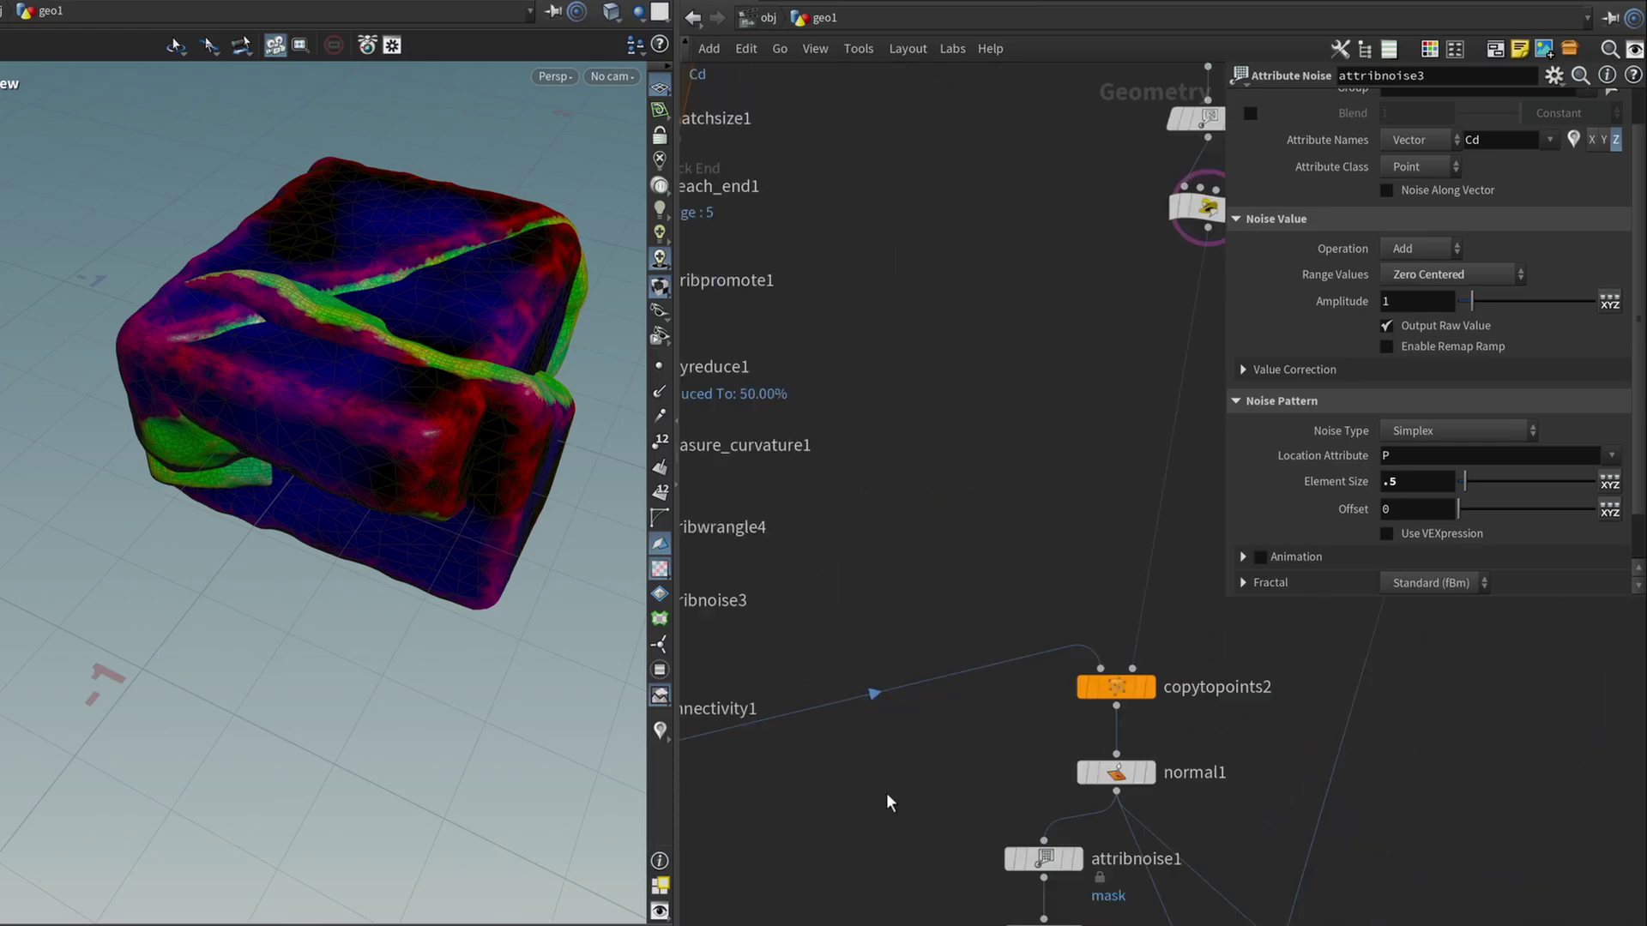
{"action": "left_click", "coordinate": [1109, 689]}
Frame and orbit the copied rocks from copytopoints2
{"action": "key", "text": "f"}
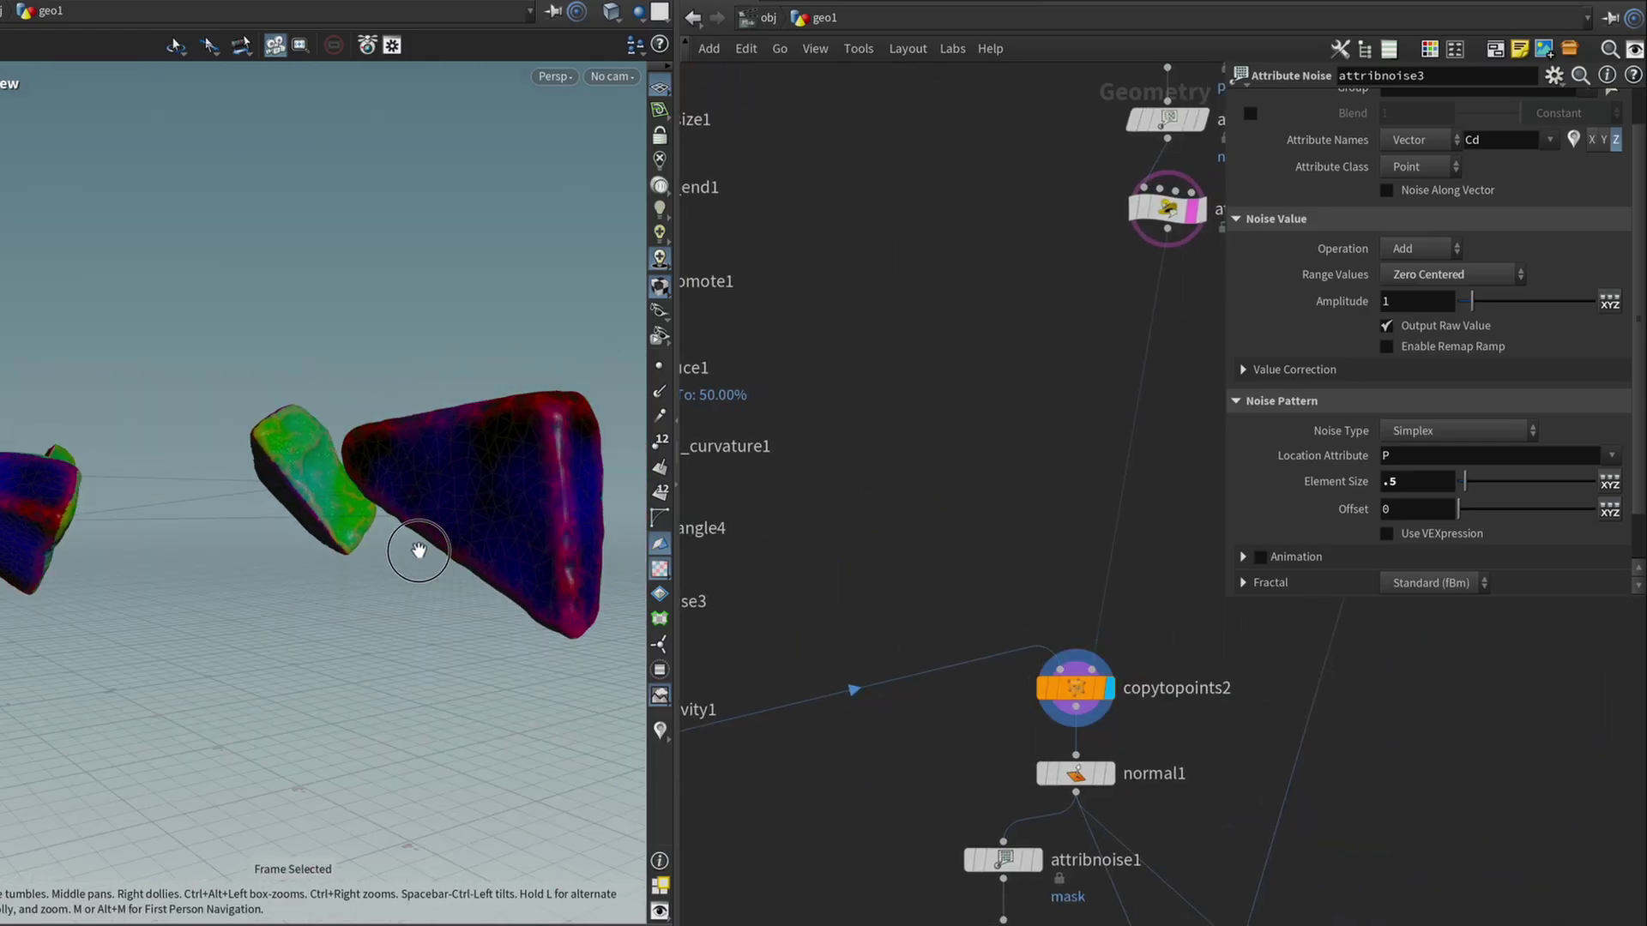
{"action": "left_click_drag", "start_coordinate": [418, 551], "coordinate": [463, 638]}
{"action": "scroll", "coordinate": [952, 704], "scroll_direction": "down", "scroll_amount": 5}
{"action": "scroll", "coordinate": [1062, 682], "scroll_direction": "up", "scroll_amount": 10}
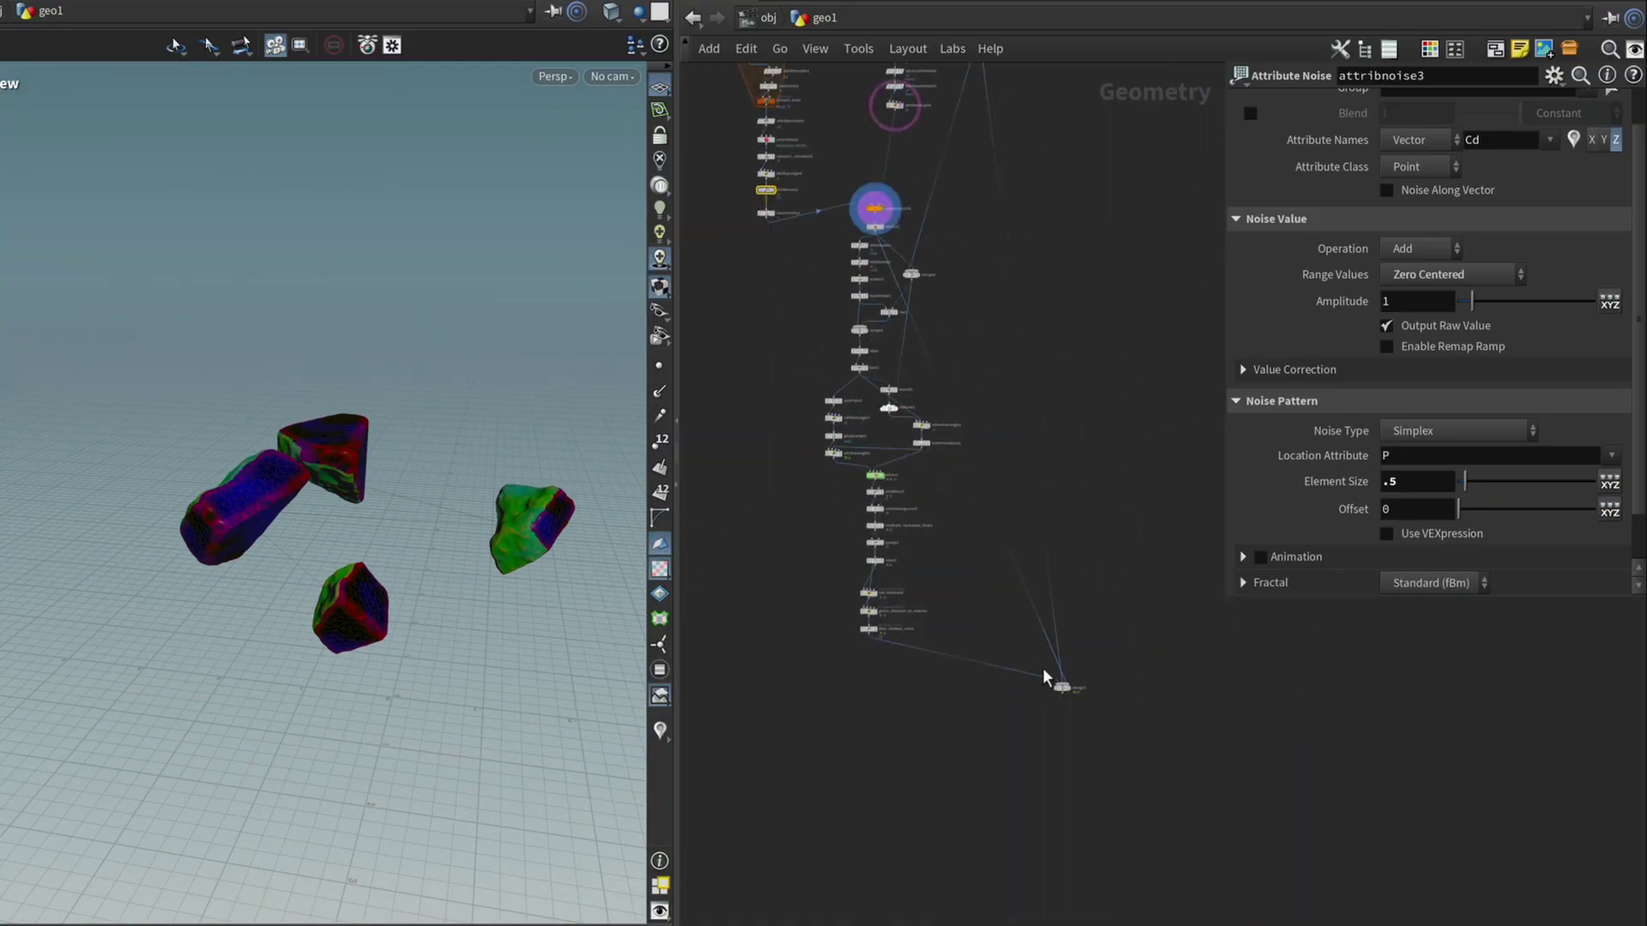
Display merge3's combined rocks and flesh strands, then inspect grot_flesh_clusters_2_0 in Unreal
{"action": "left_click", "coordinate": [1054, 618]}
{"action": "left_click_drag", "start_coordinate": [441, 637], "coordinate": [480, 549]}
{"action": "scroll", "coordinate": [482, 542], "scroll_direction": "up", "scroll_amount": 5}
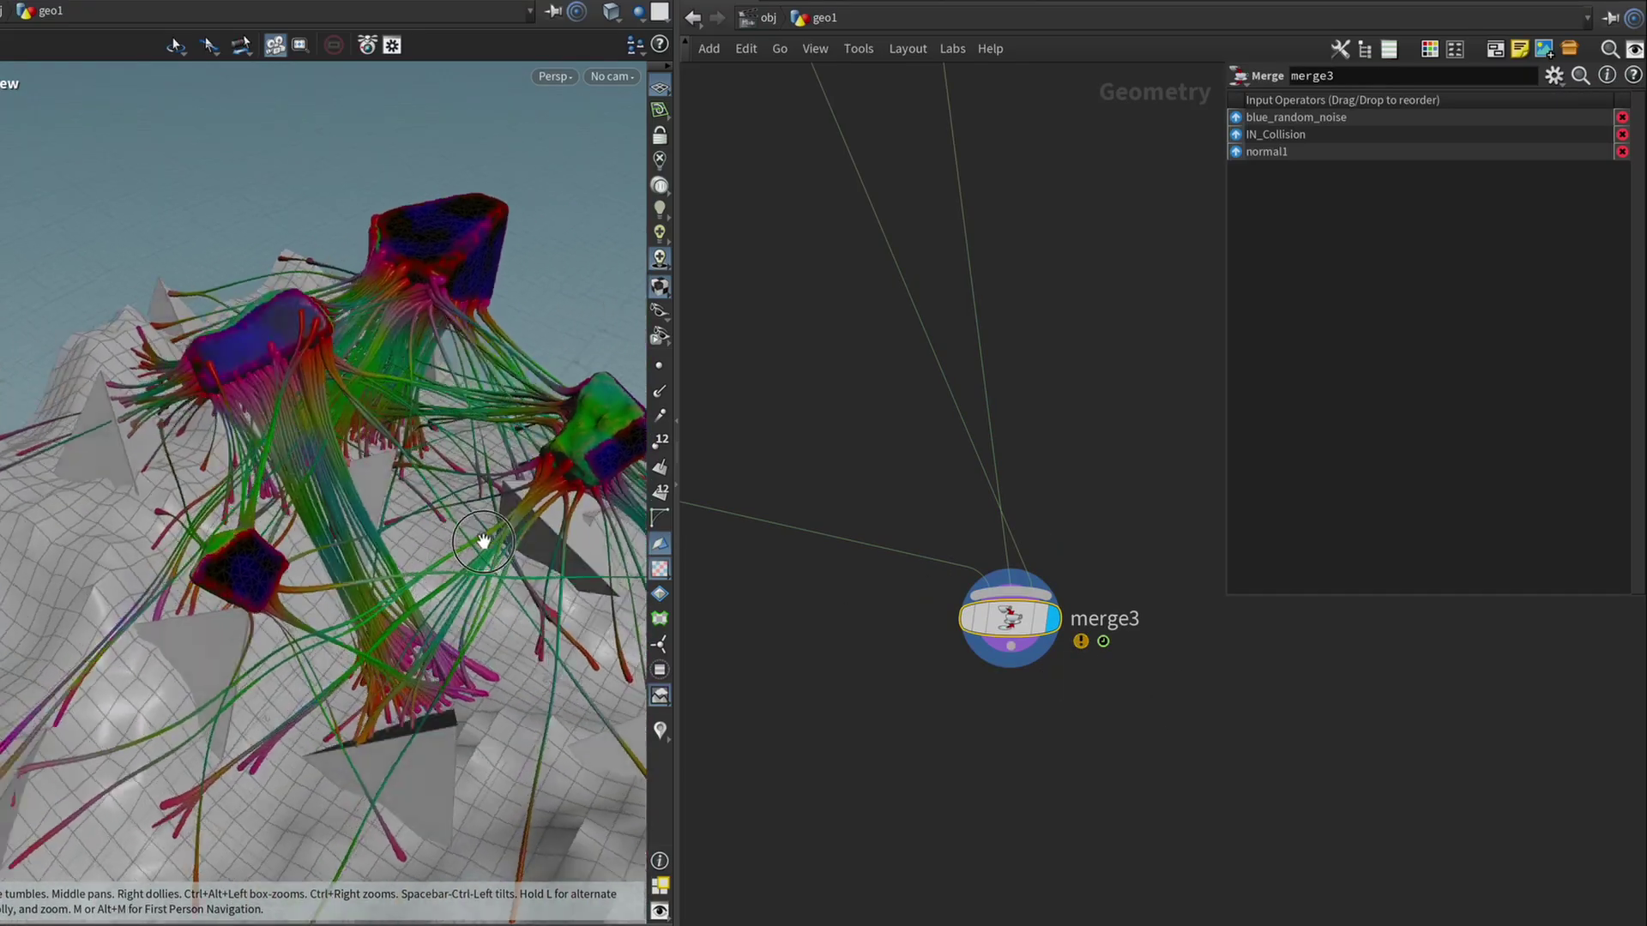
{"action": "scroll", "coordinate": [483, 542], "scroll_direction": "down", "scroll_amount": 3}
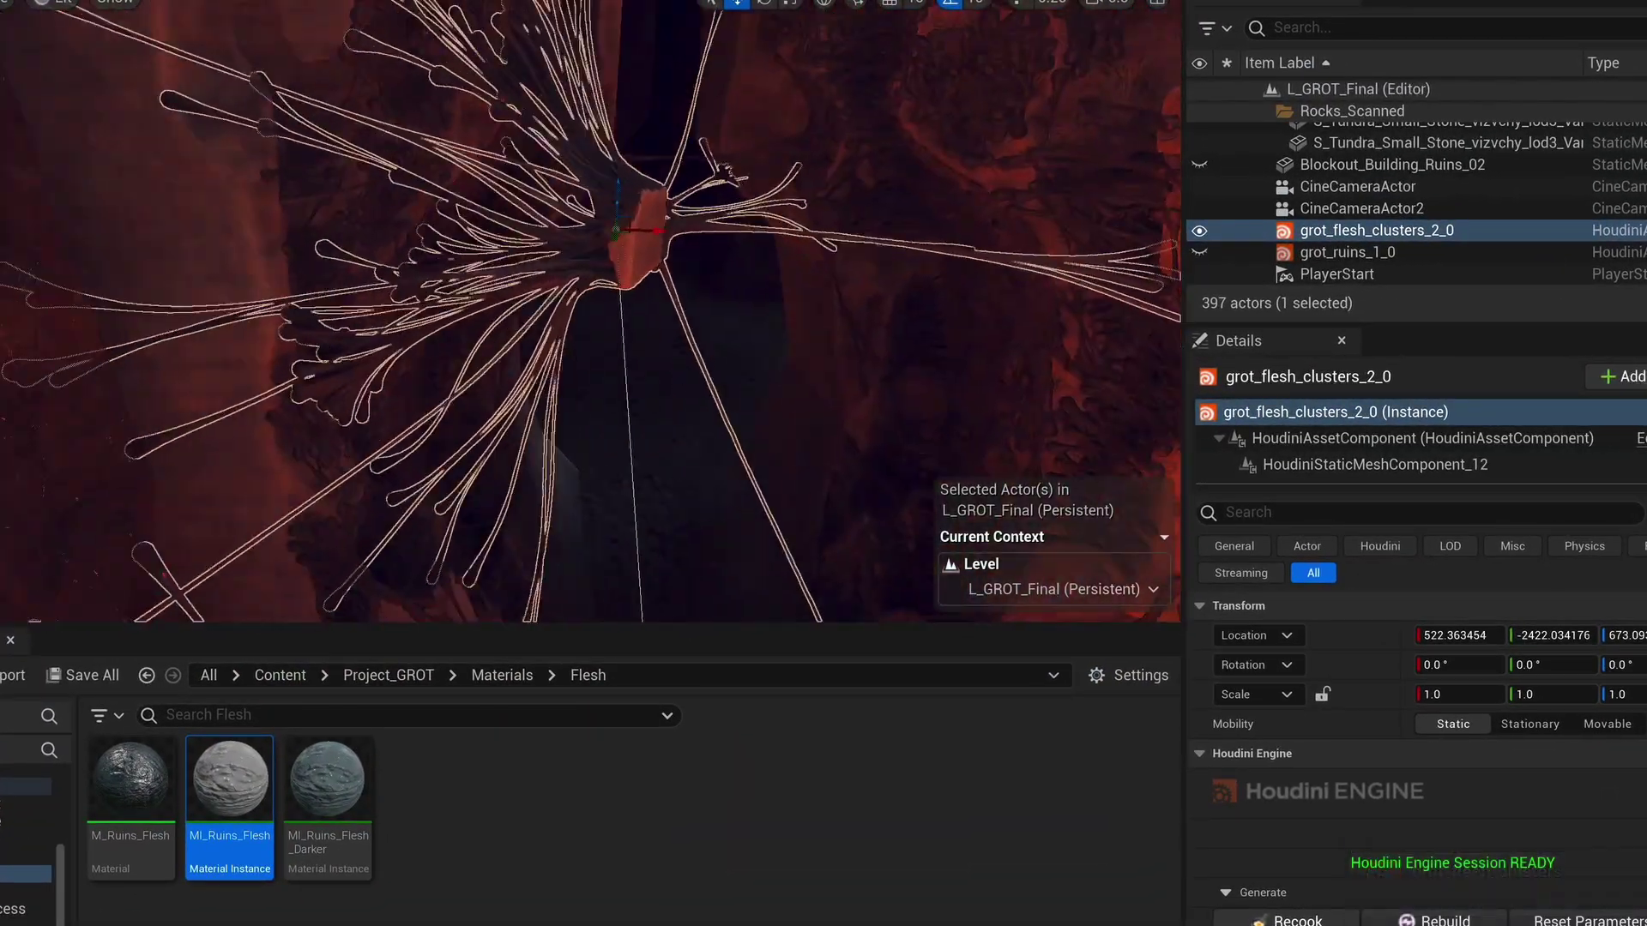
{"action": "mouse_move", "coordinate": [722, 303]}
{"action": "right_mouse_down"}
{"action": "mouse_move", "coordinate": [661, 288]}
{"action": "mouse_move", "coordinate": [721, 303]}
{"action": "right_mouse_up"}
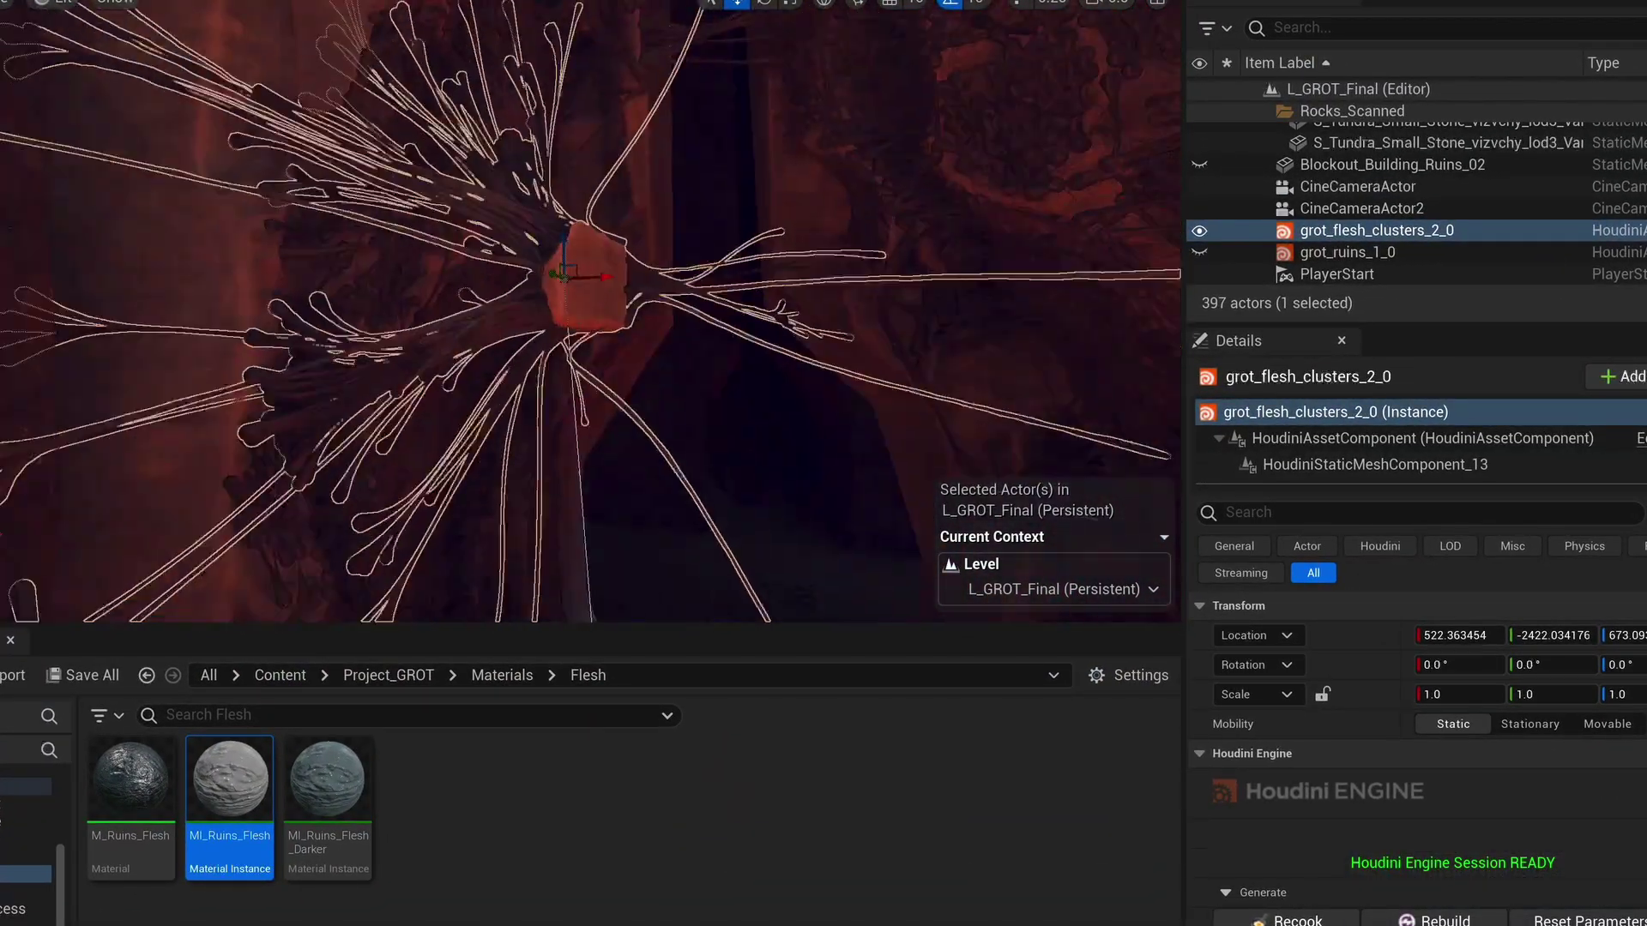